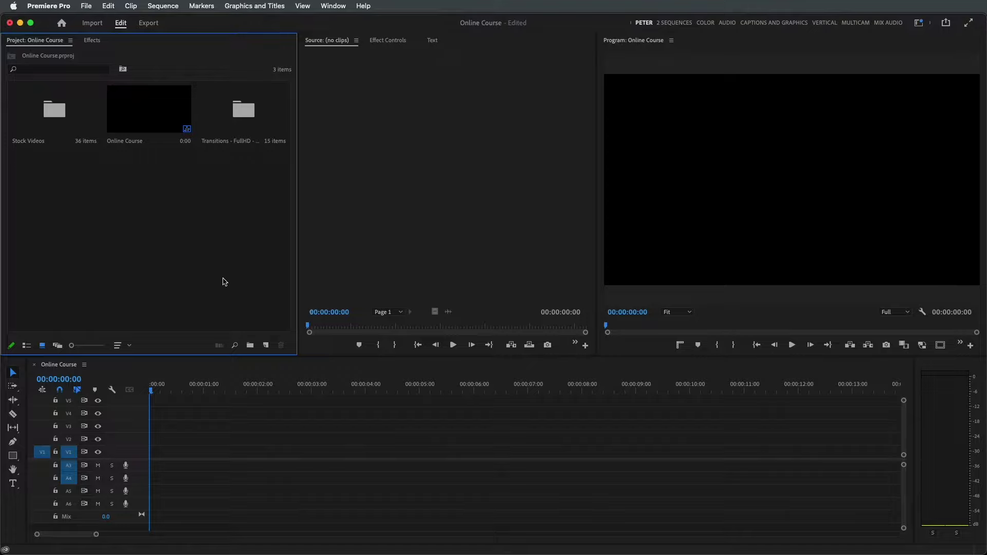
Import eiffel-tower-with-clouds, Demolition Bang.wav and Smoke_HD from the Eiffel Tower Trick folder.
{"action": "double_click", "coordinate": [225, 279]}
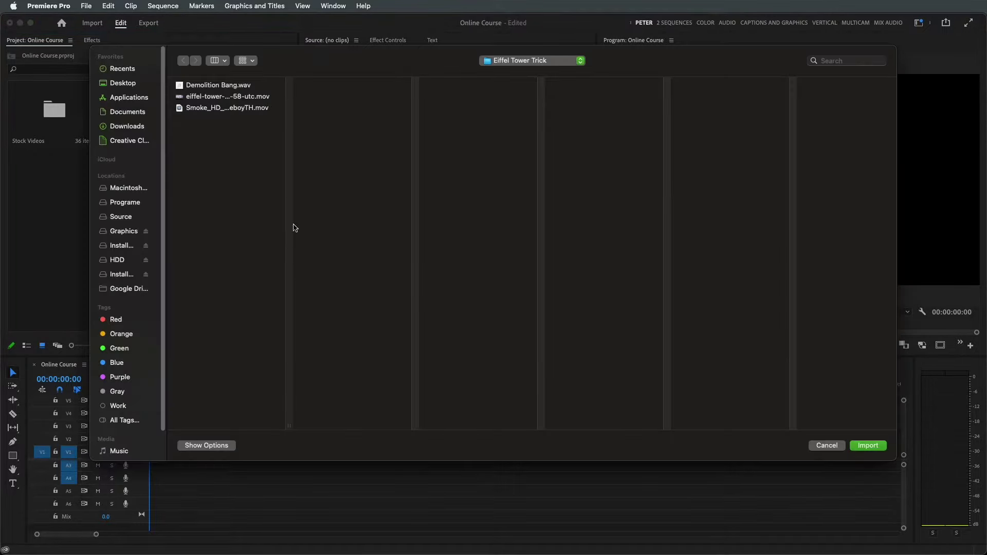
{"action": "left_click_drag", "start_coordinate": [220, 117], "coordinate": [195, 79]}
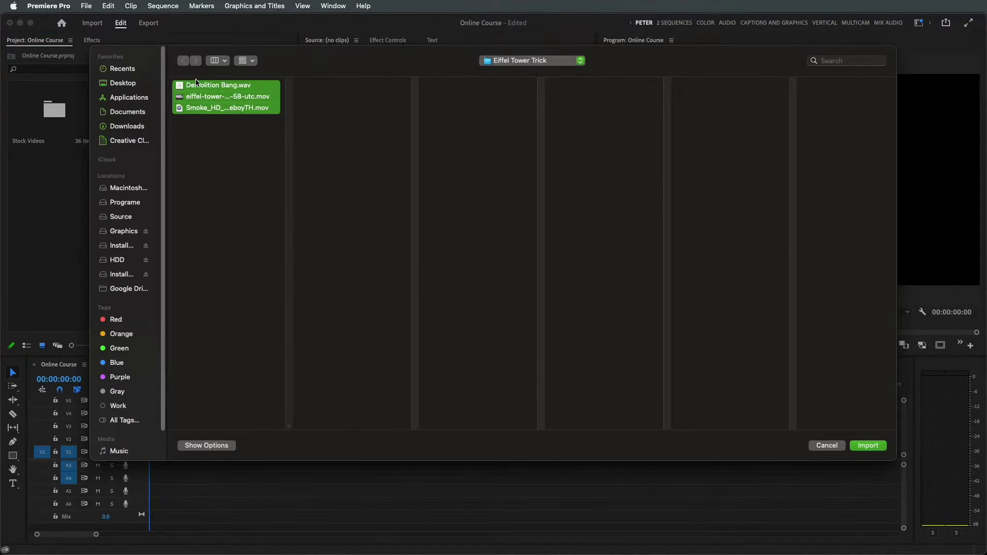
{"action": "left_click", "coordinate": [858, 445]}
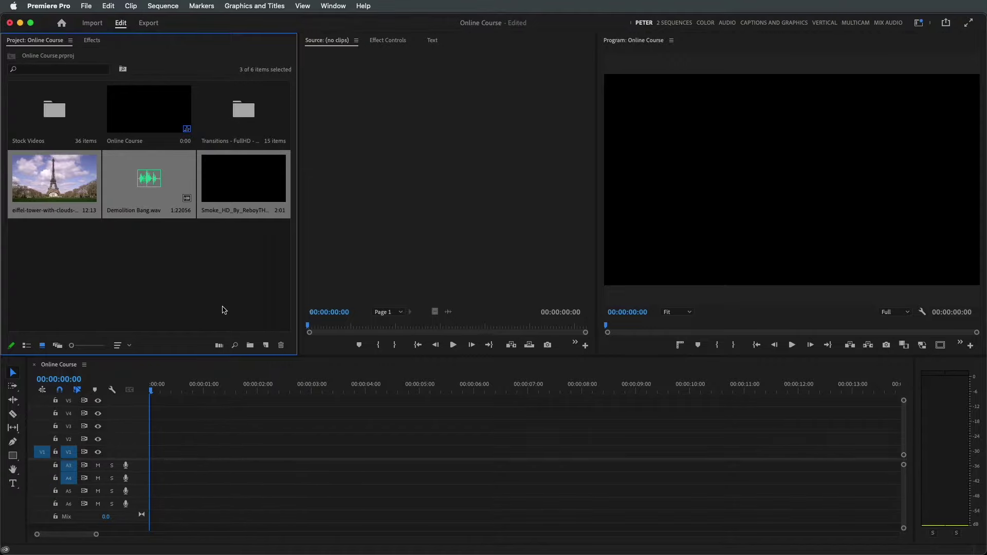
Preview the eiffel-tower-with-clouds clip in the Source monitor, then place it on V1, accepting the mismatch warning.
{"action": "left_click", "coordinate": [174, 280]}
{"action": "double_click", "coordinate": [49, 198]}
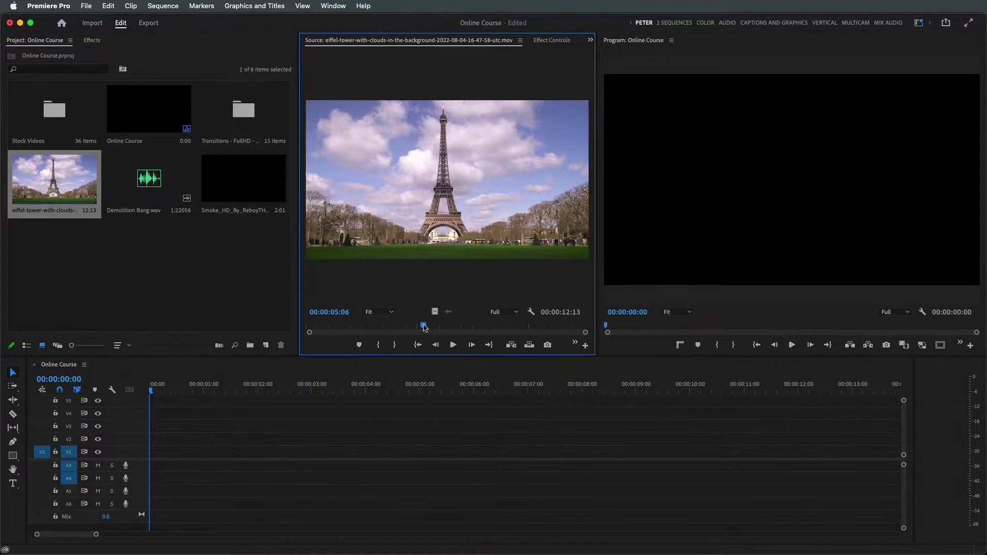
{"action": "left_click_drag", "start_coordinate": [425, 328], "coordinate": [394, 327]}
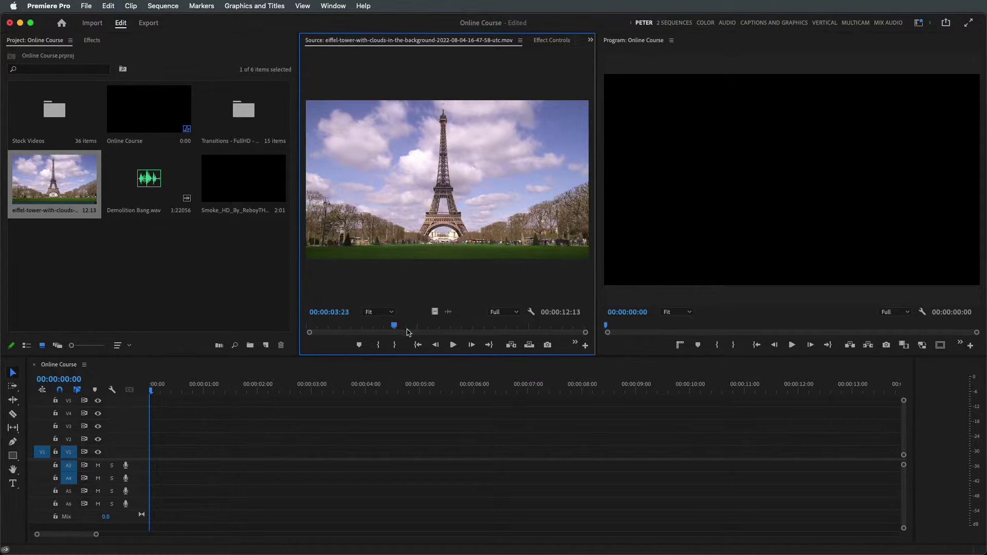
{"action": "key", "text": "j"}
{"action": "mouse_move", "coordinate": [59, 183]}
{"action": "left_mouse_down"}
{"action": "mouse_move", "coordinate": [175, 456]}
{"action": "mouse_move", "coordinate": [148, 456]}
{"action": "left_mouse_up"}
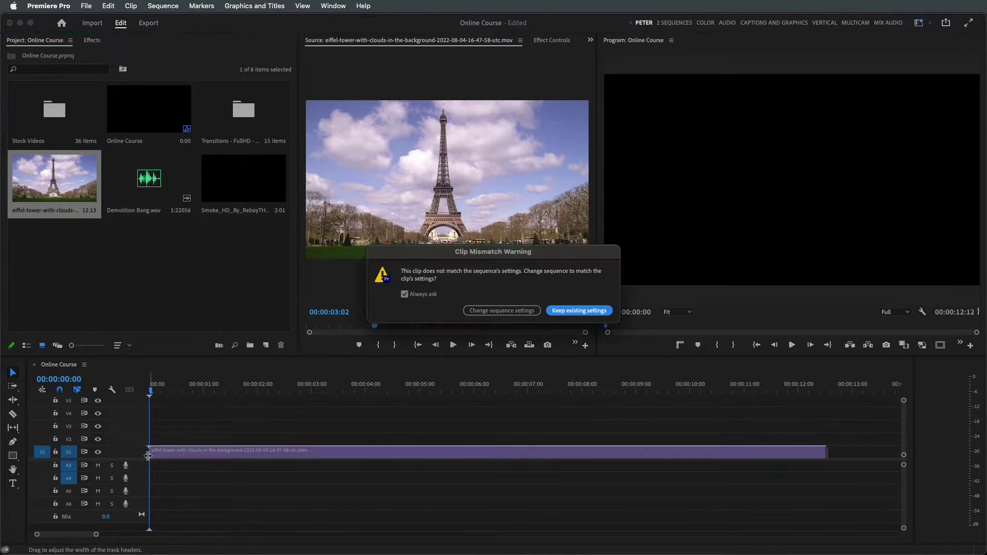
{"action": "left_click", "coordinate": [568, 312]}
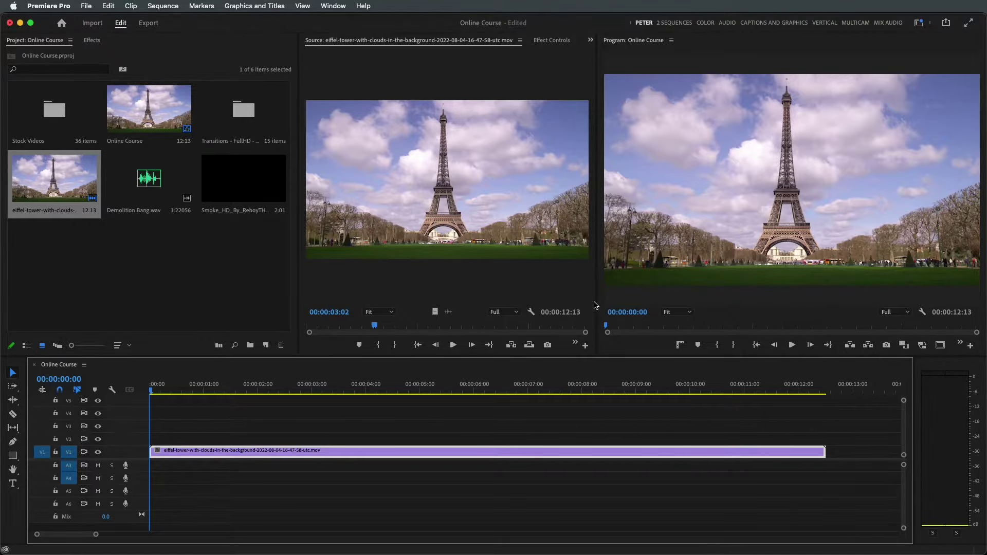
Widen the Program monitor and add the Export Frame camera button to its control bar.
{"action": "left_click_drag", "start_coordinate": [597, 303], "coordinate": [507, 304]}
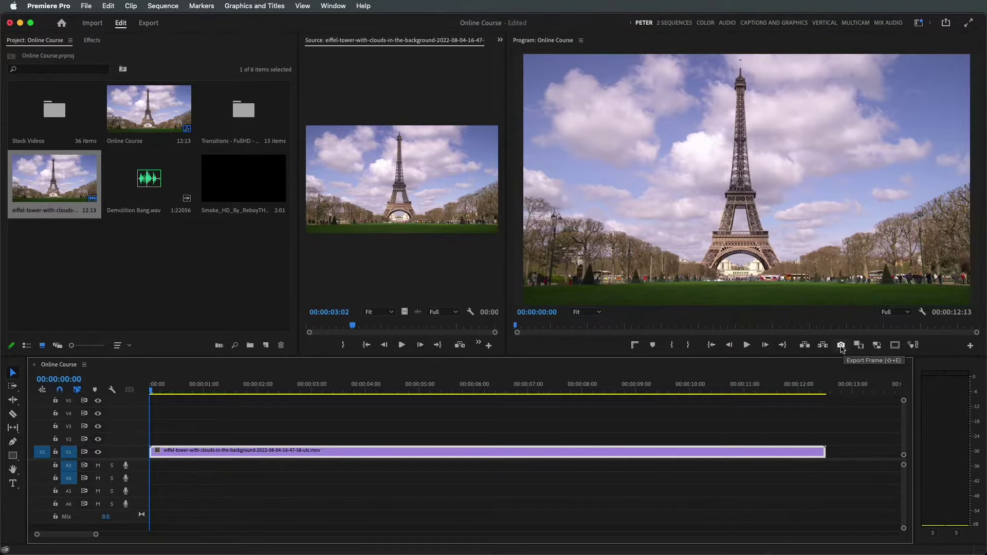
{"action": "left_click", "coordinate": [971, 346]}
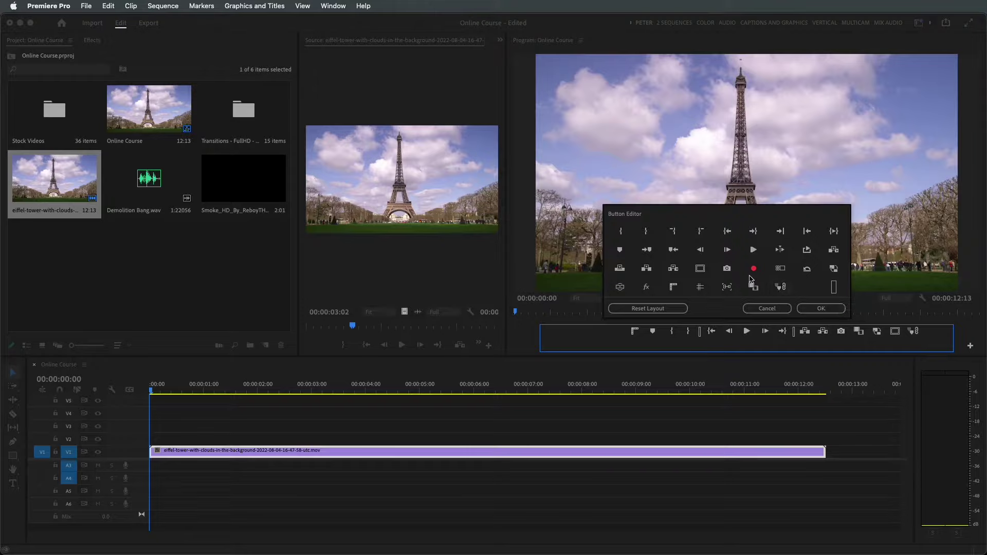
{"action": "left_click_drag", "start_coordinate": [726, 268], "coordinate": [841, 334]}
{"action": "left_click", "coordinate": [825, 309]}
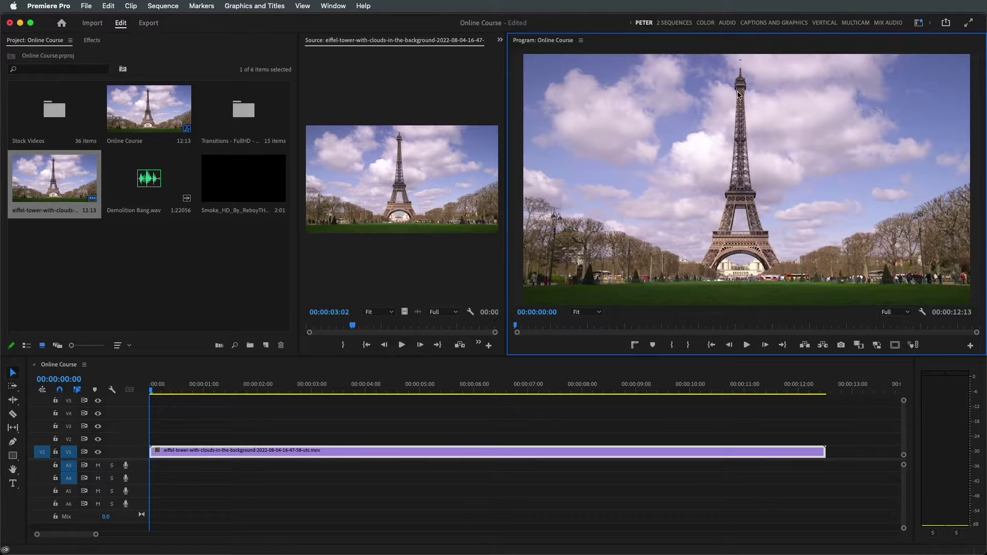
Export the opening frame as stills 1.png and 2.png, importing each into the project.
{"action": "left_click", "coordinate": [840, 345]}
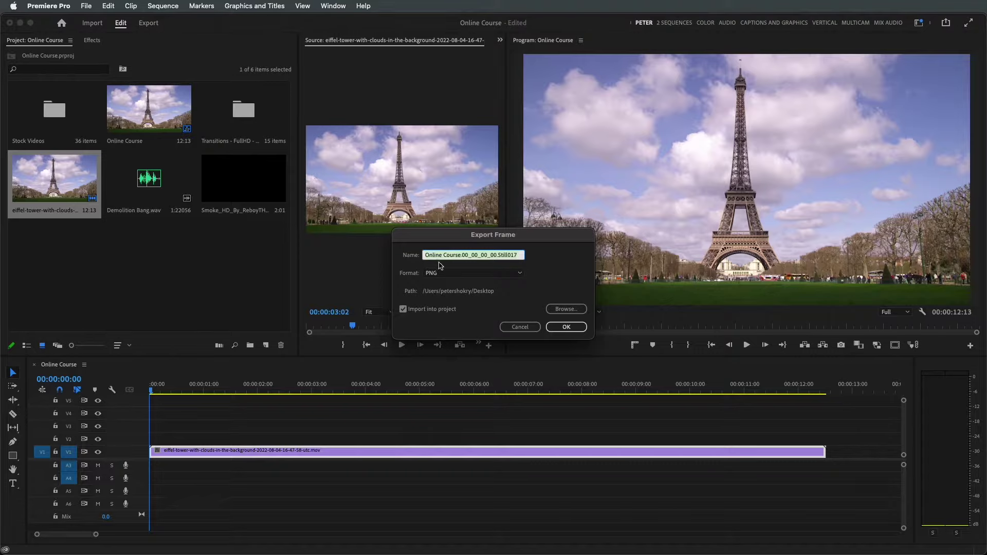
{"action": "type", "text": "1"}
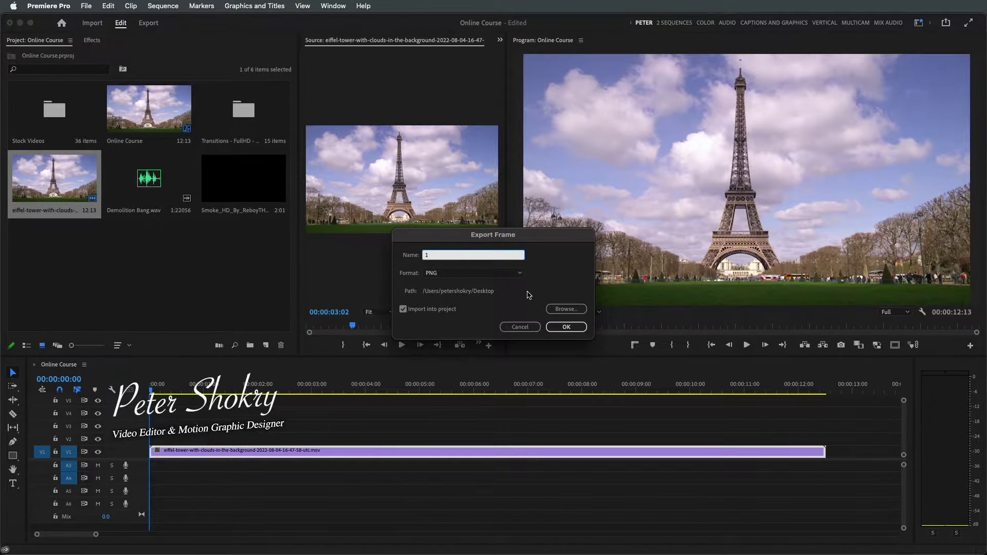
{"action": "left_click", "coordinate": [574, 330]}
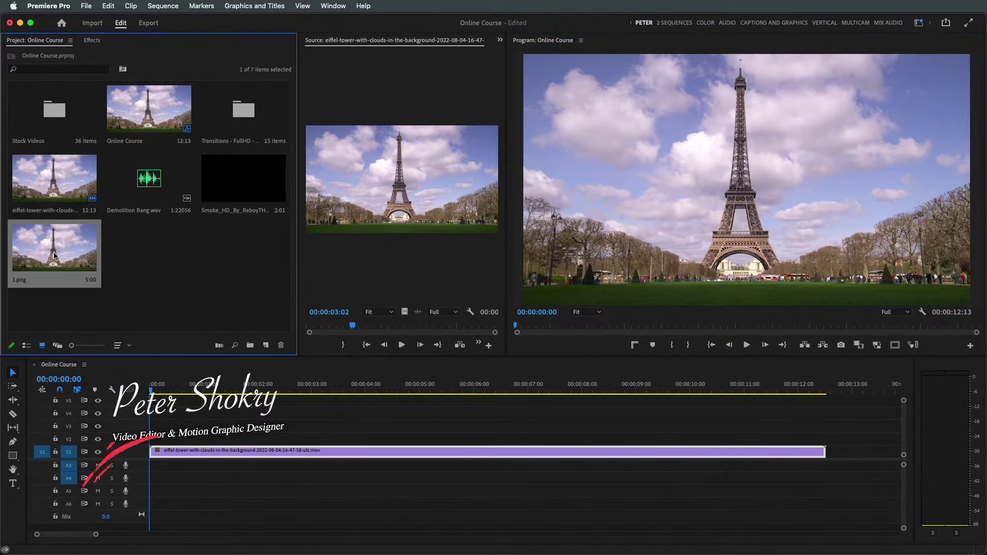
{"action": "left_click", "coordinate": [842, 345]}
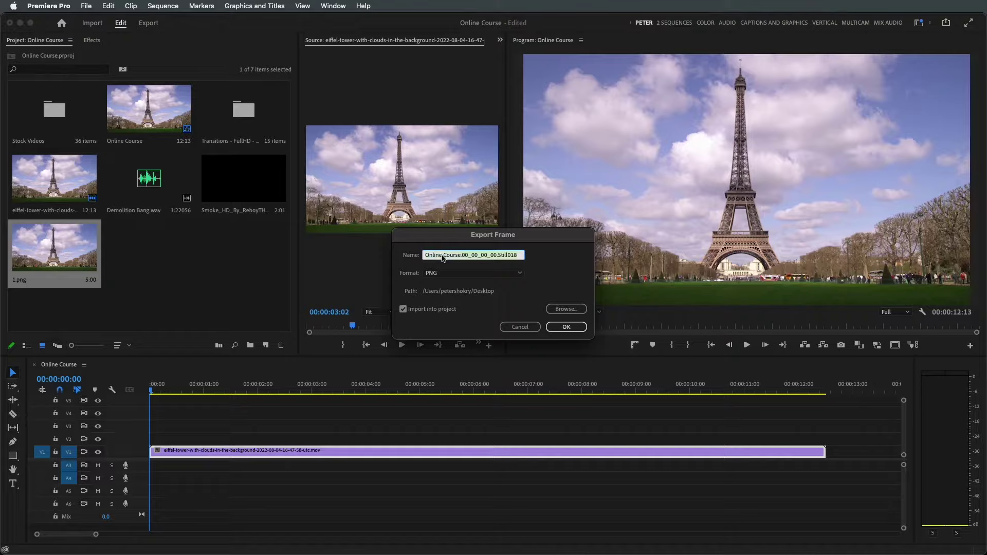
{"action": "type", "text": "2"}
{"action": "left_click", "coordinate": [566, 327]}
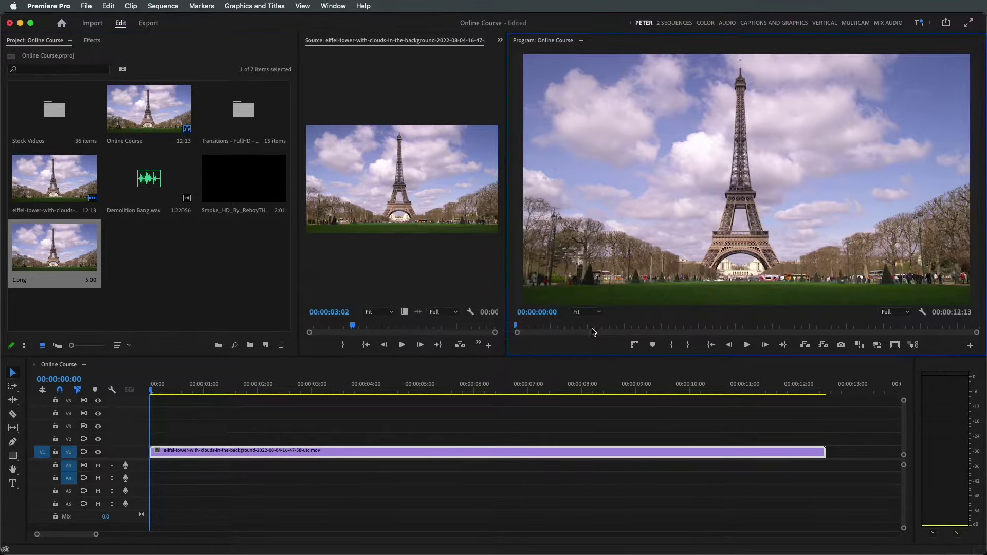
Export two more stills of the frame as 3.png and 4.png into the project.
{"action": "left_click", "coordinate": [842, 345]}
{"action": "type", "text": "3"}
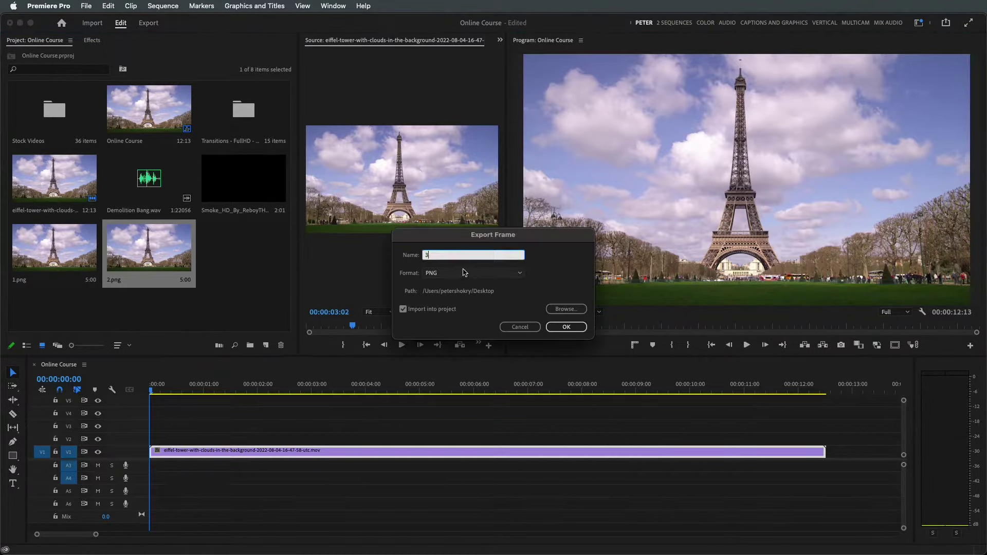
{"action": "left_click", "coordinate": [566, 327]}
{"action": "left_click", "coordinate": [841, 345]}
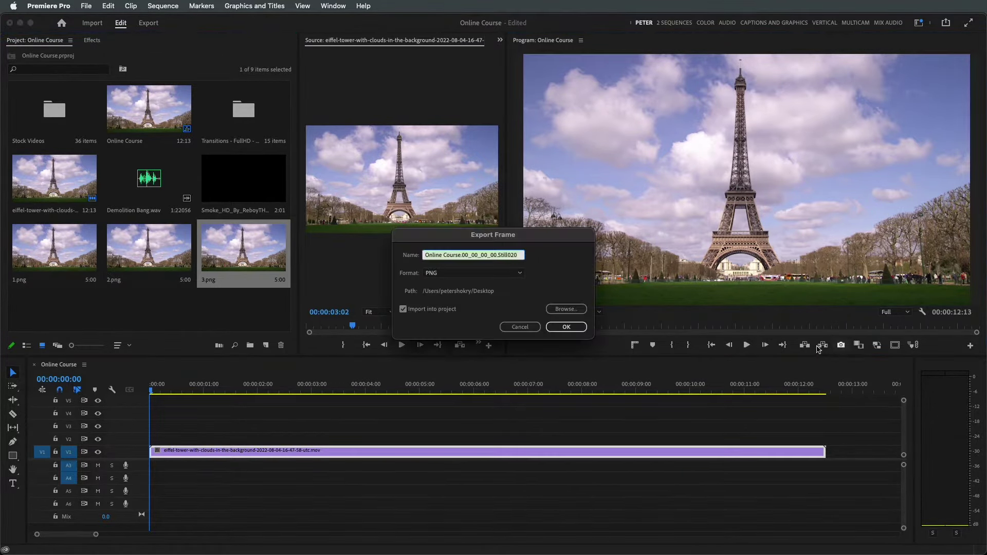
{"action": "type", "text": "4"}
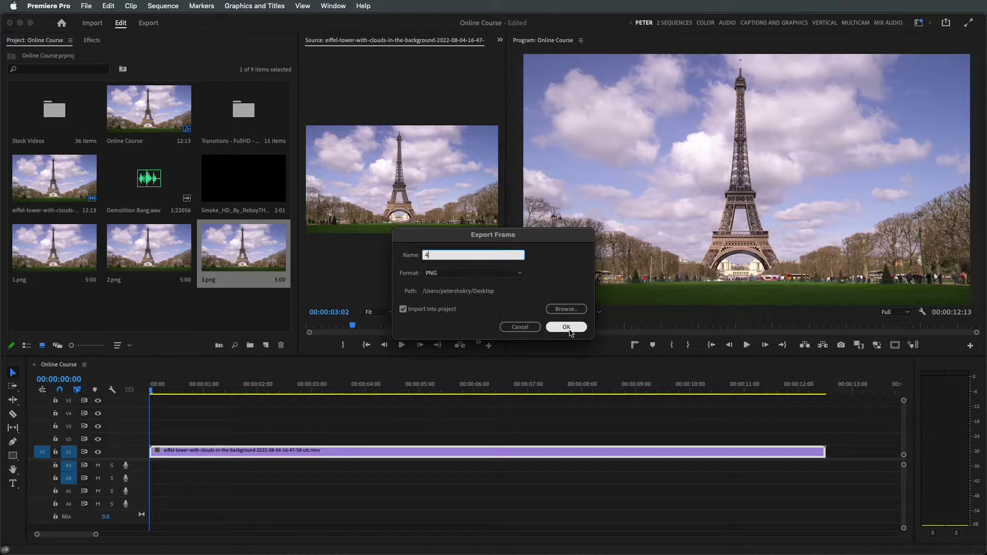
{"action": "left_click", "coordinate": [566, 327]}
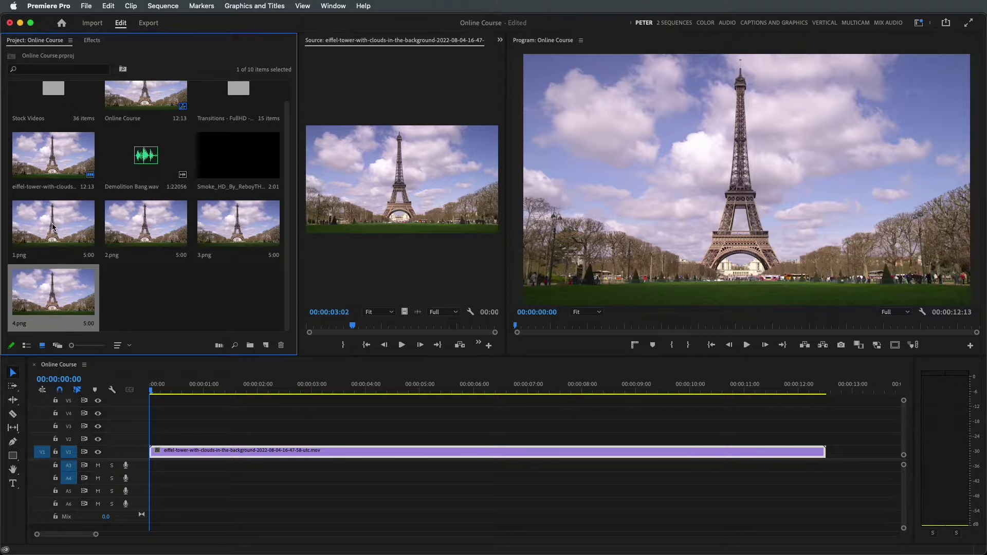
Stack 1.png through 4.png at the sequence start on tracks V2 to V5 above the Eiffel clip.
{"action": "mouse_move", "coordinate": [52, 226]}
{"action": "left_mouse_down"}
{"action": "mouse_move", "coordinate": [159, 433]}
{"action": "mouse_move", "coordinate": [153, 440]}
{"action": "left_mouse_up"}
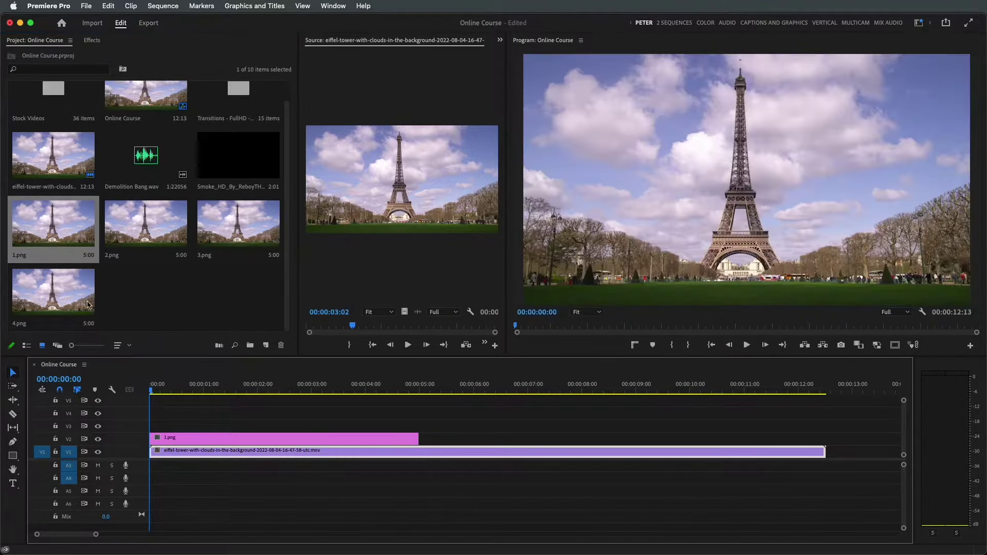
{"action": "left_click", "coordinate": [139, 236]}
{"action": "left_click_drag", "start_coordinate": [161, 302], "coordinate": [156, 426]}
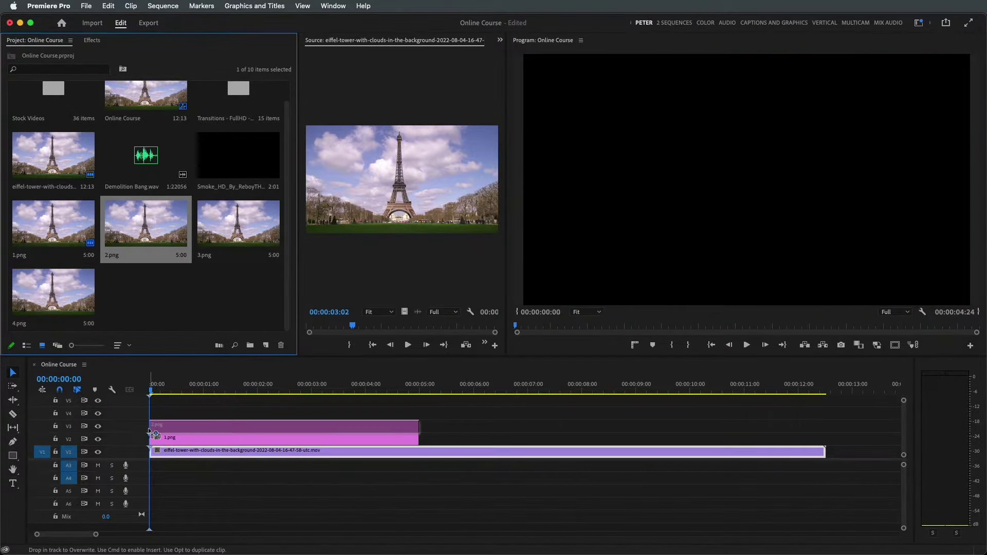
{"action": "left_click", "coordinate": [230, 230]}
{"action": "left_click_drag", "start_coordinate": [230, 230], "coordinate": [156, 413]}
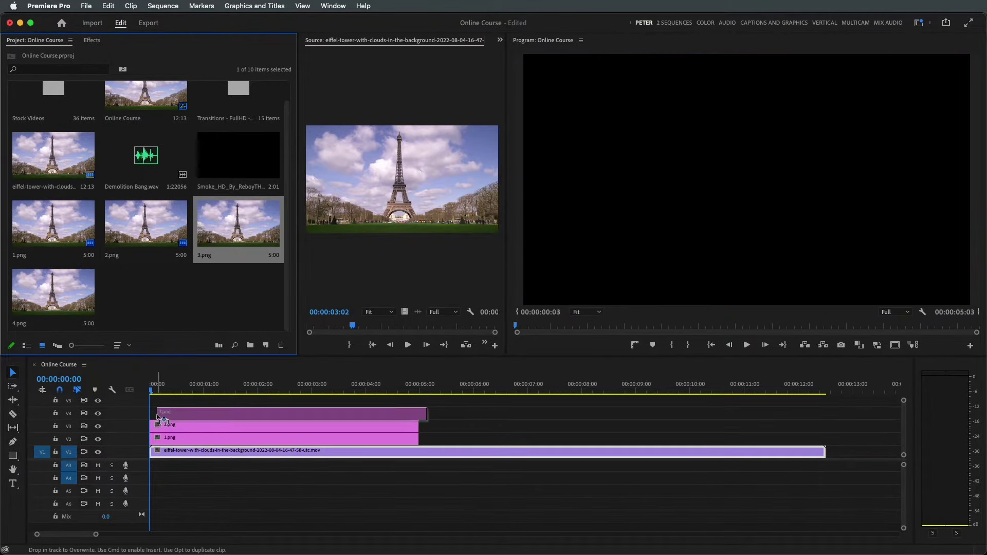
{"action": "left_click", "coordinate": [28, 295]}
{"action": "left_click_drag", "start_coordinate": [27, 295], "coordinate": [157, 401]}
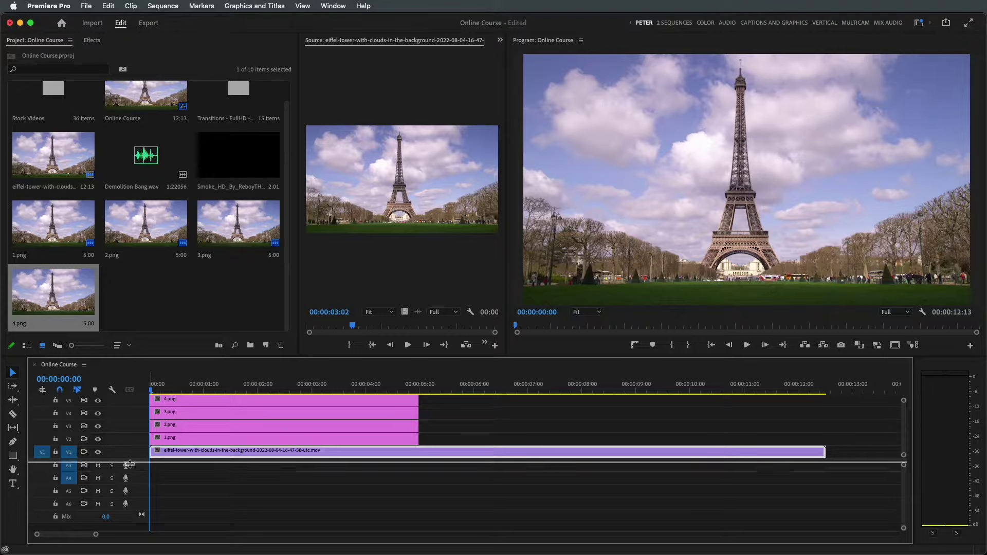
Hide tracks V5, V4 and V2 and scrub the sequence to compare frames, leaving V5 hidden.
{"action": "scroll", "coordinate": [273, 427], "scroll_direction": "up", "scroll_amount": 2}
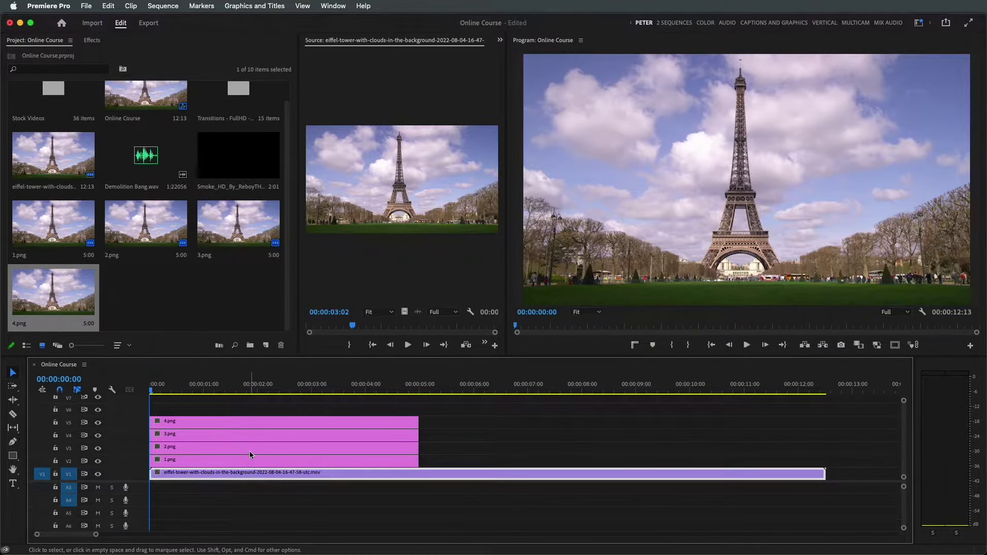
{"action": "left_click_drag", "start_coordinate": [227, 390], "coordinate": [282, 389]}
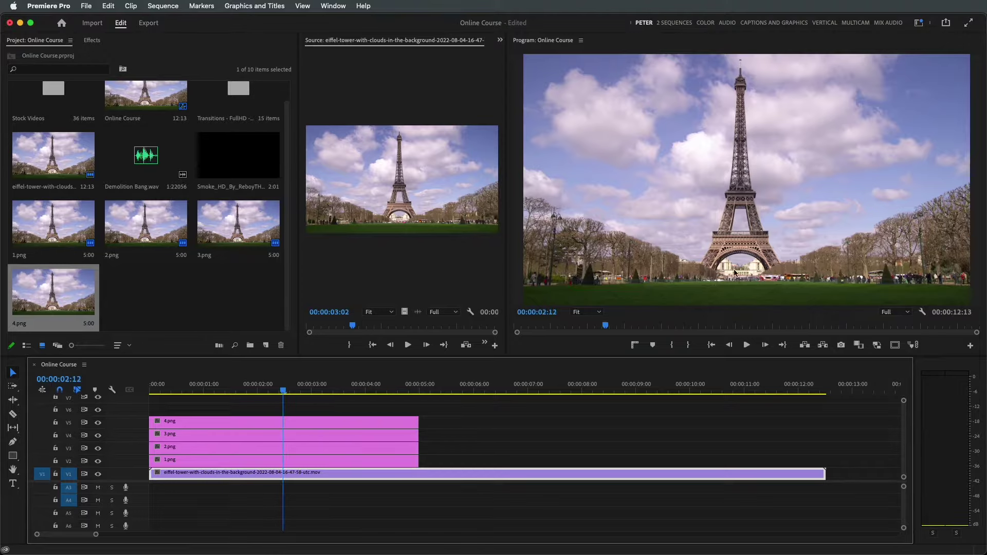
{"action": "left_click", "coordinate": [98, 422]}
{"action": "left_click", "coordinate": [98, 436]}
{"action": "left_click", "coordinate": [98, 461]}
{"action": "mouse_move", "coordinate": [198, 390]}
{"action": "left_mouse_down"}
{"action": "mouse_move", "coordinate": [318, 391]}
{"action": "mouse_move", "coordinate": [272, 391]}
{"action": "left_mouse_up"}
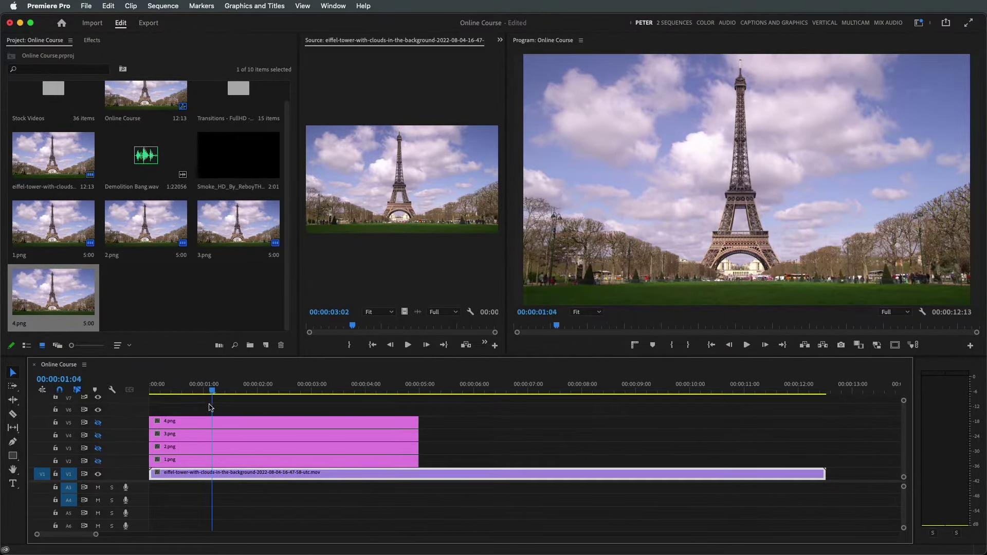
{"action": "left_click", "coordinate": [98, 423]}
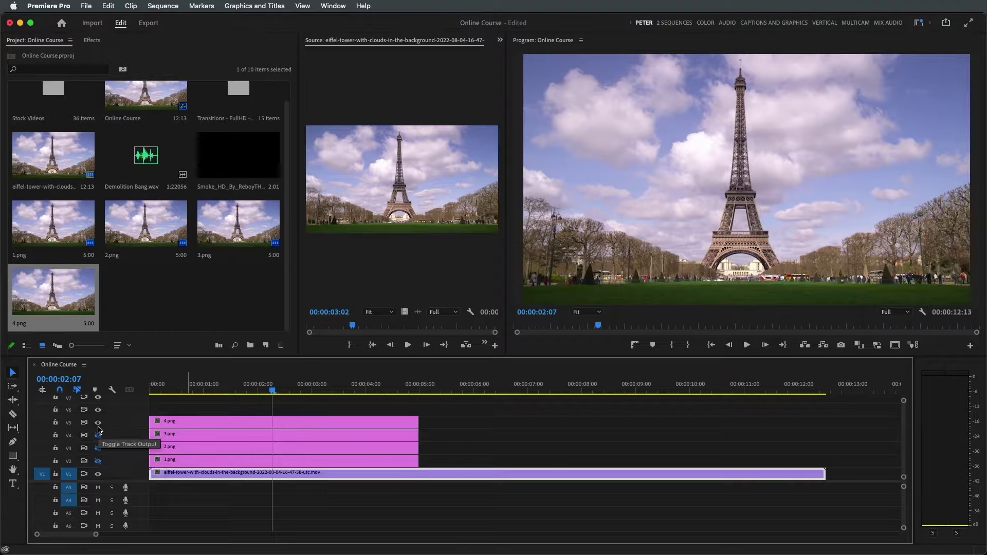
{"action": "left_click", "coordinate": [98, 423]}
{"action": "left_click", "coordinate": [176, 420]}
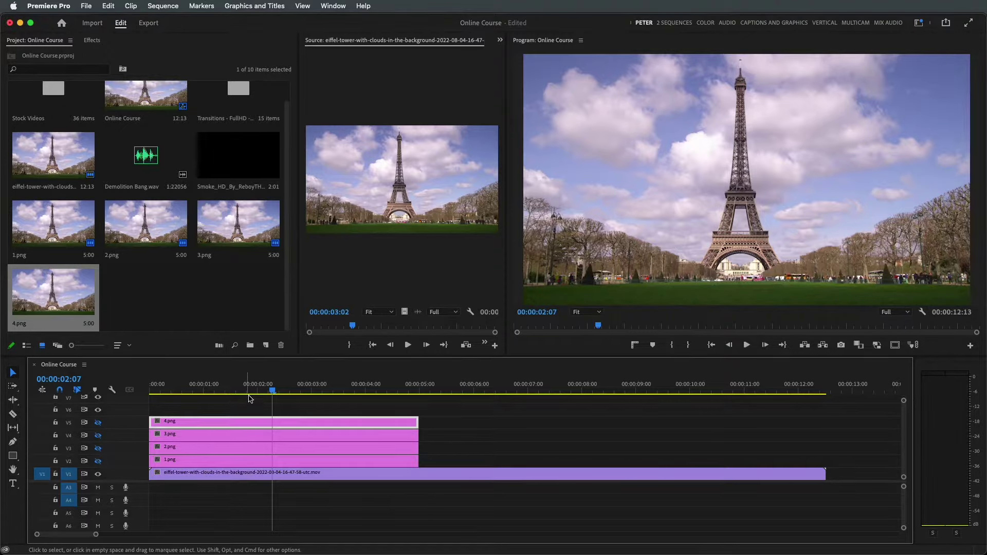
{"action": "key", "text": "Home"}
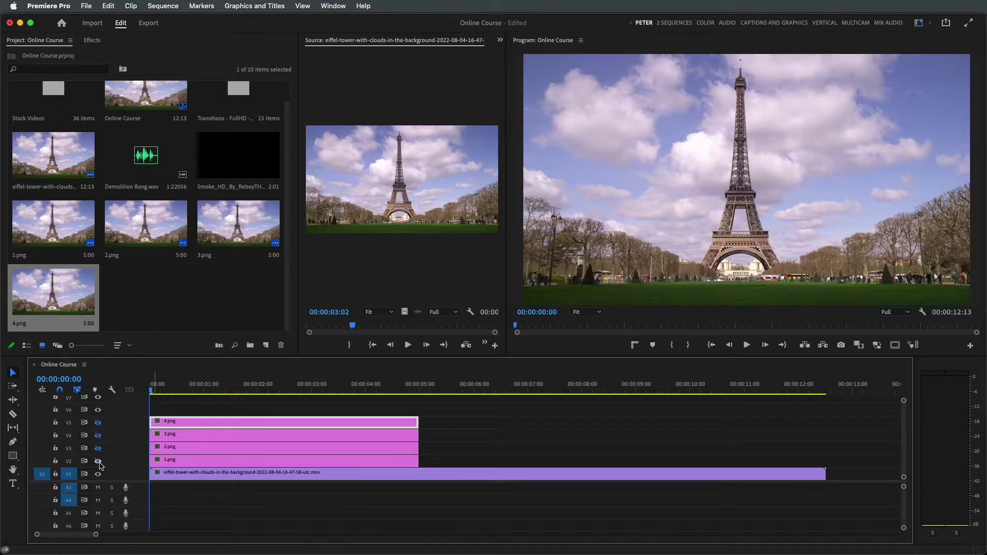
Show track V2 again and send the 1.png clip to Adobe Photoshop for editing.
{"action": "left_click", "coordinate": [98, 461]}
{"action": "left_click", "coordinate": [187, 466]}
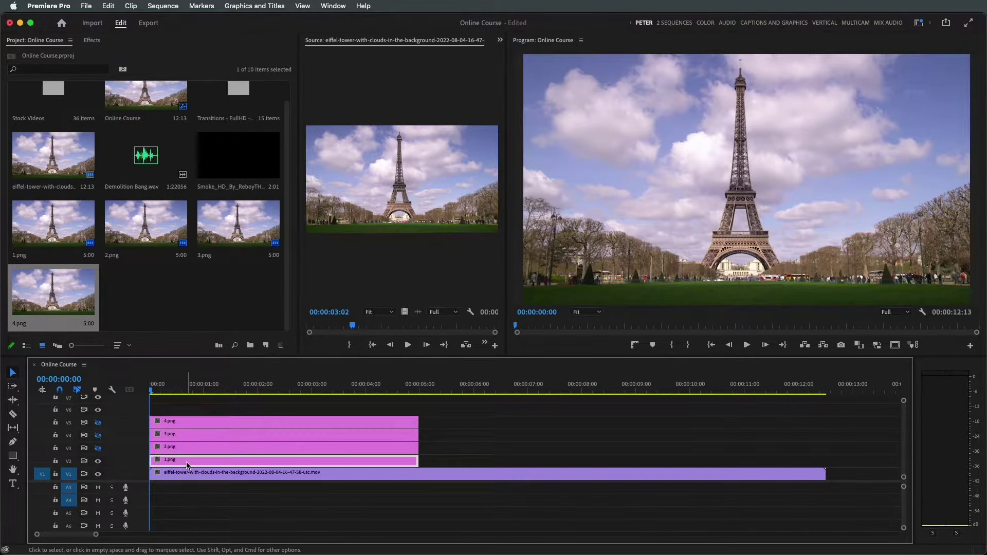
{"action": "right_click", "coordinate": [187, 466]}
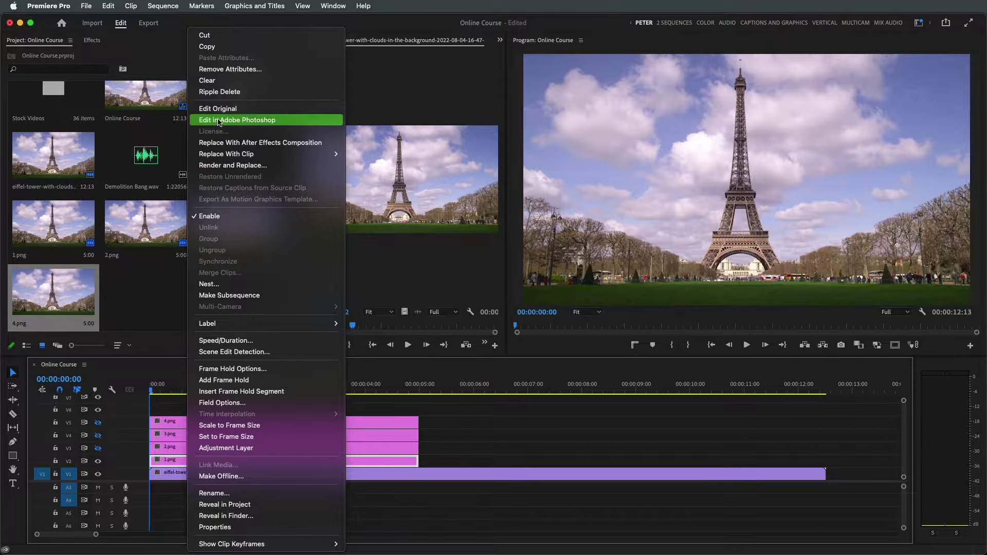
{"action": "left_click", "coordinate": [241, 121]}
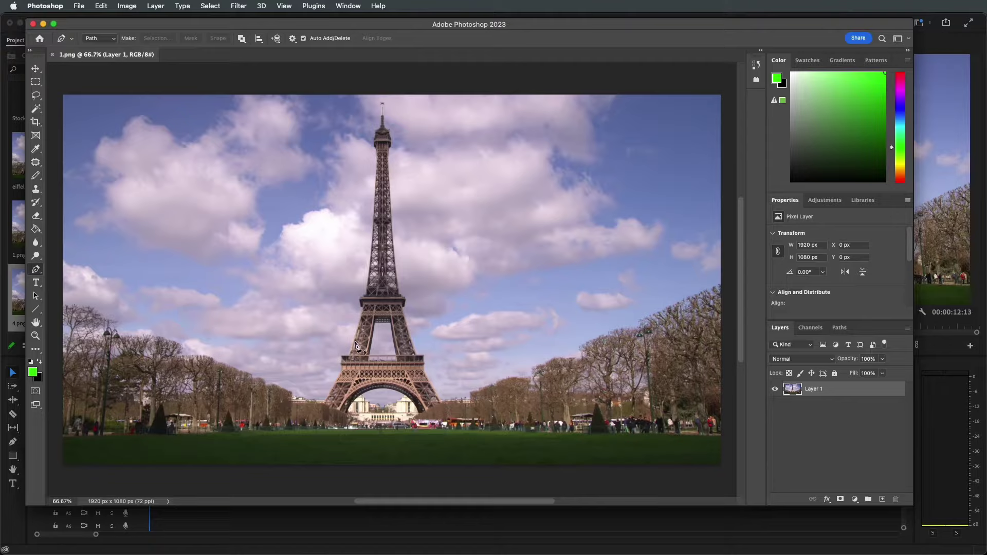
Start a Pen path at the tower's right base and trace up the right edge to the tip.
{"action": "left_click", "coordinate": [445, 404]}
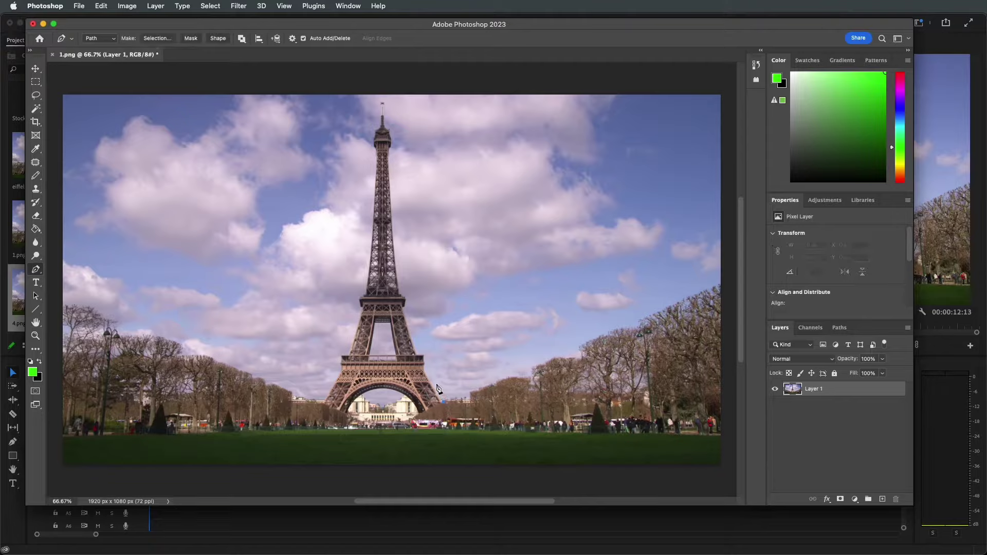
{"action": "left_click", "coordinate": [435, 381]}
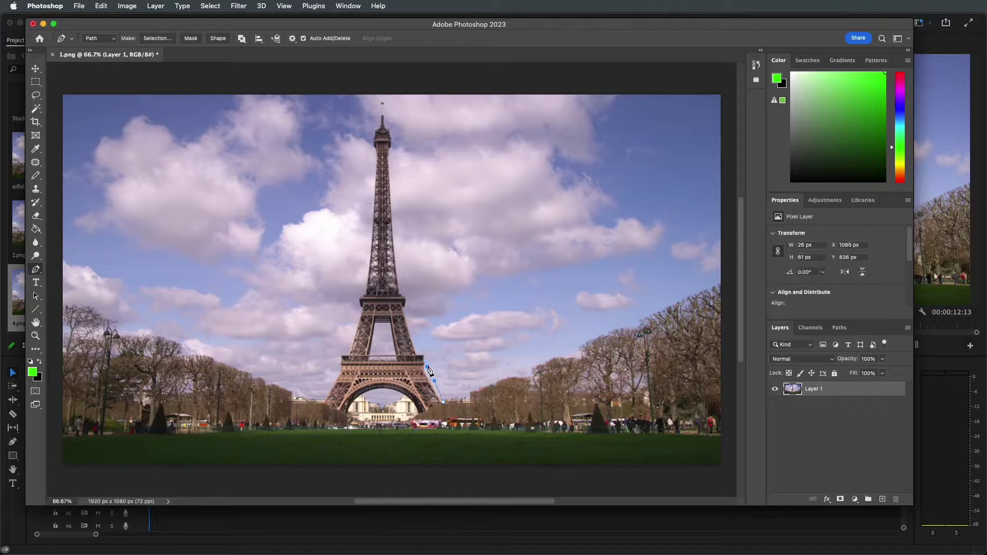
{"action": "left_click_drag", "start_coordinate": [428, 359], "coordinate": [426, 348]}
{"action": "left_click", "coordinate": [423, 343]}
{"action": "left_click", "coordinate": [415, 326]}
{"action": "left_click", "coordinate": [408, 291]}
{"action": "left_click", "coordinate": [403, 240]}
{"action": "left_click", "coordinate": [396, 185]}
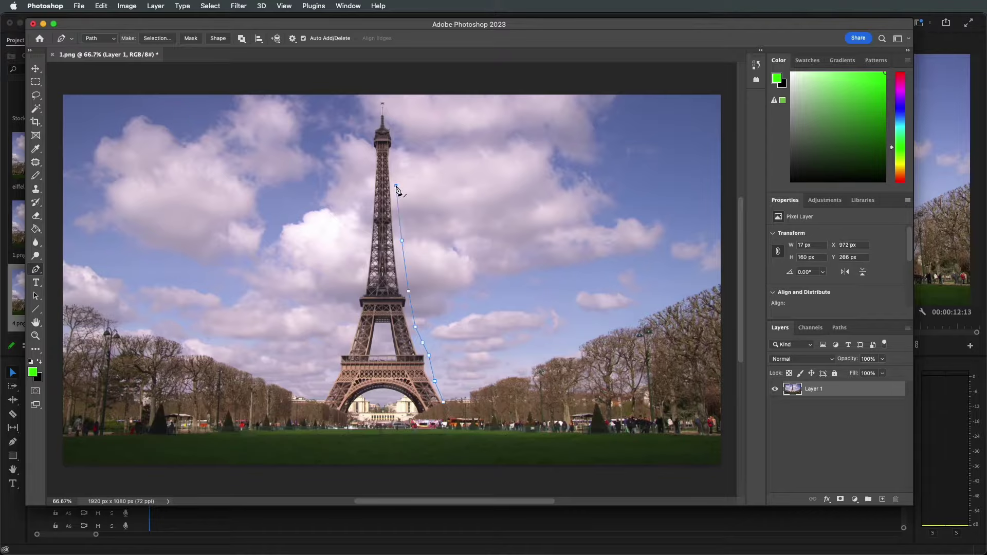
{"action": "left_click", "coordinate": [394, 149]}
{"action": "left_click", "coordinate": [395, 114]}
{"action": "left_click", "coordinate": [386, 97]}
{"action": "left_click", "coordinate": [374, 104]}
Continue the path down the tower's left edge and leg to the left foot.
{"action": "left_click", "coordinate": [370, 138]}
{"action": "left_click", "coordinate": [366, 173]}
{"action": "left_click", "coordinate": [365, 220]}
{"action": "left_click", "coordinate": [362, 269]}
{"action": "left_click", "coordinate": [356, 296]}
{"action": "left_click", "coordinate": [341, 331]}
{"action": "left_click", "coordinate": [338, 363]}
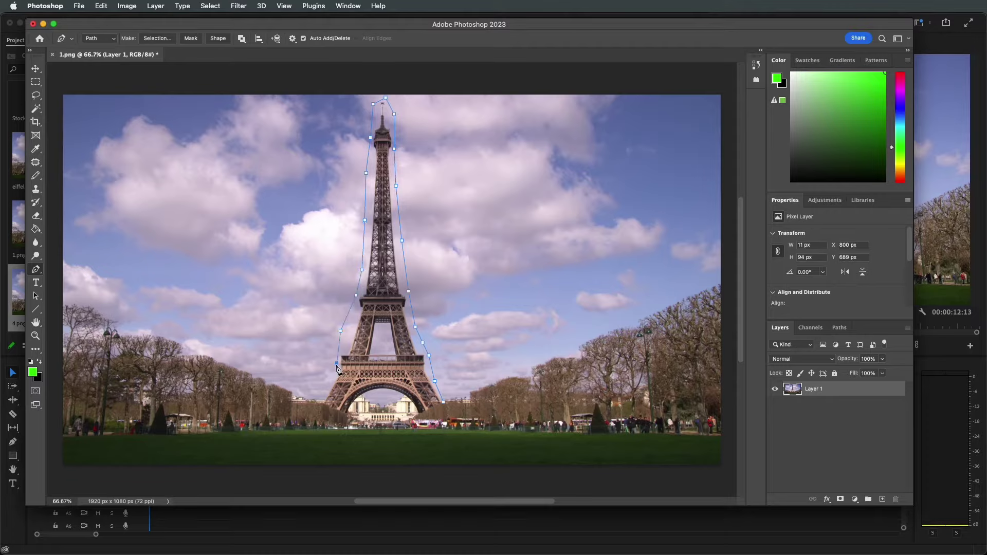
{"action": "left_click", "coordinate": [320, 401]}
{"action": "left_click", "coordinate": [337, 410]}
{"action": "left_click", "coordinate": [346, 413]}
Trace the inside of the arch to its right base and close the path at the start point.
{"action": "left_click", "coordinate": [352, 404]}
{"action": "left_click", "coordinate": [358, 401]}
{"action": "left_click", "coordinate": [368, 392]}
{"action": "left_click", "coordinate": [384, 389]}
{"action": "left_click", "coordinate": [393, 391]}
{"action": "left_click", "coordinate": [405, 397]}
{"action": "left_click", "coordinate": [412, 405]}
{"action": "left_click", "coordinate": [420, 413]}
{"action": "left_click", "coordinate": [445, 406]}
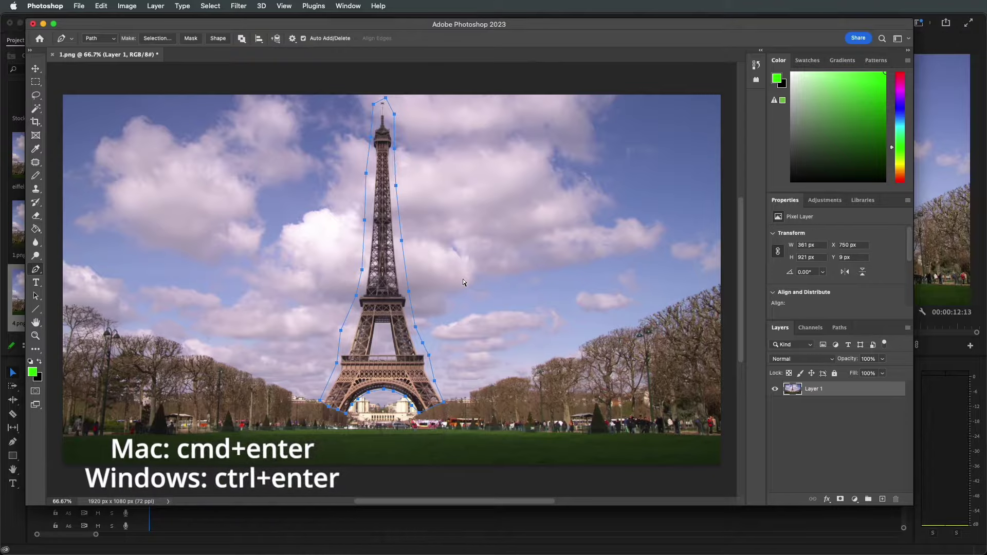
Turn the tower path into a selection and Content-Aware Fill it to remove the tower from 1.png.
{"action": "key", "text": "super+Return"}
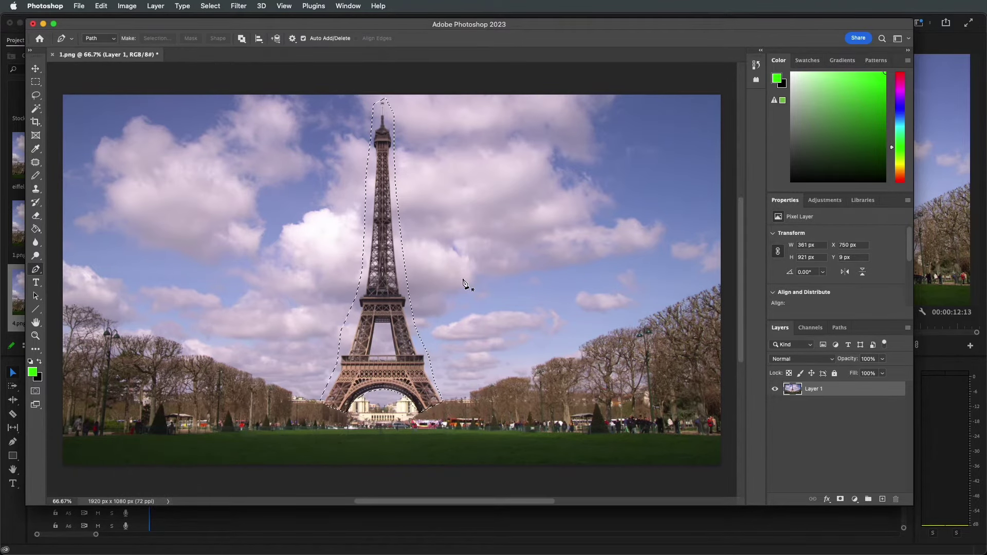
{"action": "key", "text": "shift+BackSpace"}
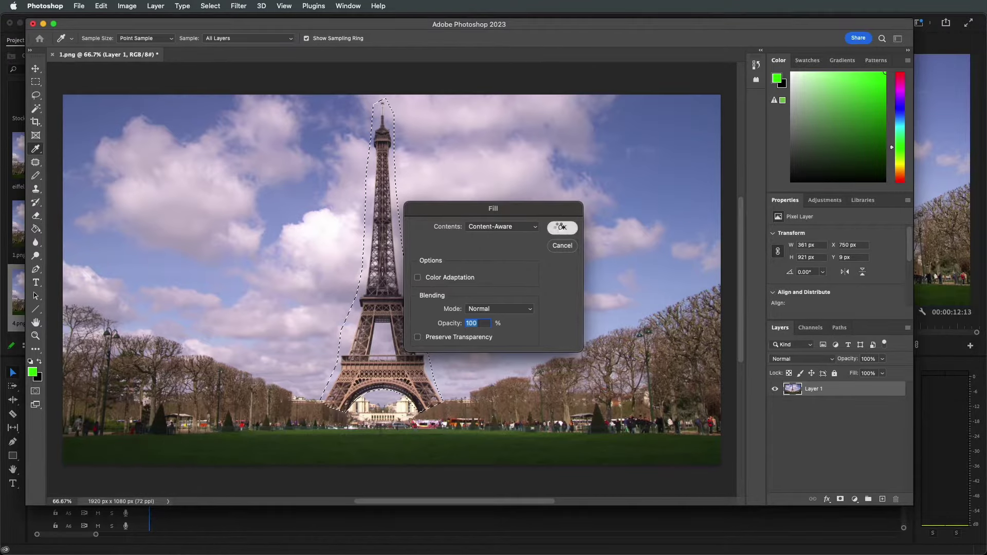
{"action": "left_click", "coordinate": [561, 229]}
{"action": "key", "text": "p"}
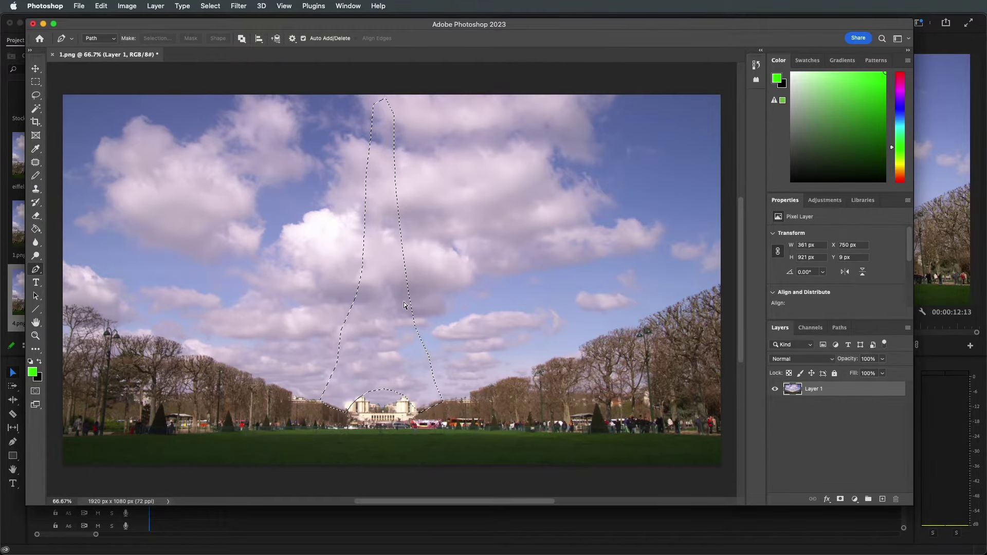
Back in Premiere Pro, show track V3 again and bring up the context menu of the 2.png clip.
{"action": "left_click", "coordinate": [939, 463]}
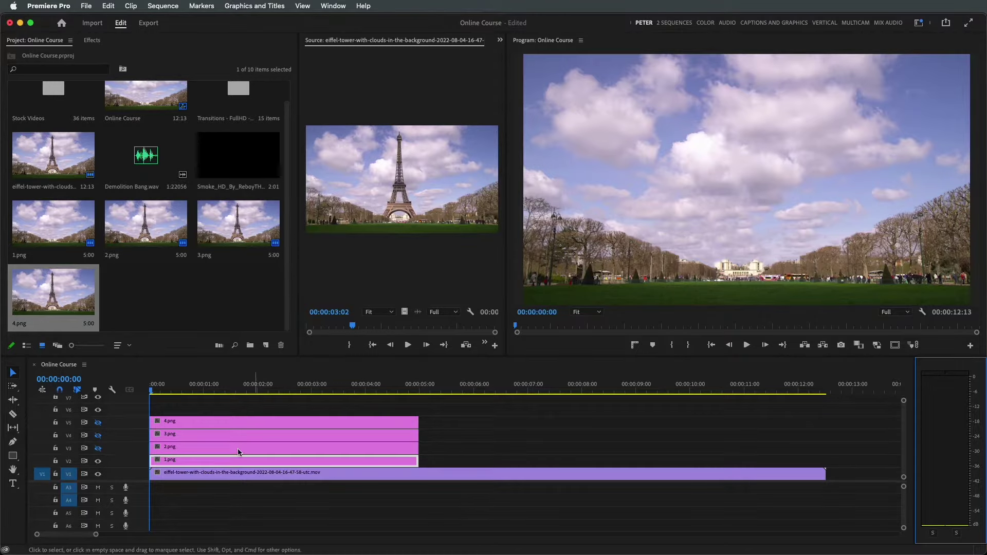
{"action": "left_click", "coordinate": [98, 448]}
{"action": "left_click", "coordinate": [181, 452]}
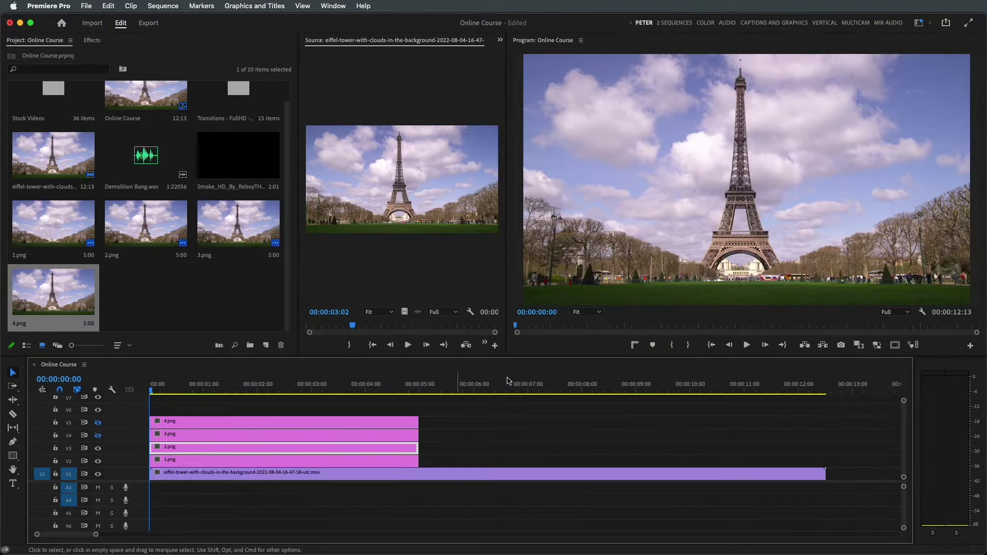
{"action": "right_click", "coordinate": [177, 453]}
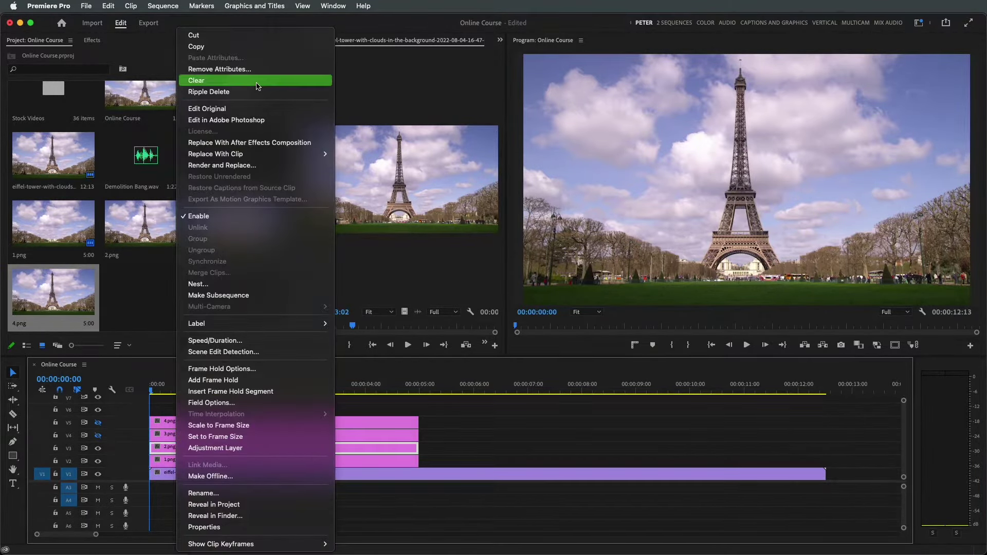
Open 2.png in Adobe Photoshop and zoom in on the tower's lower section.
{"action": "left_click", "coordinate": [244, 120]}
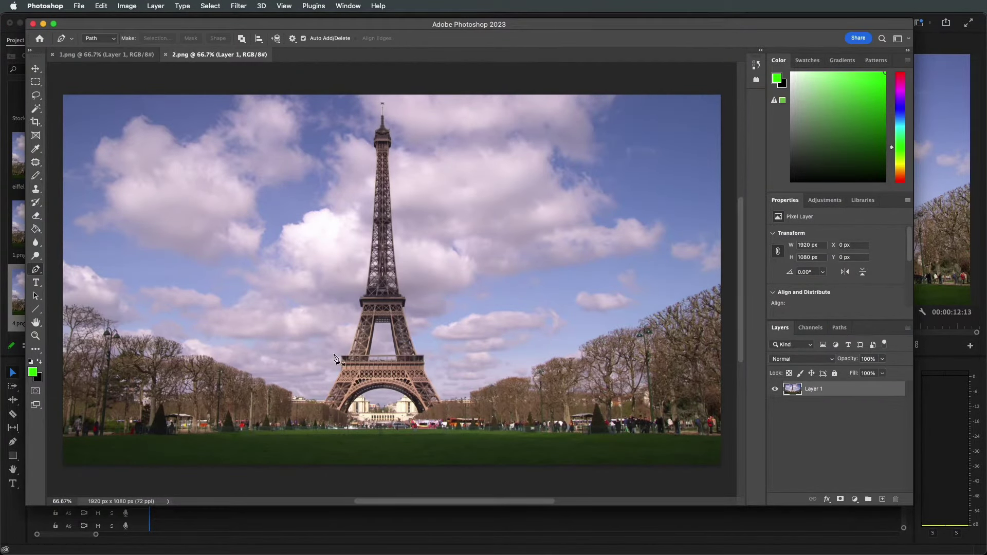
{"action": "scroll", "coordinate": [358, 371], "scroll_direction": "up", "scroll_amount": 2}
{"action": "scroll", "coordinate": [358, 370], "scroll_direction": "up", "scroll_amount": 2}
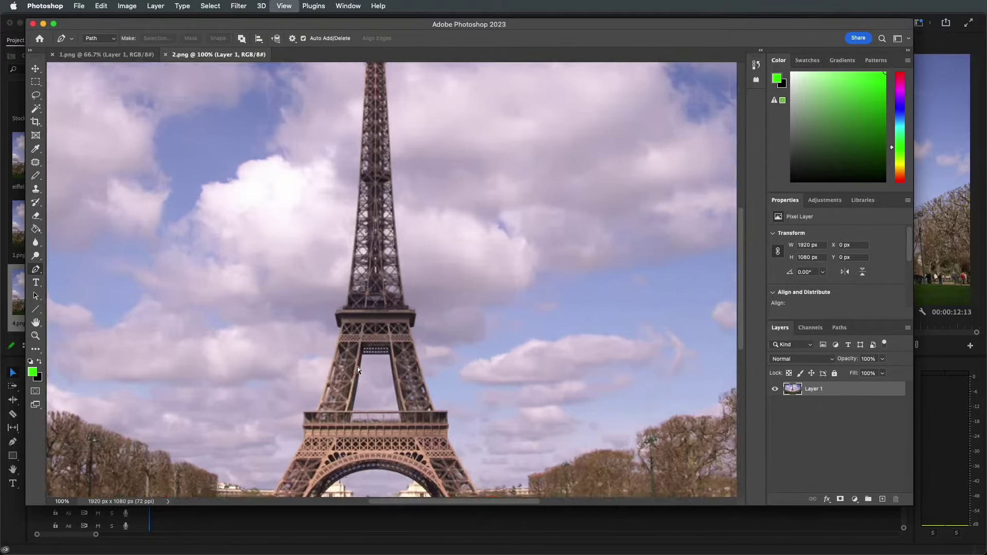
{"action": "scroll", "coordinate": [358, 370], "scroll_direction": "up", "scroll_amount": 2}
{"action": "scroll", "coordinate": [424, 389], "scroll_direction": "down", "scroll_amount": 3}
{"action": "scroll", "coordinate": [424, 388], "scroll_direction": "down", "scroll_amount": 3}
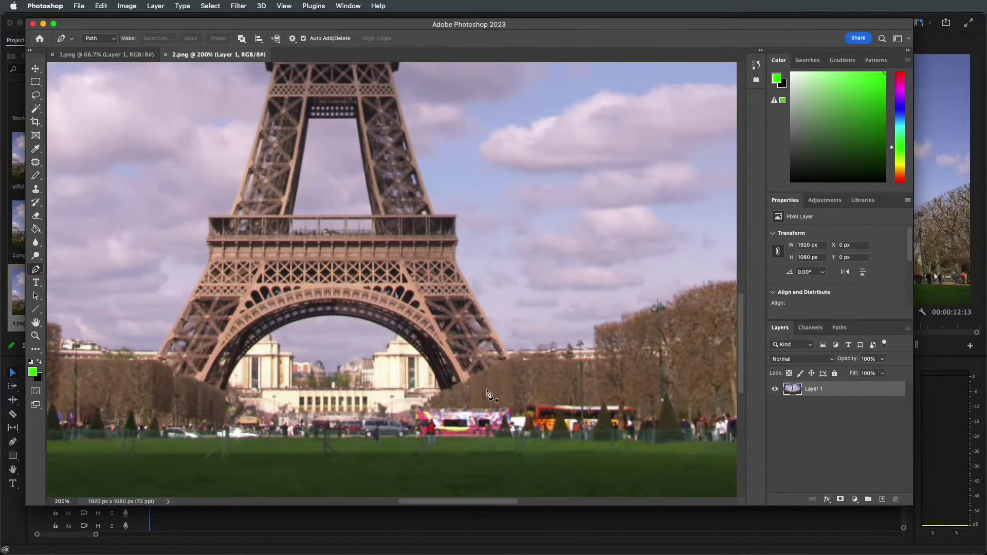
Trace a Pen path from the arch's right foot up to the first platform, across it, and down to the left foot.
{"action": "left_click", "coordinate": [508, 355]}
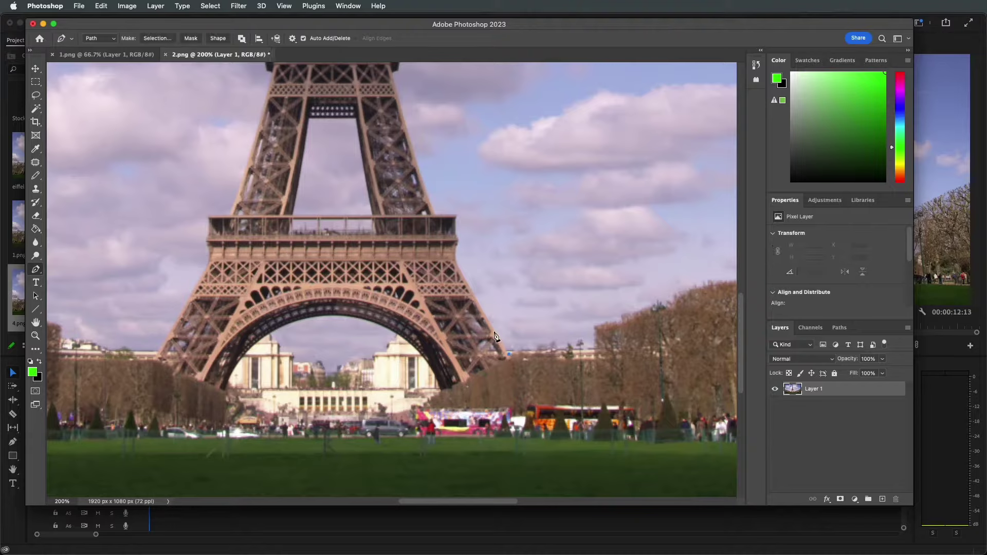
{"action": "left_click", "coordinate": [457, 262]}
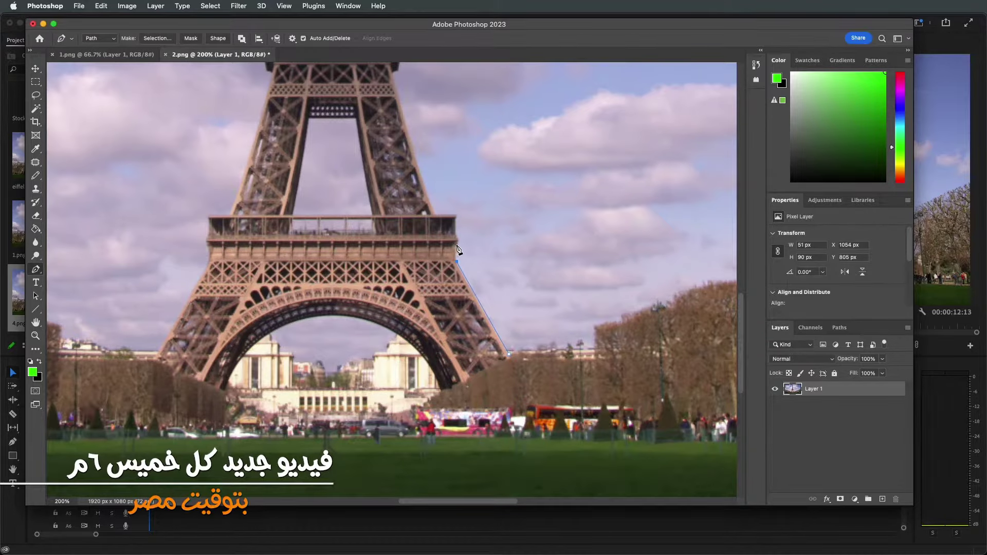
{"action": "left_click", "coordinate": [458, 240]}
{"action": "left_click", "coordinate": [208, 214]}
{"action": "left_click", "coordinate": [206, 239]}
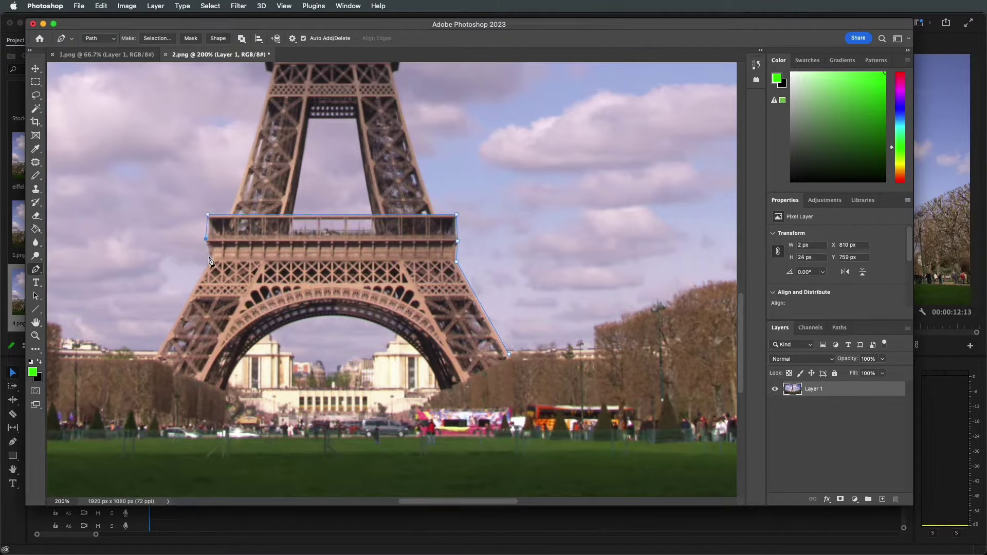
{"action": "left_click", "coordinate": [210, 256]}
{"action": "left_click", "coordinate": [204, 269]}
{"action": "left_click", "coordinate": [183, 309]}
{"action": "left_click", "coordinate": [161, 347]}
{"action": "left_click", "coordinate": [154, 358]}
Continue the path around the arch's inner curve to its right inner base.
{"action": "left_click", "coordinate": [223, 390]}
{"action": "left_click", "coordinate": [233, 374]}
{"action": "left_click", "coordinate": [237, 362]}
{"action": "left_click", "coordinate": [258, 340]}
{"action": "left_click", "coordinate": [283, 324]}
{"action": "left_click", "coordinate": [311, 318]}
{"action": "left_click", "coordinate": [339, 316]}
{"action": "left_click", "coordinate": [391, 329]}
{"action": "left_click", "coordinate": [408, 342]}
{"action": "left_click", "coordinate": [430, 366]}
Delete everything outside the lower-section path in 2.png, save it, and return to Premiere Pro.
{"action": "key", "text": "Return"}
{"action": "key", "text": "ctrl+minus"}
{"action": "key", "text": "ctrl+minus"}
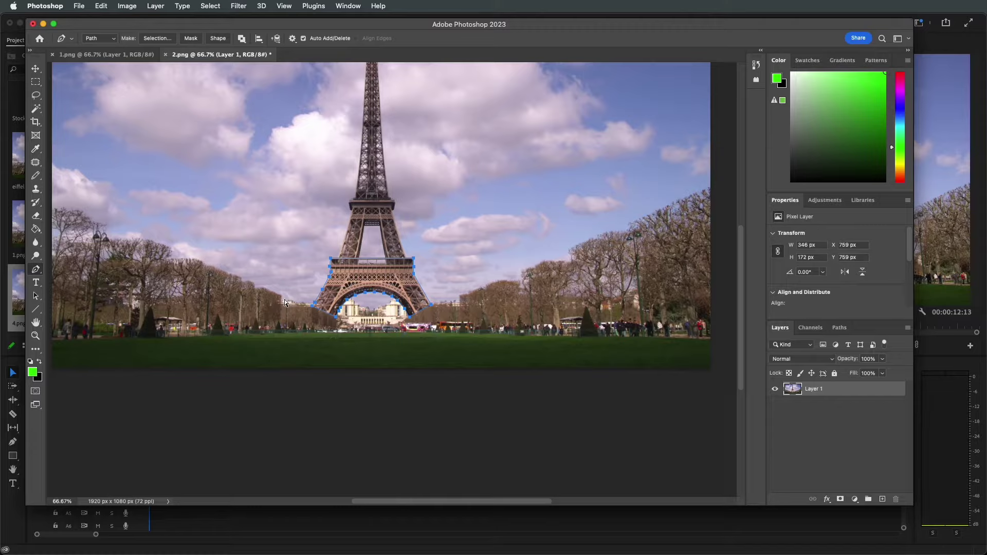
{"action": "key", "text": "ctrl+Return"}
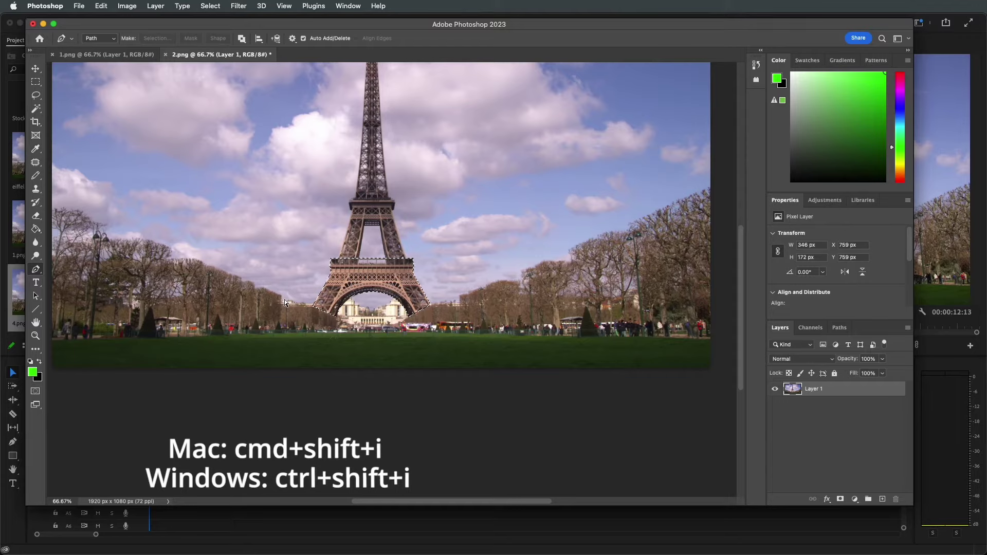
{"action": "key", "text": "super+shift+i"}
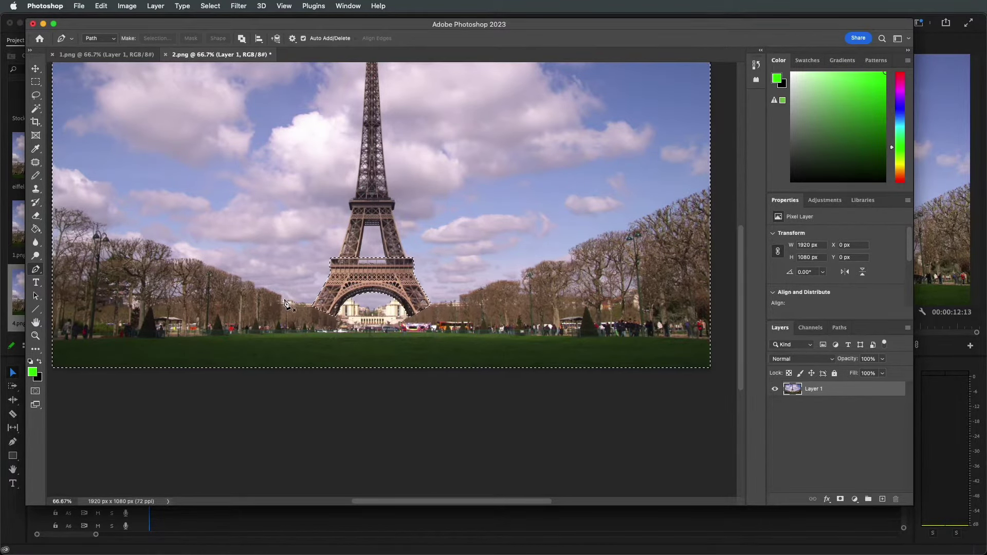
{"action": "key", "text": "Delete"}
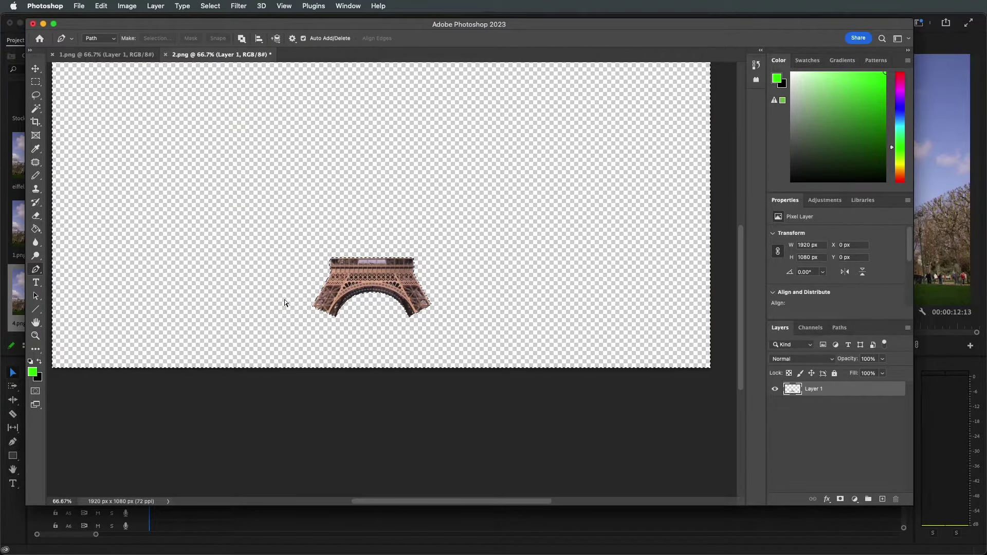
{"action": "key", "text": "super+s"}
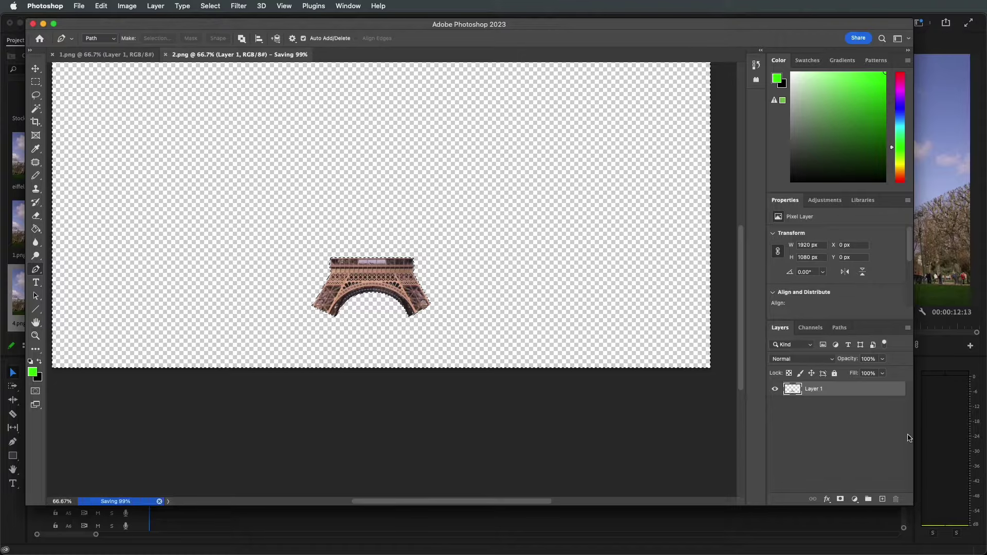
{"action": "key", "text": "super+Tab"}
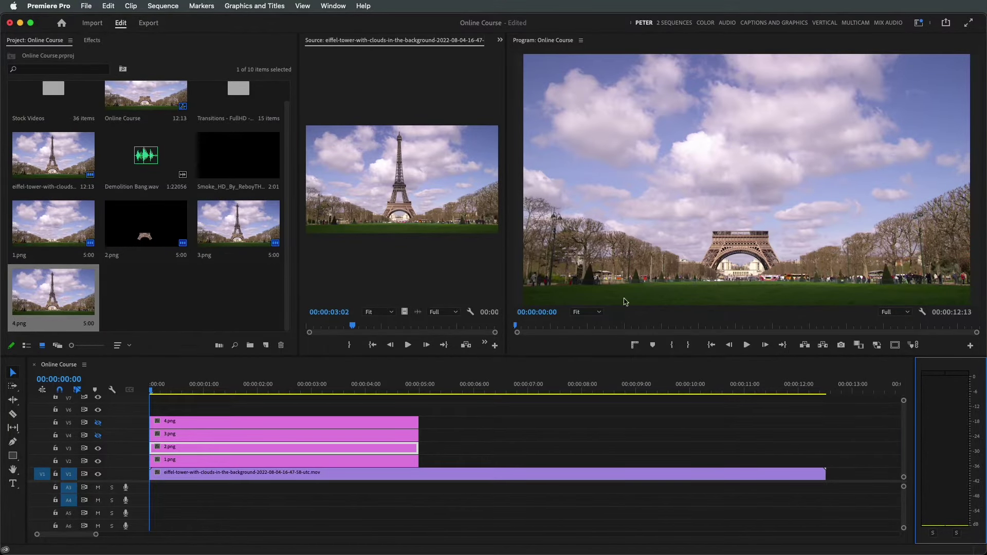
Turn track V4 back on and send the 3.png clip to Photoshop via Edit in Adobe Photoshop.
{"action": "left_click", "coordinate": [98, 449]}
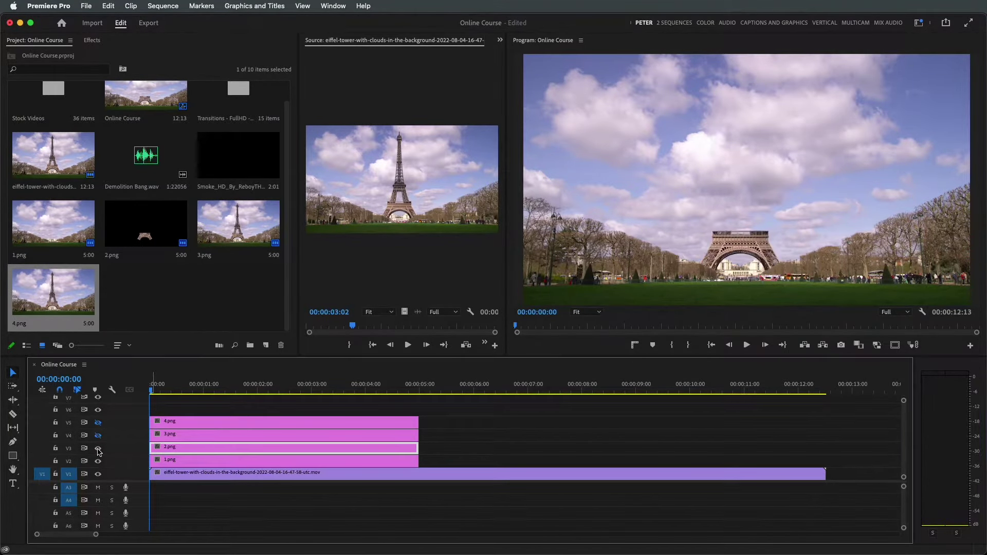
{"action": "left_click", "coordinate": [190, 435]}
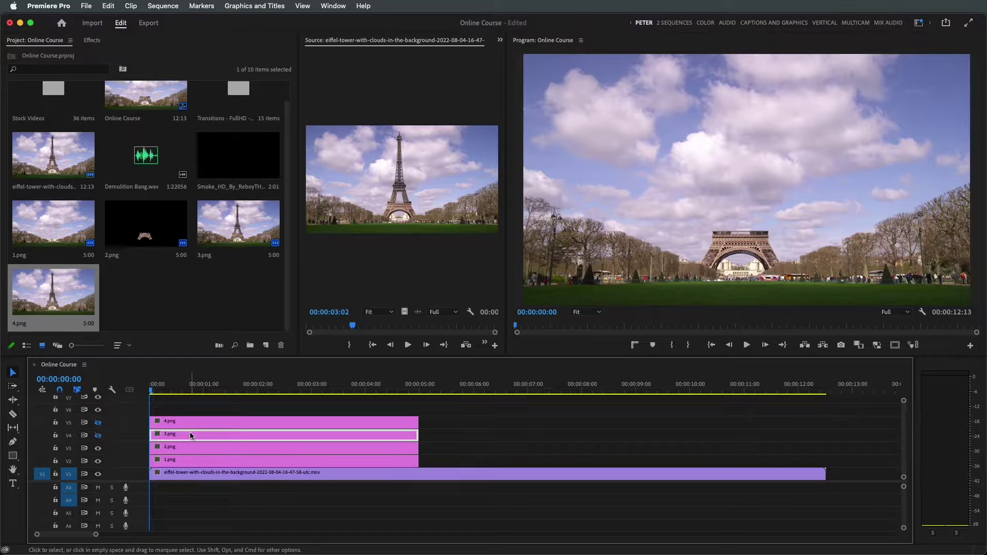
{"action": "left_click", "coordinate": [98, 436]}
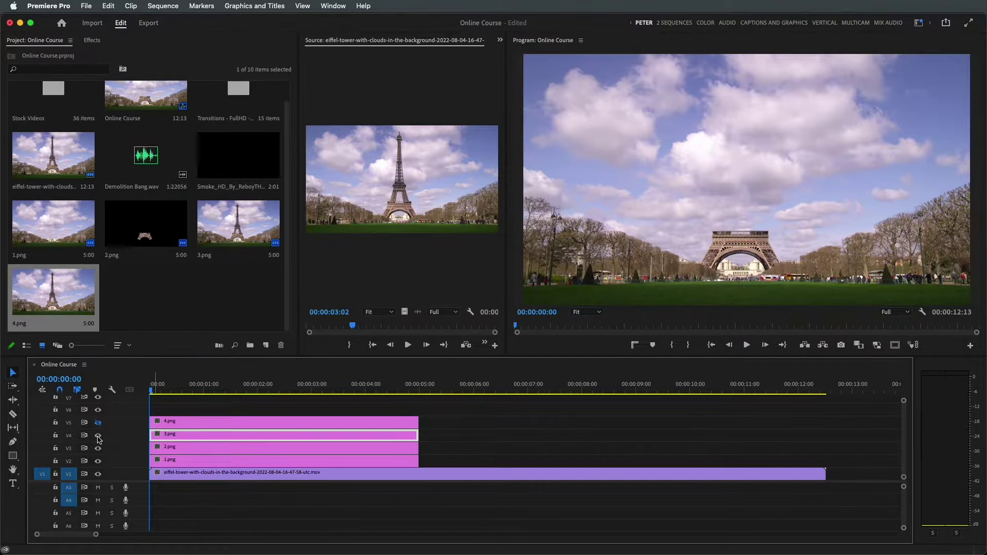
{"action": "right_click", "coordinate": [255, 440]}
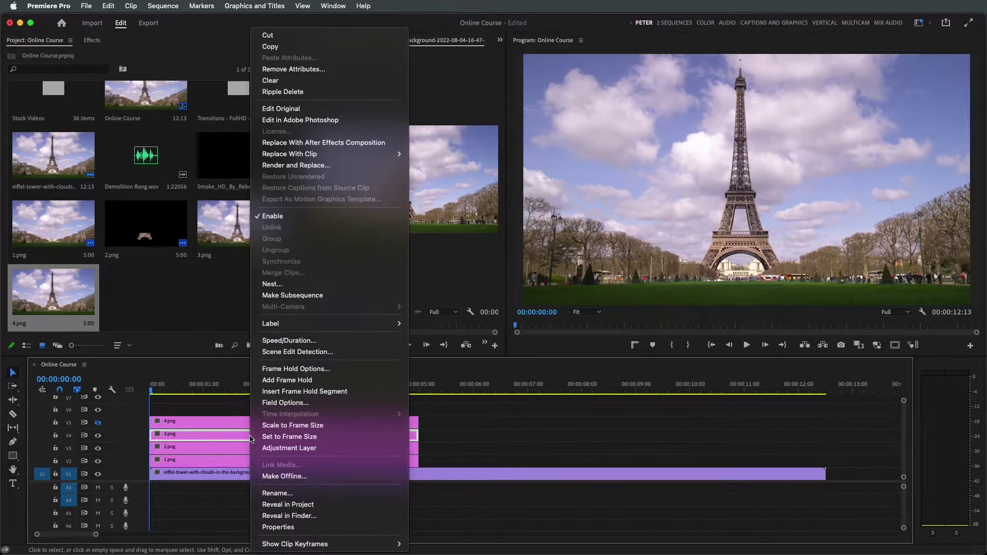
{"action": "left_click", "coordinate": [287, 120]}
Zoom in and pen-trace the middle section's lower platform, right leg and upper platform.
{"action": "key", "text": "super+plus"}
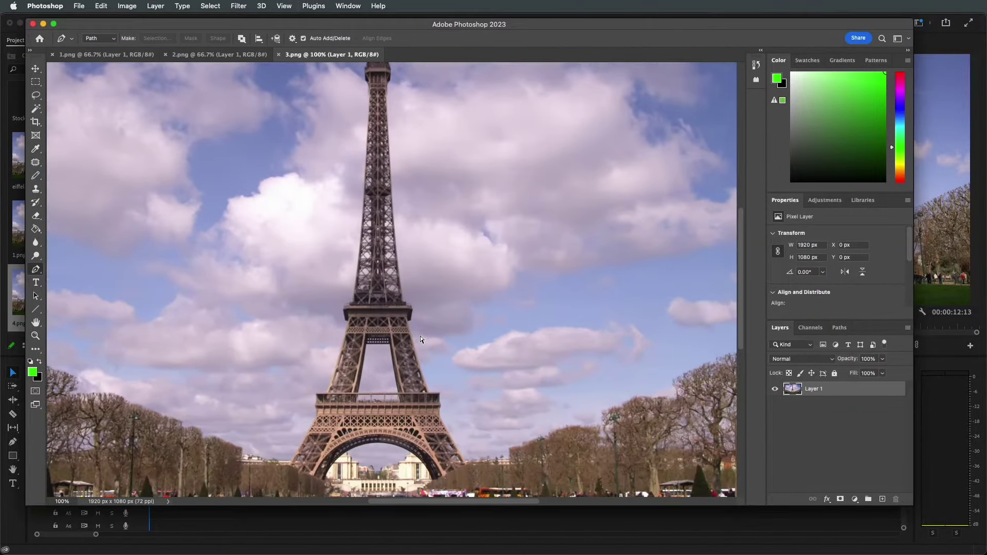
{"action": "key", "text": "super+plus"}
{"action": "mouse_move", "coordinate": [410, 215]}
{"action": "left_mouse_down"}
{"action": "mouse_move", "coordinate": [406, 202]}
{"action": "mouse_move", "coordinate": [415, 221]}
{"action": "left_mouse_up"}
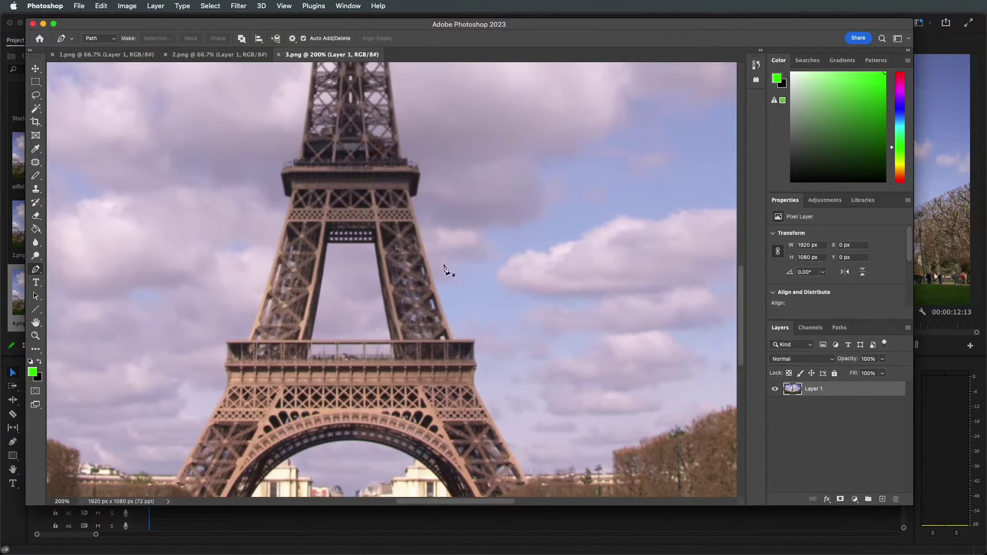
{"action": "left_click", "coordinate": [392, 342]}
{"action": "left_click", "coordinate": [454, 339]}
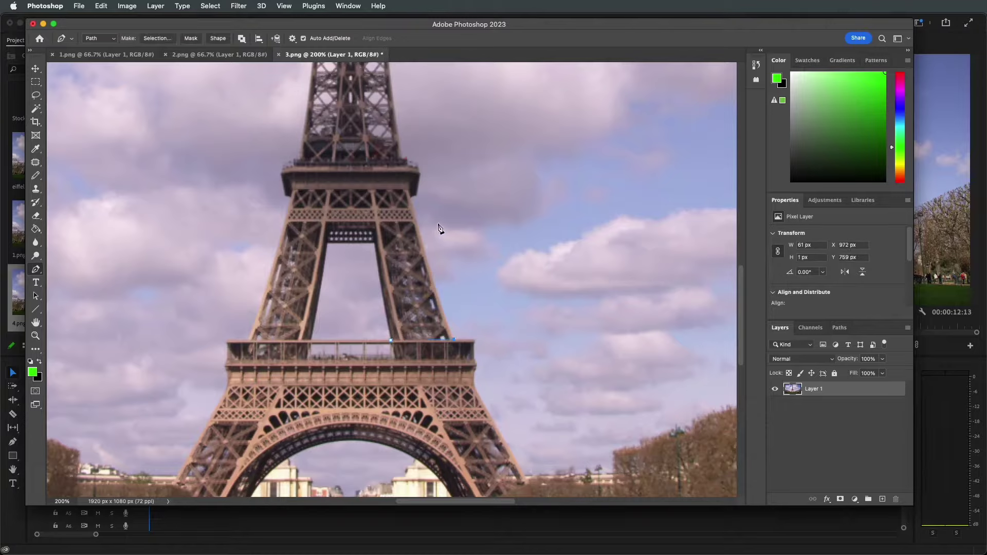
{"action": "left_click", "coordinate": [409, 193]}
{"action": "key", "text": "ctrl+z"}
{"action": "left_click", "coordinate": [412, 198]}
{"action": "left_click", "coordinate": [416, 198]}
{"action": "left_click", "coordinate": [420, 172]}
{"action": "left_click", "coordinate": [418, 164]}
{"action": "left_click", "coordinate": [401, 158]}
Finish the outline down the left leg and around the gap between the legs.
{"action": "left_click", "coordinate": [292, 160]}
{"action": "left_click", "coordinate": [282, 163]}
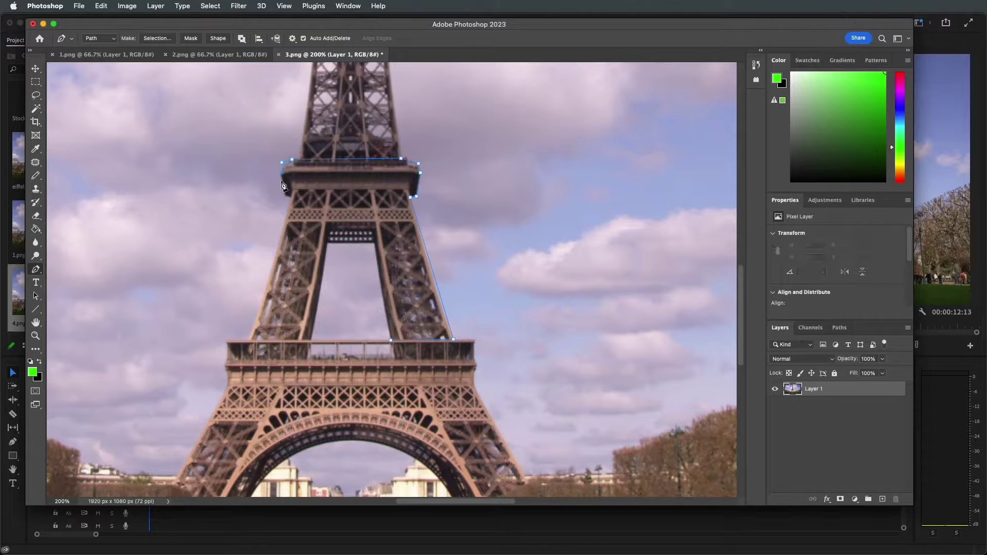
{"action": "left_click", "coordinate": [285, 195]}
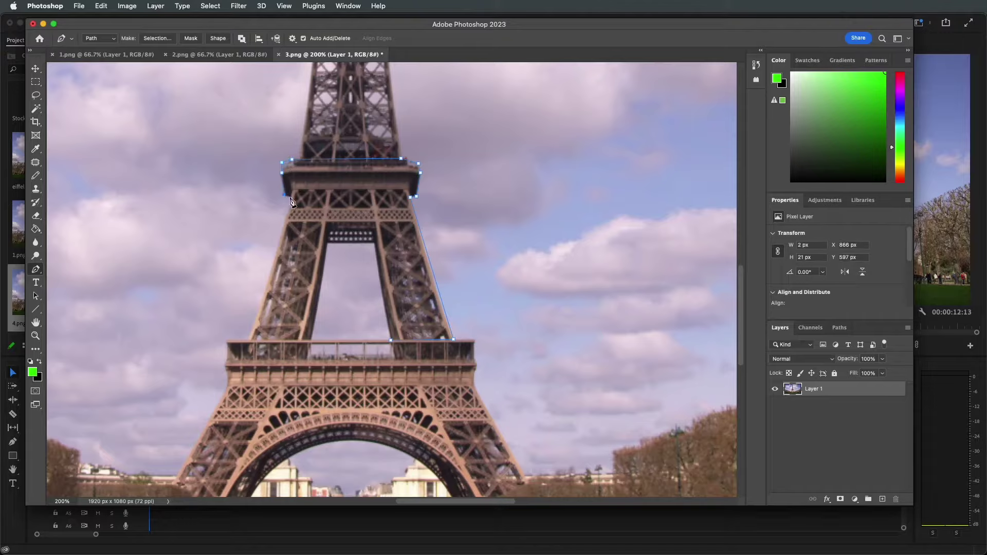
{"action": "left_click", "coordinate": [290, 198]}
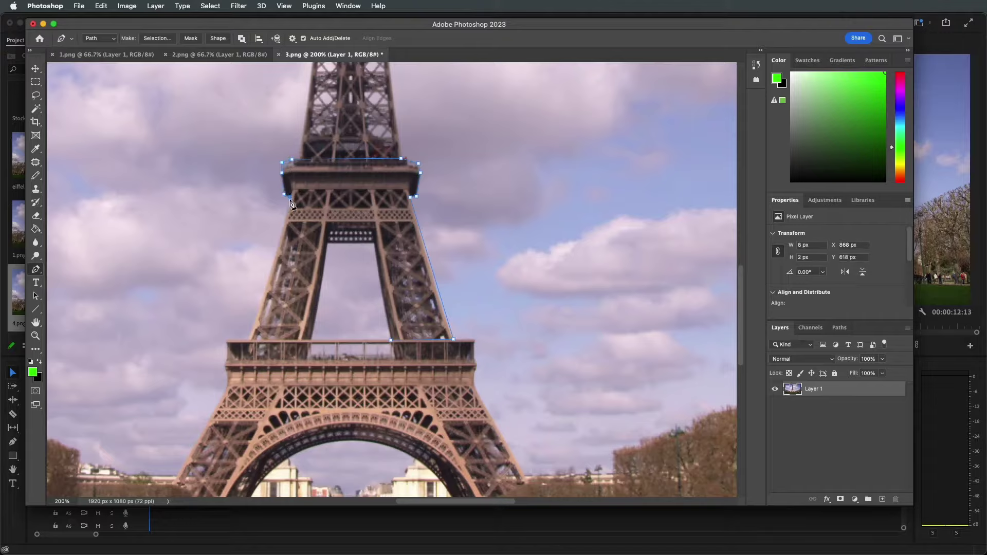
{"action": "left_click", "coordinate": [249, 341]}
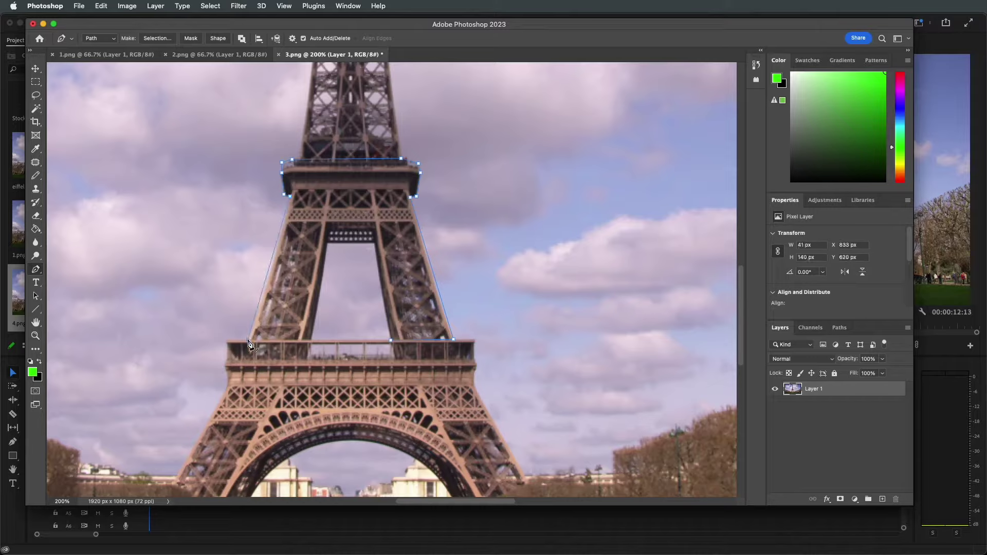
{"action": "left_click", "coordinate": [312, 341]}
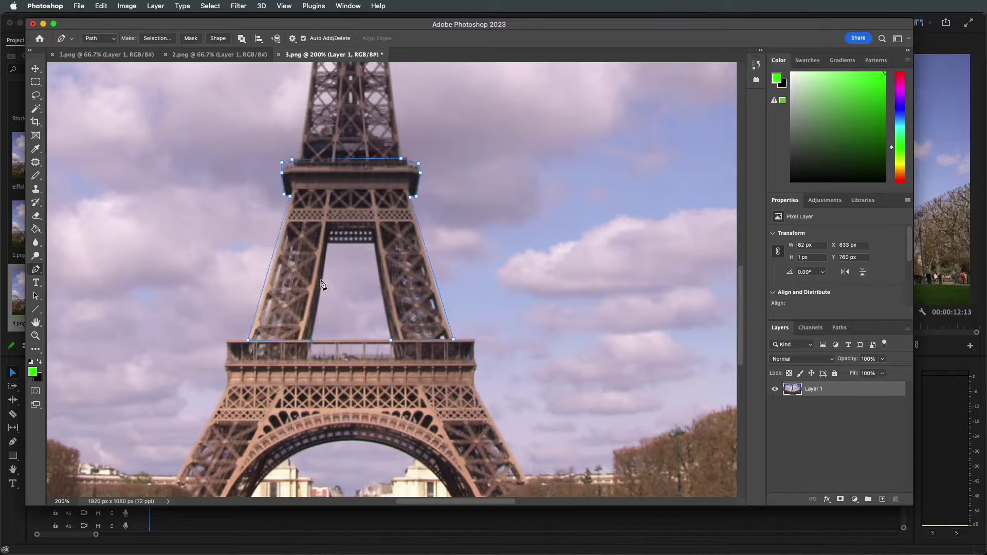
{"action": "left_click", "coordinate": [327, 243]}
{"action": "left_click", "coordinate": [375, 244]}
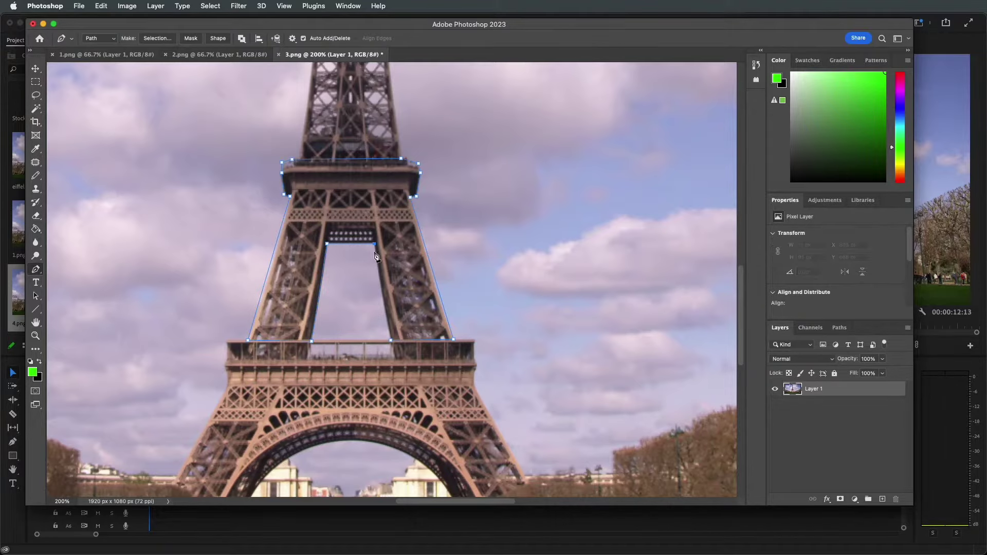
{"action": "left_click", "coordinate": [391, 341]}
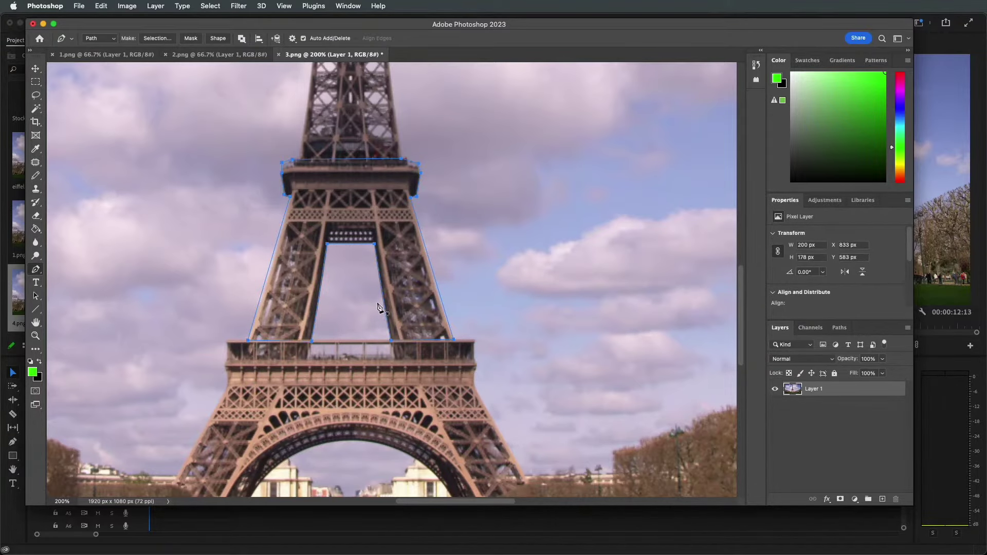
{"action": "key", "text": "super+minus"}
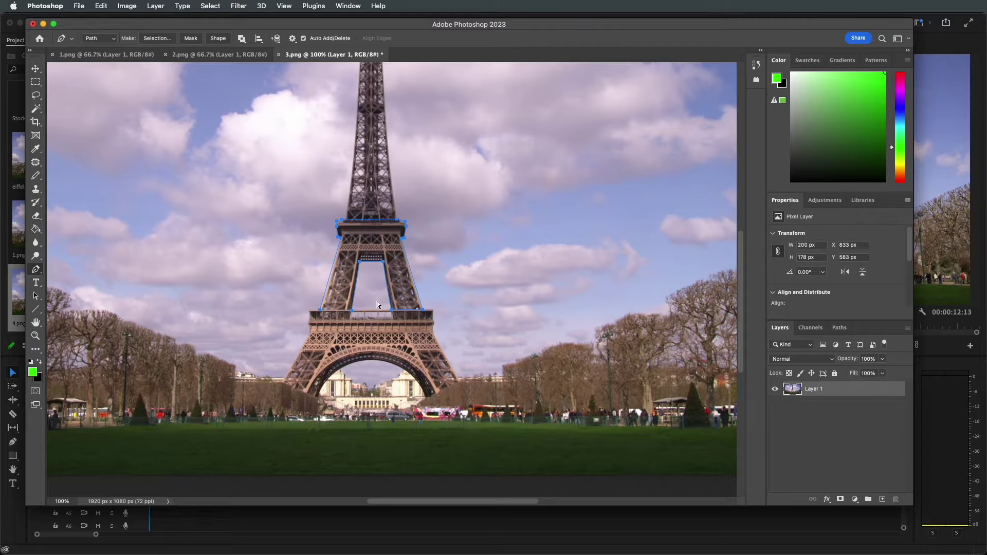
Turn the path into a selection, invert it, delete the surroundings and save 3.png.
{"action": "key", "text": "super+Return"}
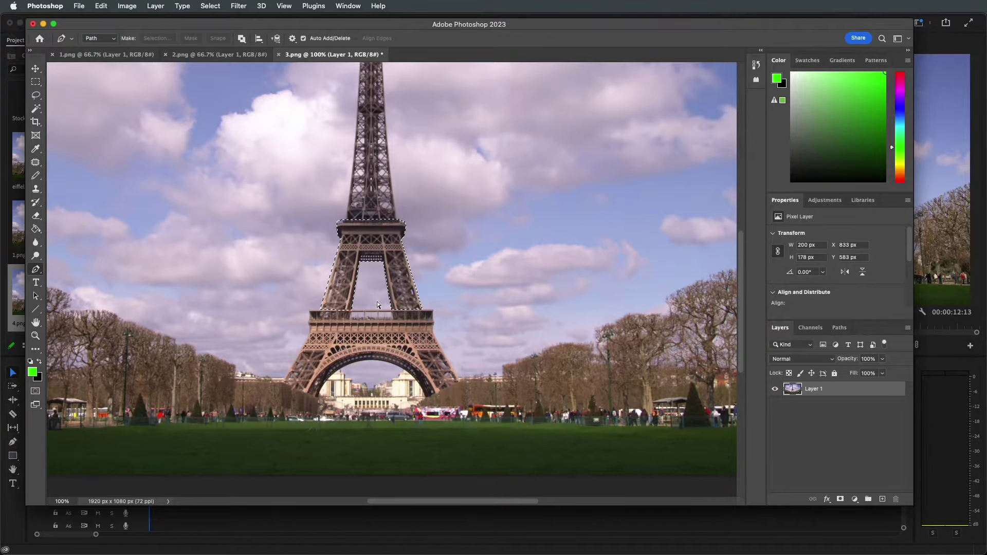
{"action": "key", "text": "shift+super+i"}
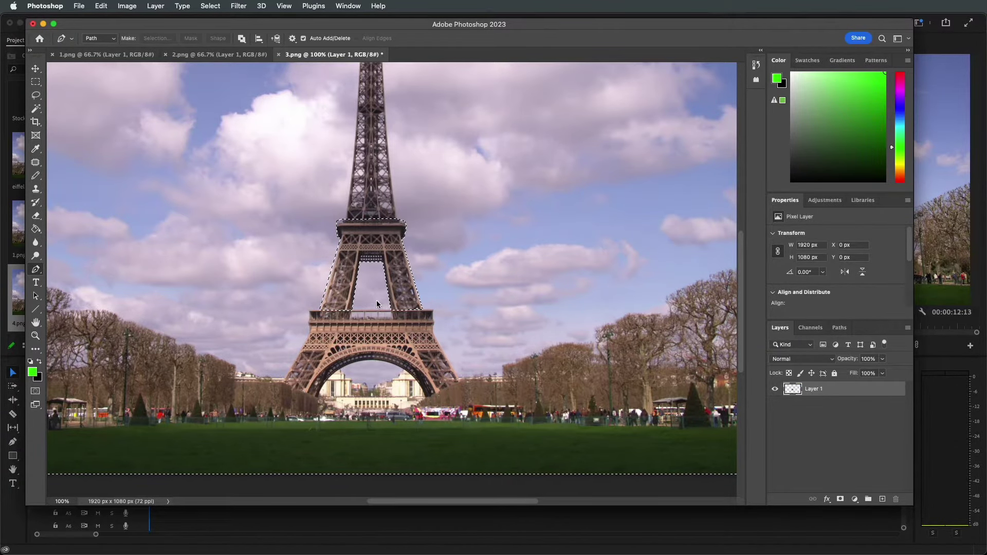
{"action": "key", "text": "BackSpace"}
{"action": "key", "text": "super+s"}
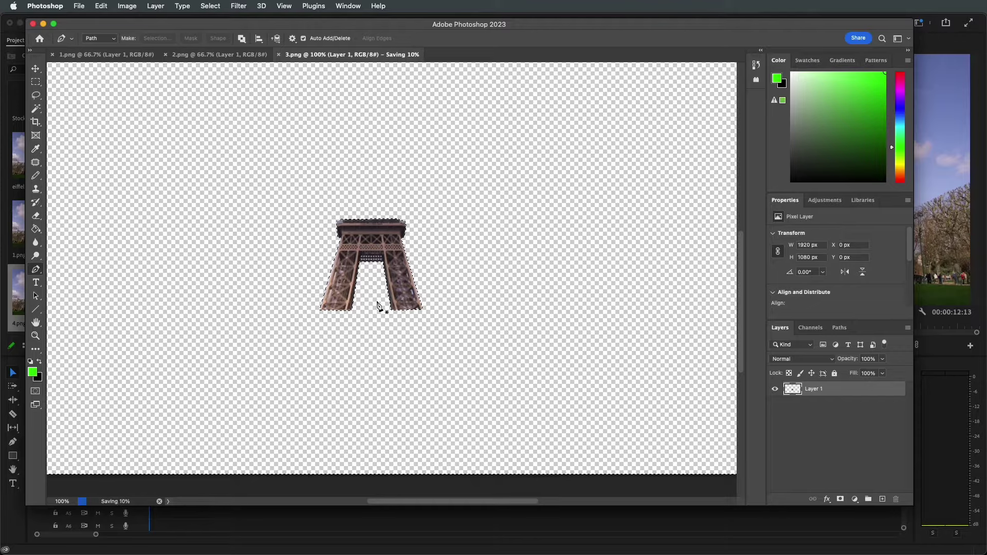
Back in Premiere, open the 4.png clip in Adobe Photoshop.
{"action": "left_click", "coordinate": [944, 427]}
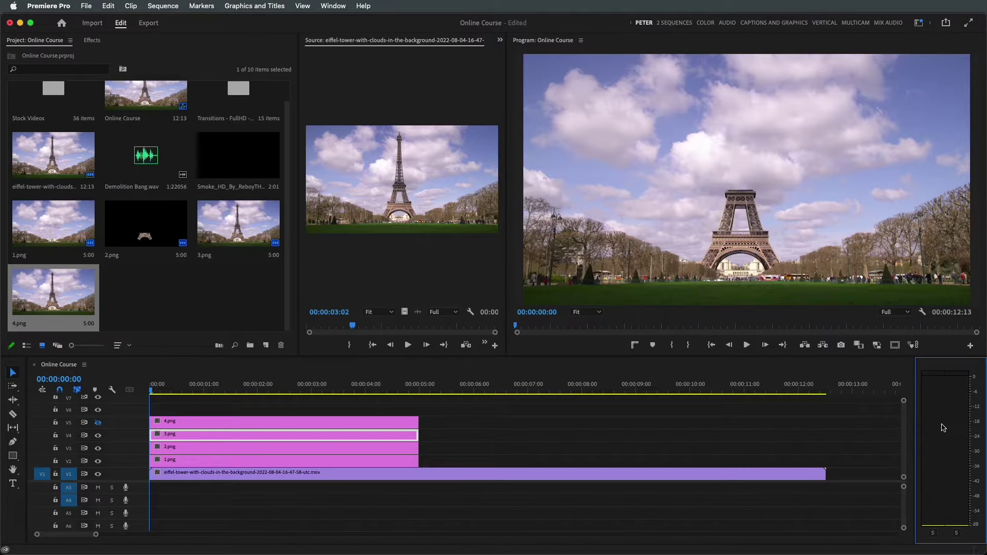
{"action": "left_click", "coordinate": [164, 426]}
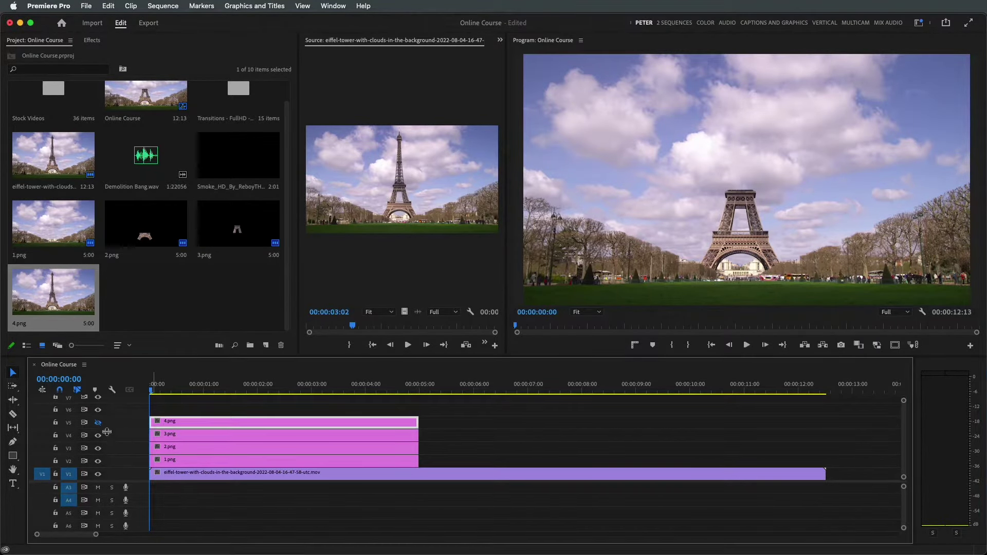
{"action": "right_click", "coordinate": [195, 426]}
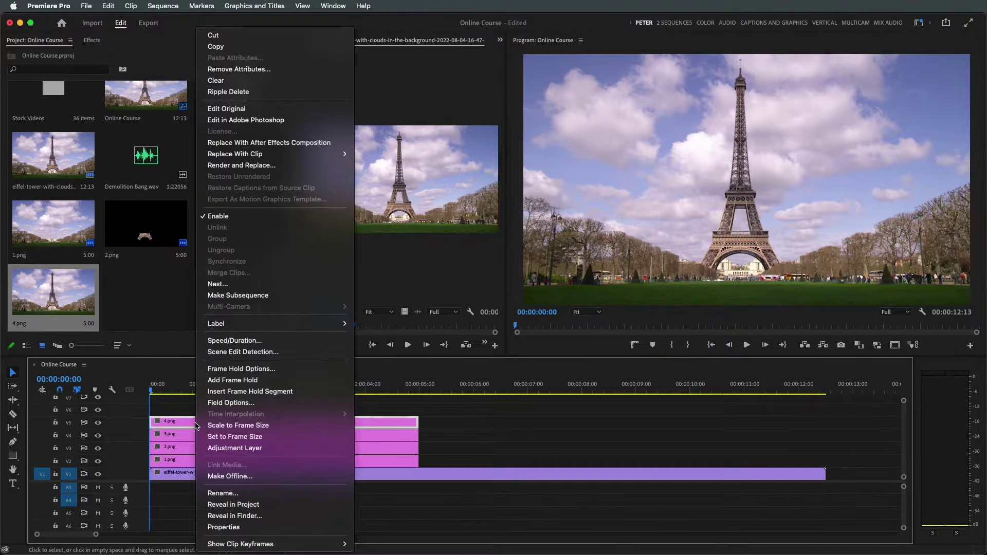
{"action": "left_click", "coordinate": [227, 120]}
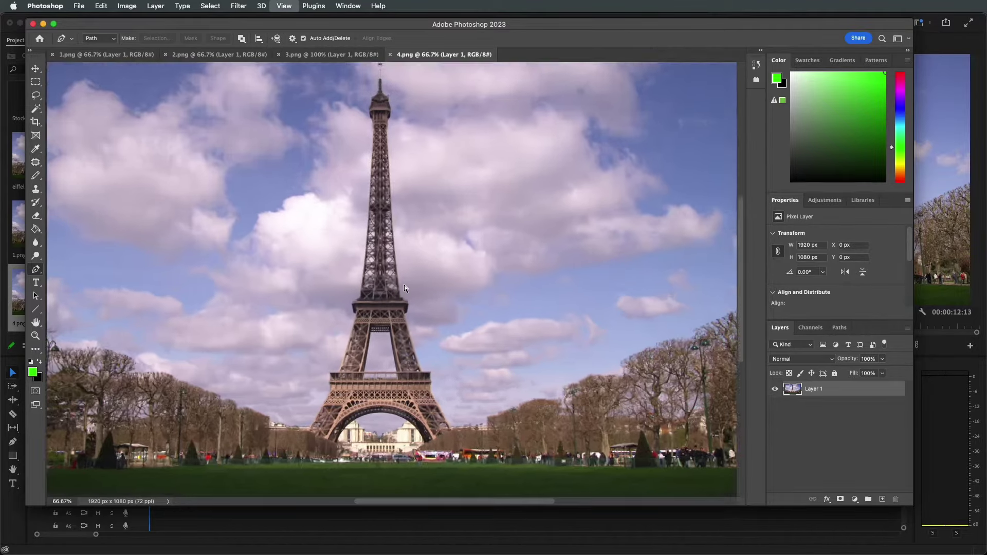
Frame the tower top and pen-trace its right edge up to a curved spire tip.
{"action": "key", "text": "ctrl+equal"}
{"action": "key", "text": "ctrl+equal"}
{"action": "left_click_drag", "start_coordinate": [409, 289], "coordinate": [411, 392]}
{"action": "key", "text": "ctrl+minus"}
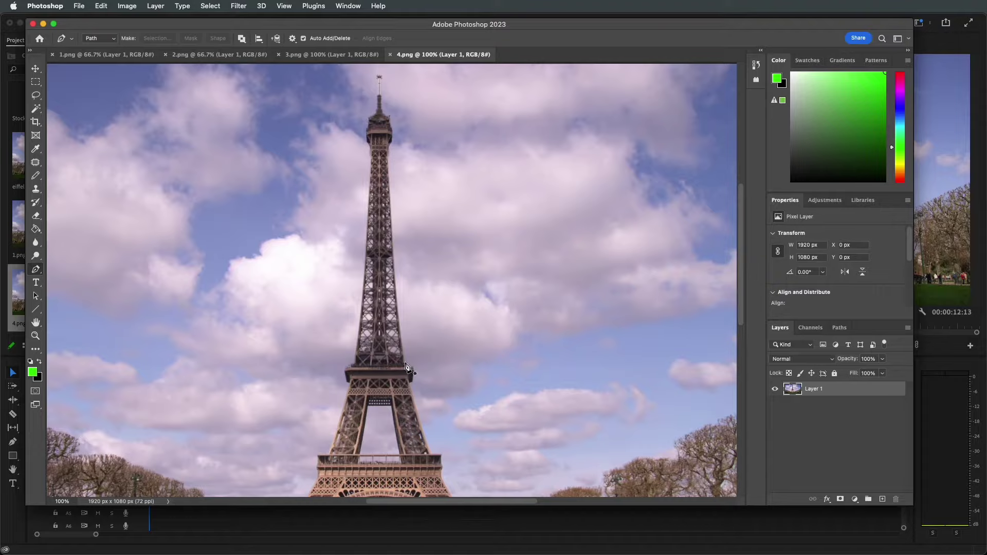
{"action": "left_click", "coordinate": [406, 365]}
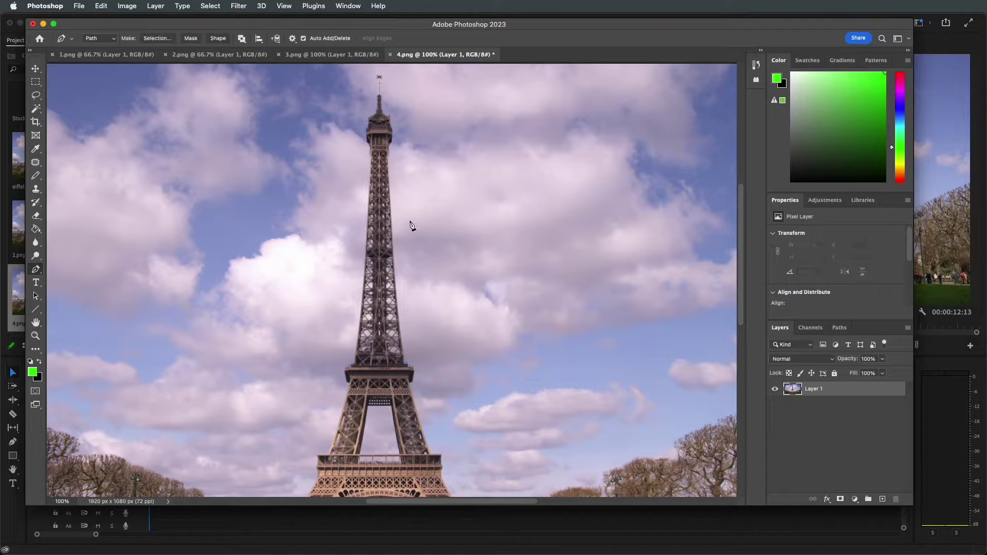
{"action": "left_click", "coordinate": [396, 292]}
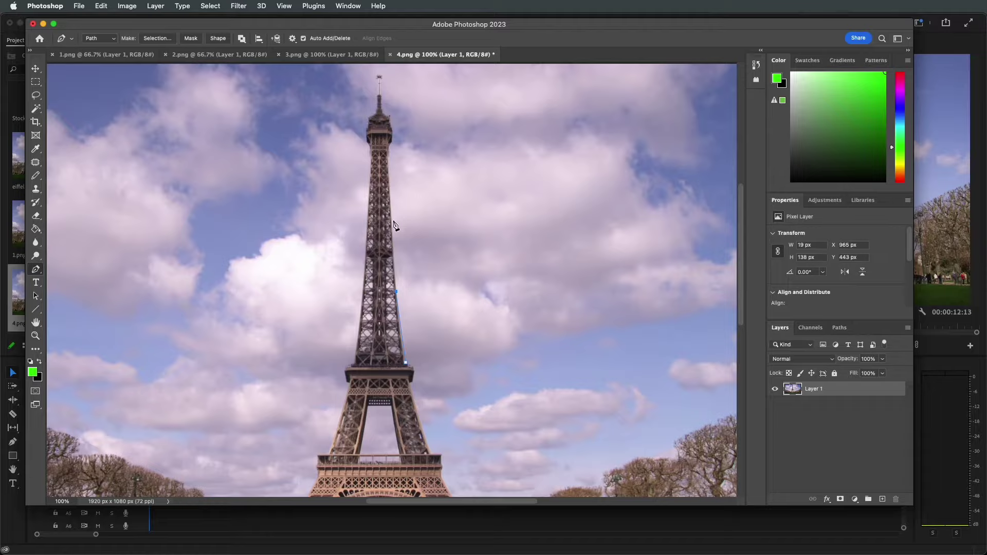
{"action": "left_click", "coordinate": [392, 220]}
{"action": "left_click", "coordinate": [390, 150]}
{"action": "left_click", "coordinate": [392, 142]}
{"action": "left_click", "coordinate": [393, 132]}
{"action": "left_click", "coordinate": [381, 81]}
{"action": "left_click", "coordinate": [380, 77]}
{"action": "left_click_drag", "start_coordinate": [378, 78], "coordinate": [367, 160]}
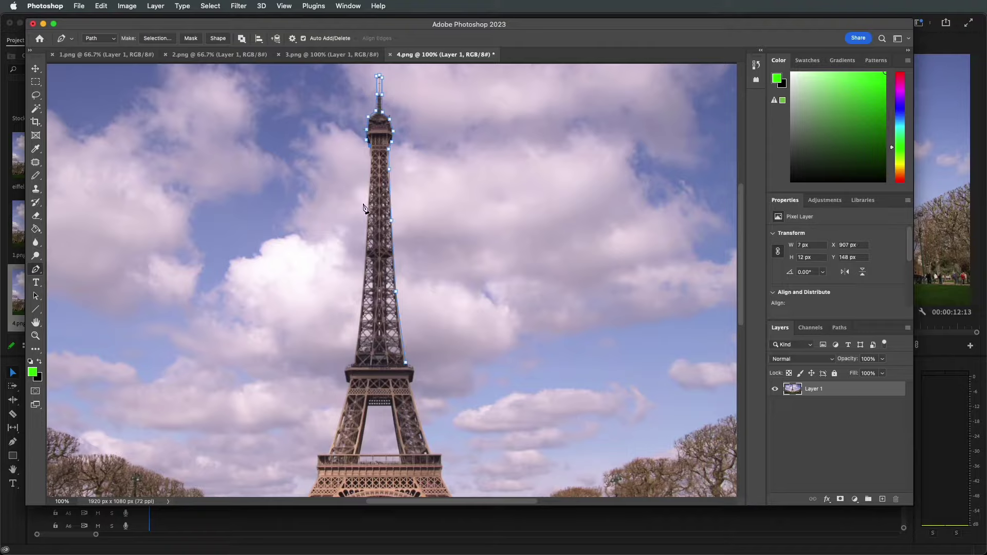
Trace down the tower's left edge and close the outline at the start point.
{"action": "left_click", "coordinate": [366, 252]}
{"action": "left_click", "coordinate": [359, 325]}
{"action": "left_click", "coordinate": [358, 346]}
{"action": "left_click", "coordinate": [354, 364]}
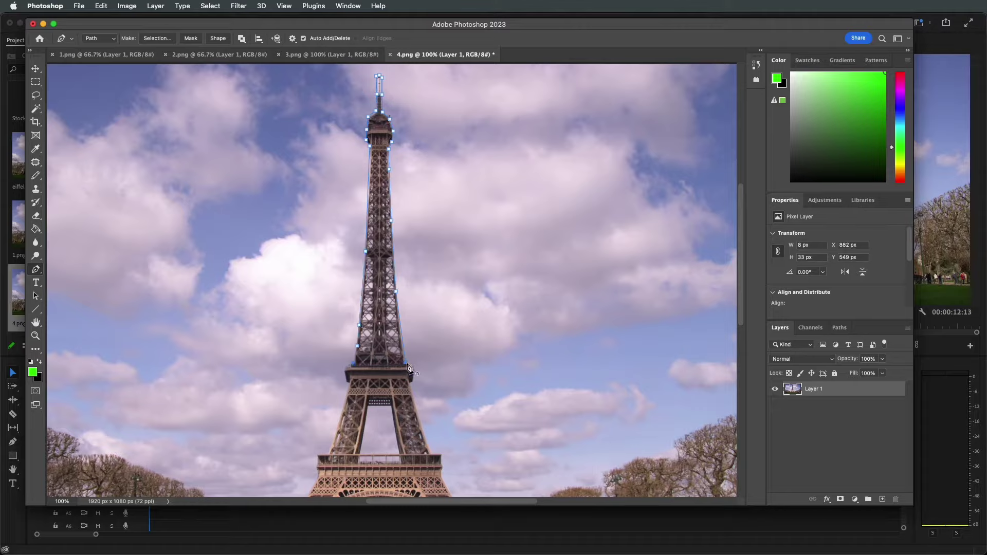
{"action": "left_click", "coordinate": [408, 366]}
Select the outline, invert, erase the sky, save 4.png and return to Premiere.
{"action": "key", "text": "super+Return"}
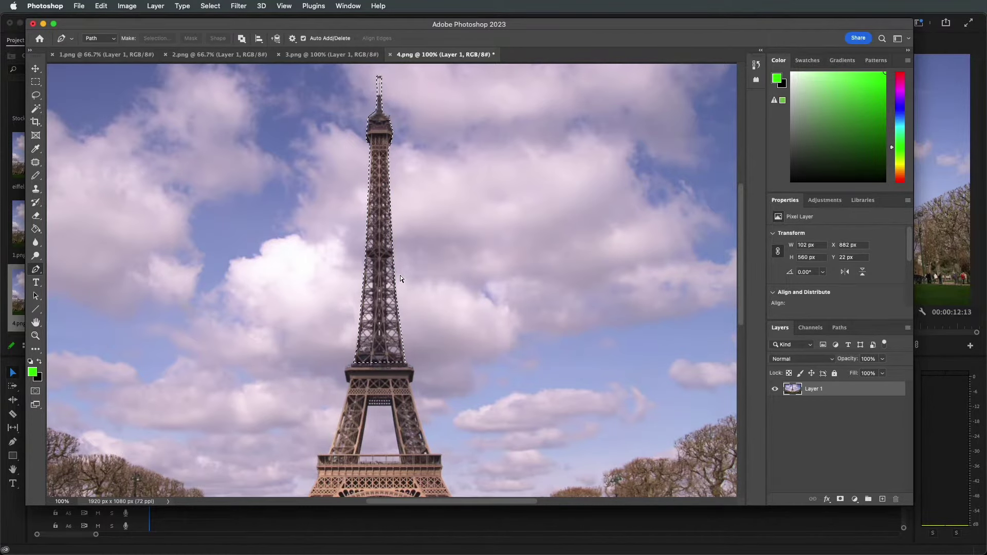
{"action": "key", "text": "shift+super+i"}
{"action": "key", "text": "BackSpace"}
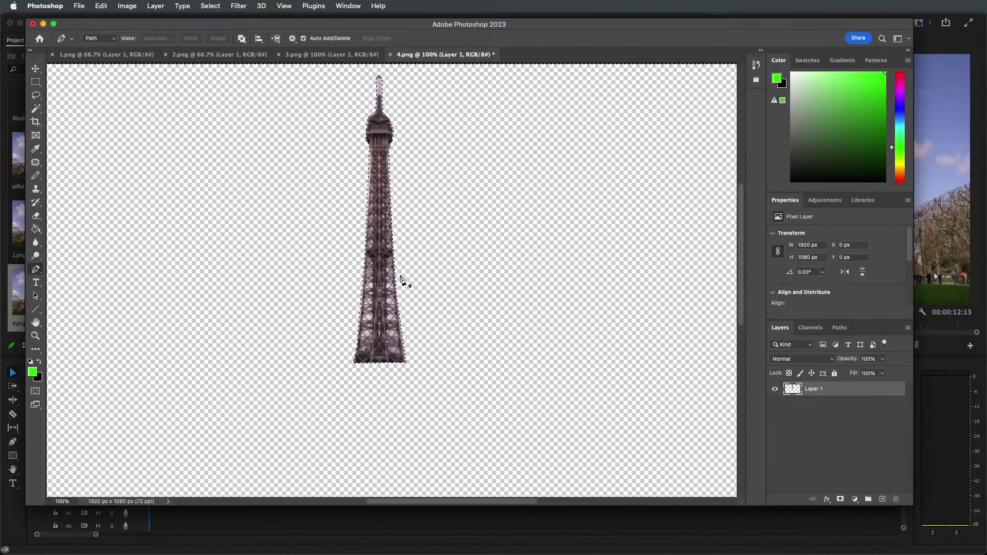
{"action": "key", "text": "super+s"}
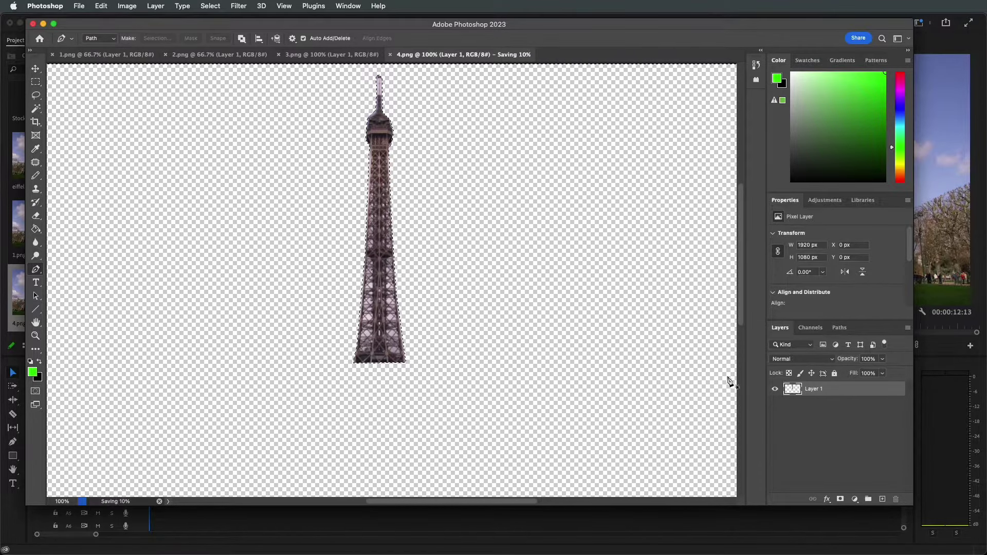
{"action": "left_click", "coordinate": [947, 426]}
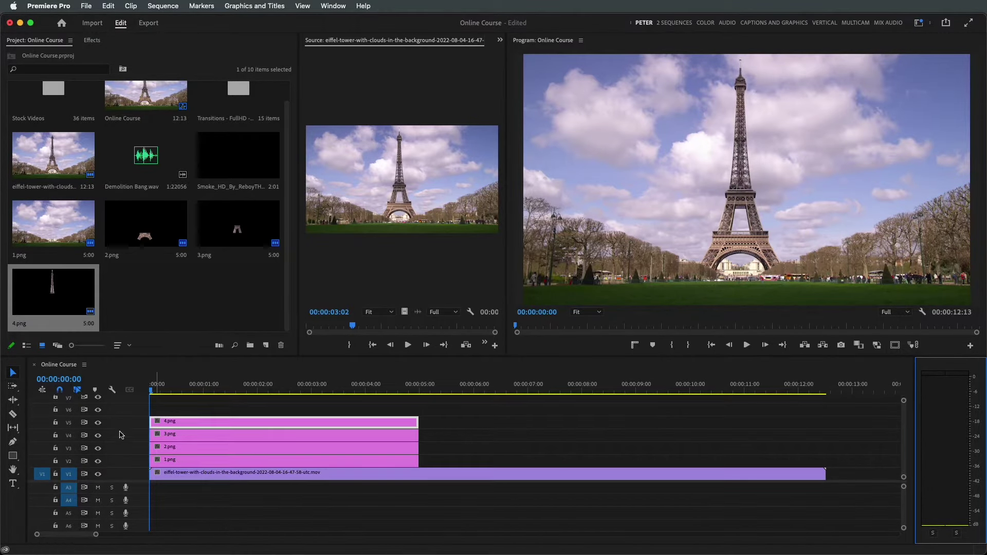
Toggle the 4.png, 3.png and 2.png tracks on and off to check each cutout, then select 2.png.
{"action": "left_click", "coordinate": [100, 424]}
{"action": "left_click", "coordinate": [99, 424]}
{"action": "left_click", "coordinate": [99, 424]}
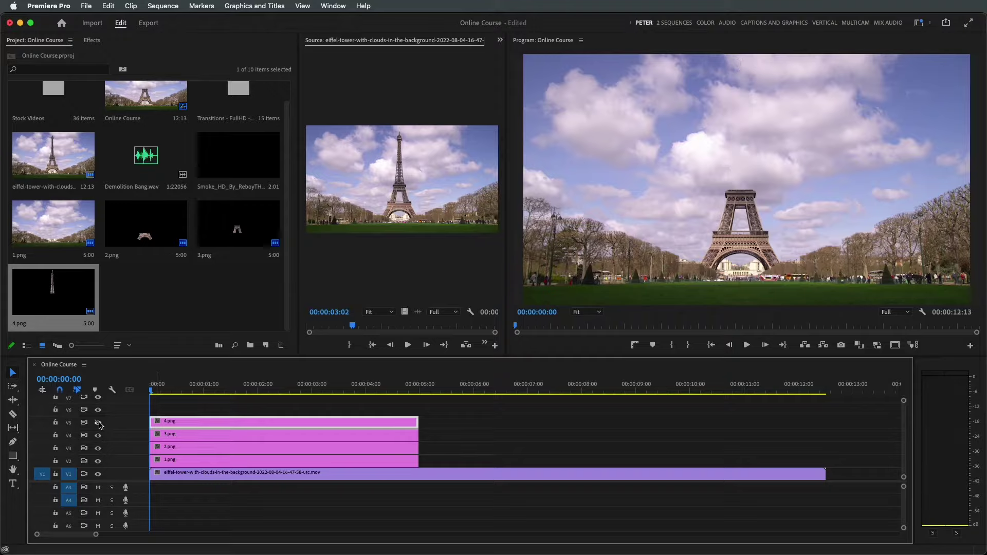
{"action": "left_click", "coordinate": [100, 424]}
{"action": "left_click", "coordinate": [99, 424]}
{"action": "left_click", "coordinate": [99, 424]}
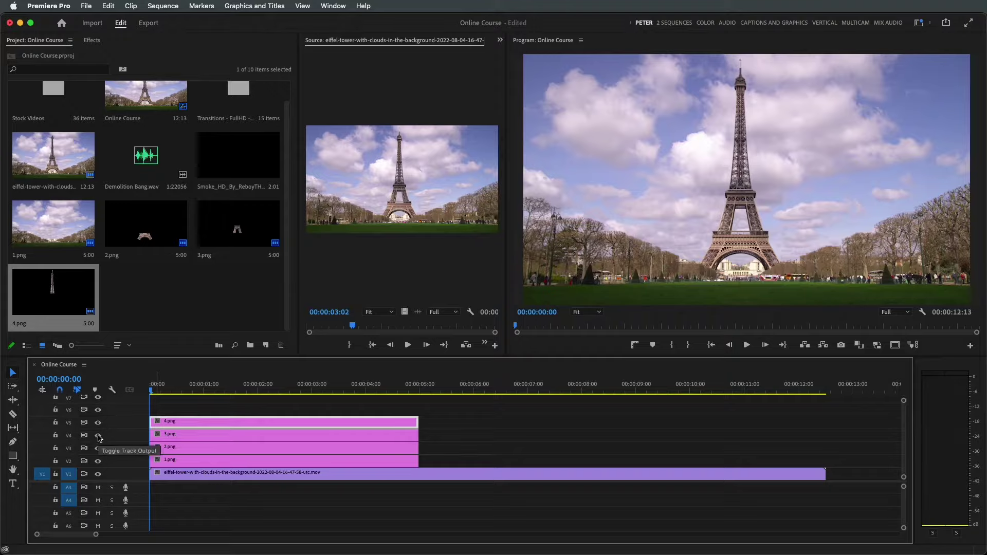
{"action": "left_click", "coordinate": [98, 436]}
{"action": "left_click", "coordinate": [98, 436]}
{"action": "left_click", "coordinate": [99, 436]}
{"action": "left_click", "coordinate": [98, 436]}
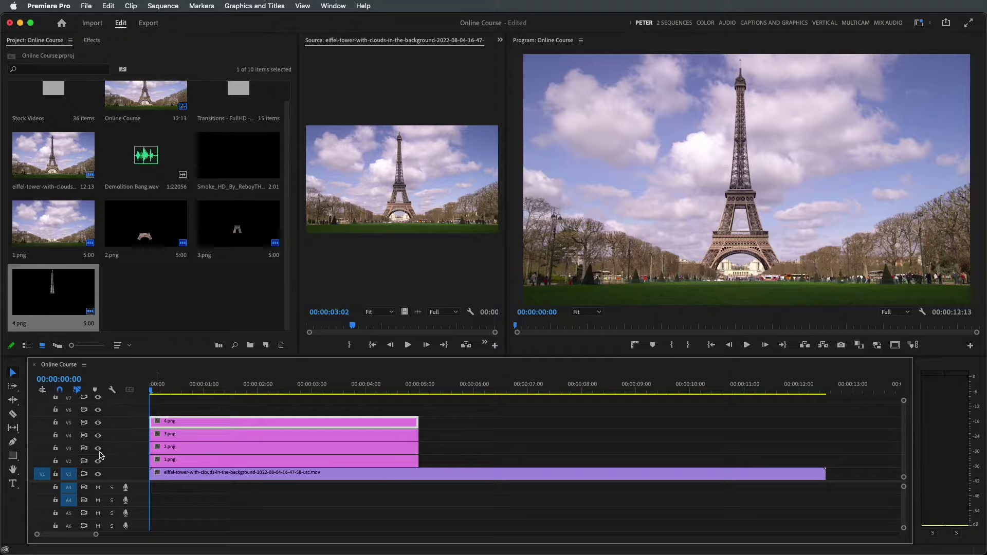
{"action": "left_click", "coordinate": [98, 449]}
{"action": "left_click", "coordinate": [99, 448]}
{"action": "left_click", "coordinate": [98, 449]}
{"action": "left_click", "coordinate": [98, 448]}
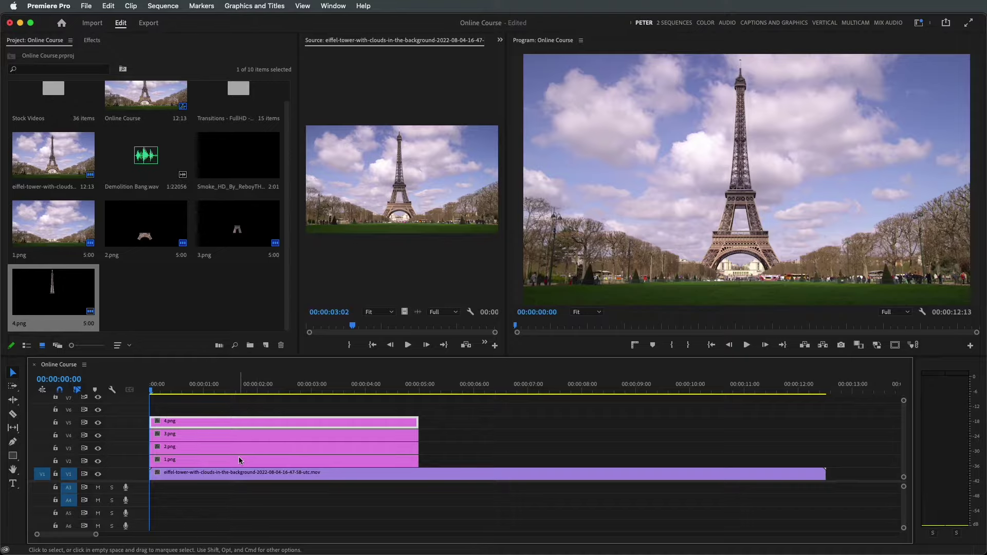
{"action": "left_click", "coordinate": [173, 447]}
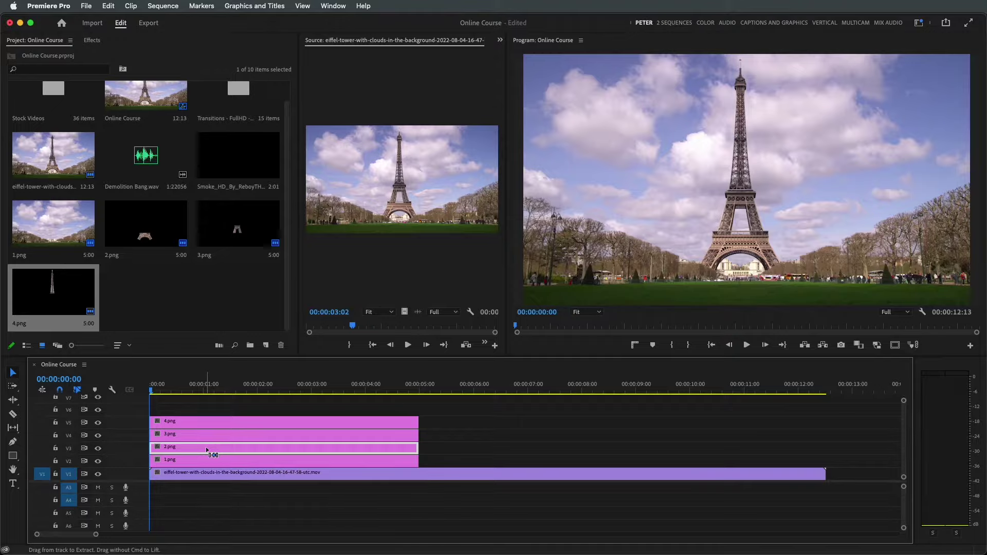
Nudge 2.png three frames later, then 3.png and 4.png progressively further right.
{"action": "key", "text": "shift+super+Right"}
{"action": "key", "text": "shift+super+Right"}
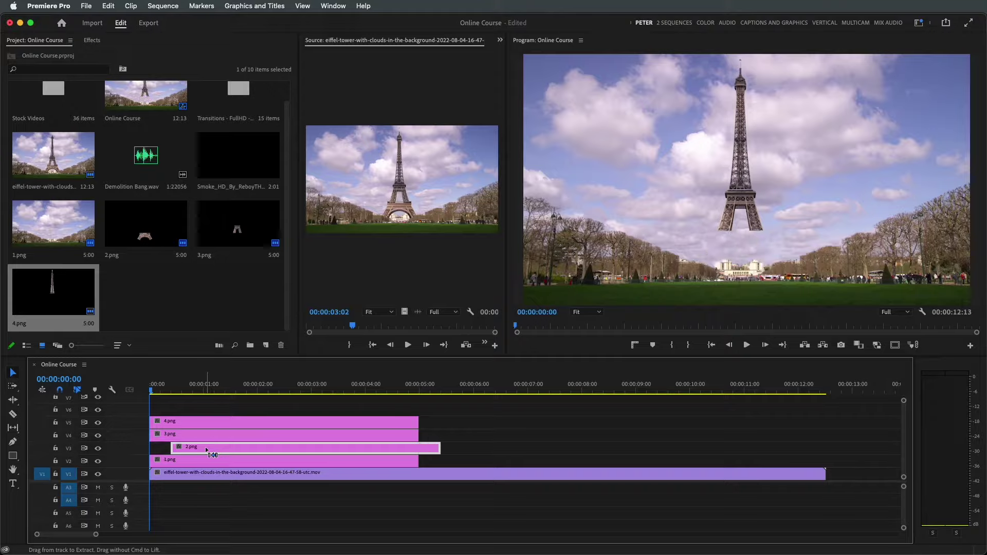
{"action": "key", "text": "shift+super+Right"}
{"action": "left_click", "coordinate": [201, 435]}
{"action": "key", "text": "shift+super+Right"}
{"action": "key", "text": "shift+super+Right"}
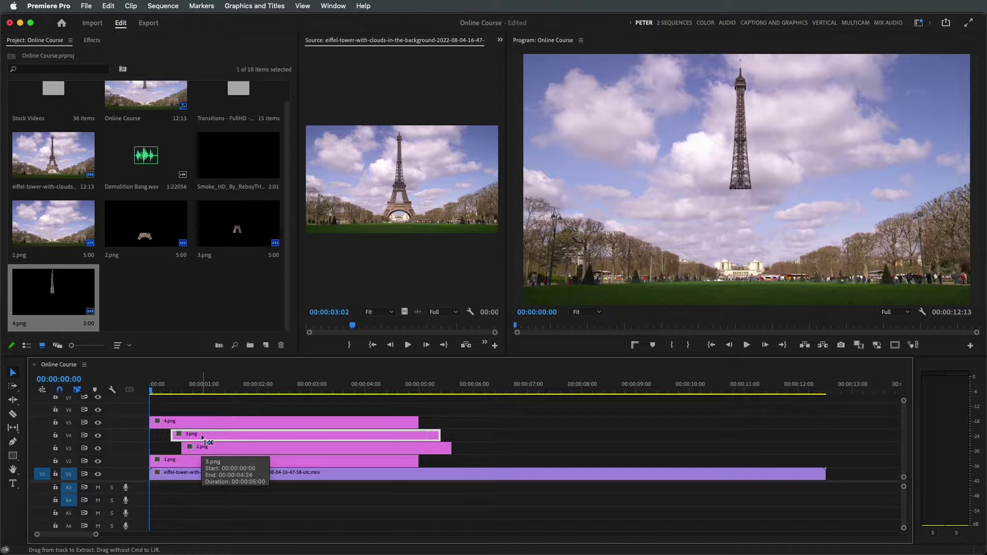
{"action": "key", "text": "shift+super+Right"}
{"action": "key", "text": "shift+super+Right"}
{"action": "key", "text": "shift+super+Right"}
{"action": "key", "text": "shift+super+Right"}
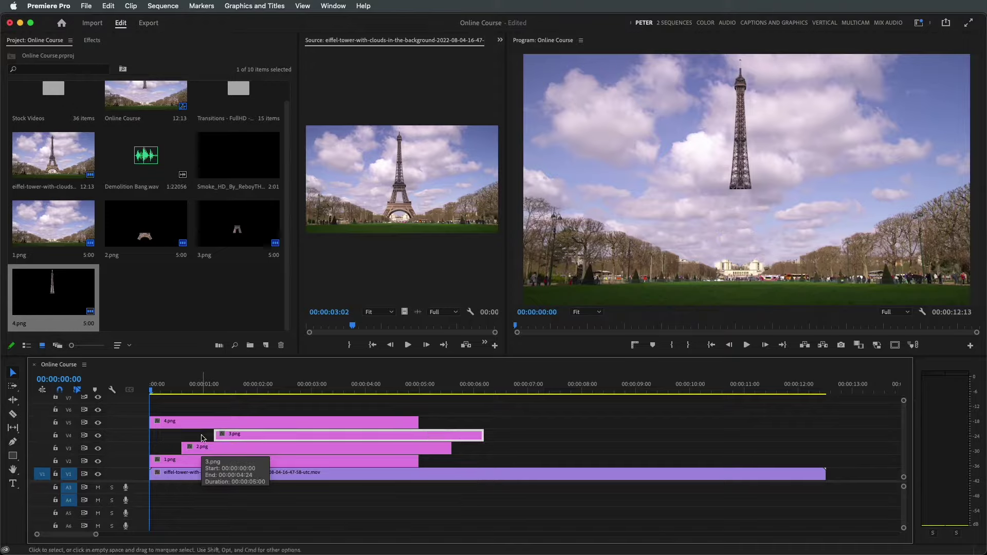
{"action": "left_click", "coordinate": [205, 422]}
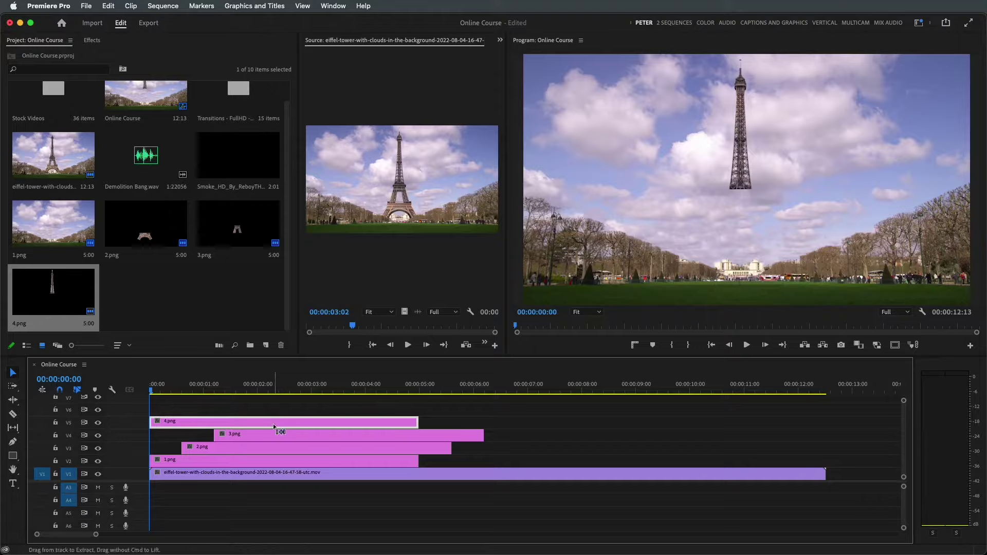
{"action": "key", "text": "shift+super+Right"}
{"action": "key", "text": "shift+super+Right"}
{"action": "key", "text": "shift+super+Right"}
{"action": "key", "text": "shift+super+Right"}
{"action": "key", "text": "shift+super+Right"}
{"action": "key", "text": "shift+super+Right"}
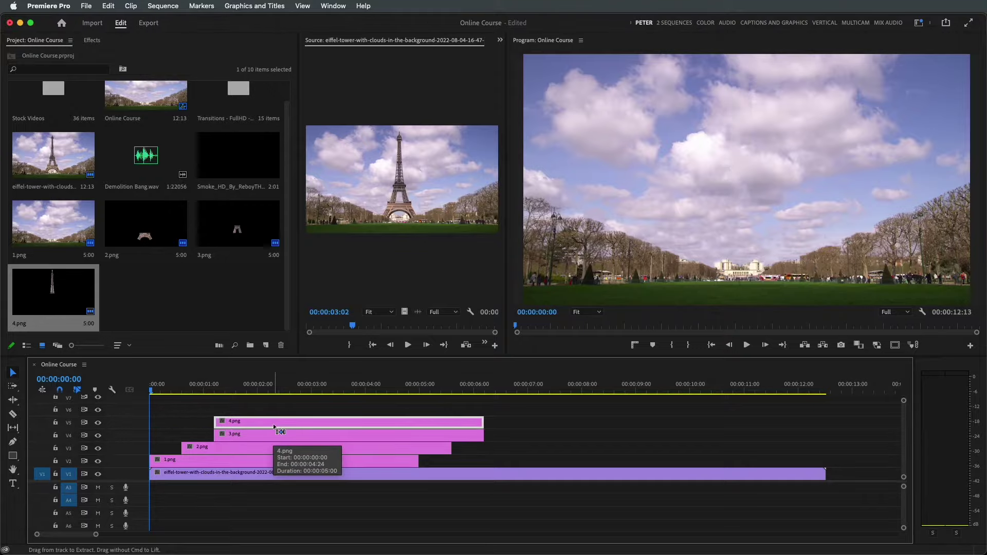
{"action": "key", "text": "shift+super+Right"}
{"action": "key", "text": "shift+super+Right"}
{"action": "key", "text": "shift+super+Right"}
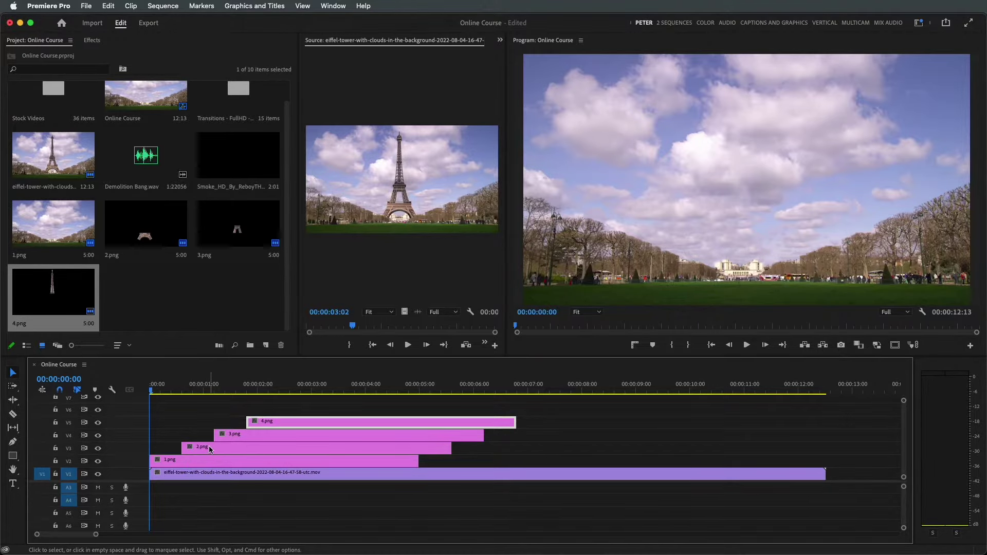
Adjust 2.png's position on its track, select 1.png and scrub the opening frames.
{"action": "left_click", "coordinate": [198, 450]}
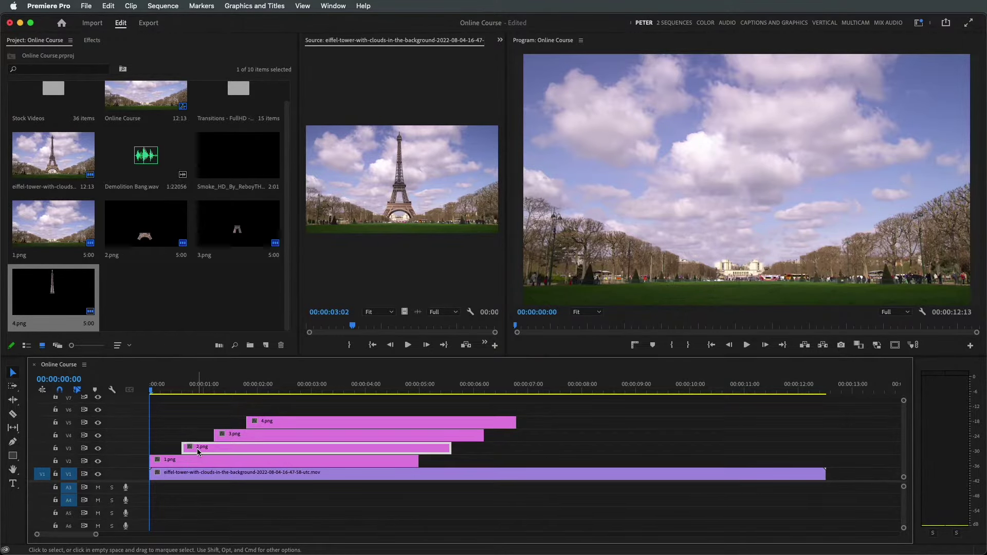
{"action": "left_click_drag", "start_coordinate": [198, 450], "coordinate": [203, 453]}
{"action": "left_click", "coordinate": [213, 463]}
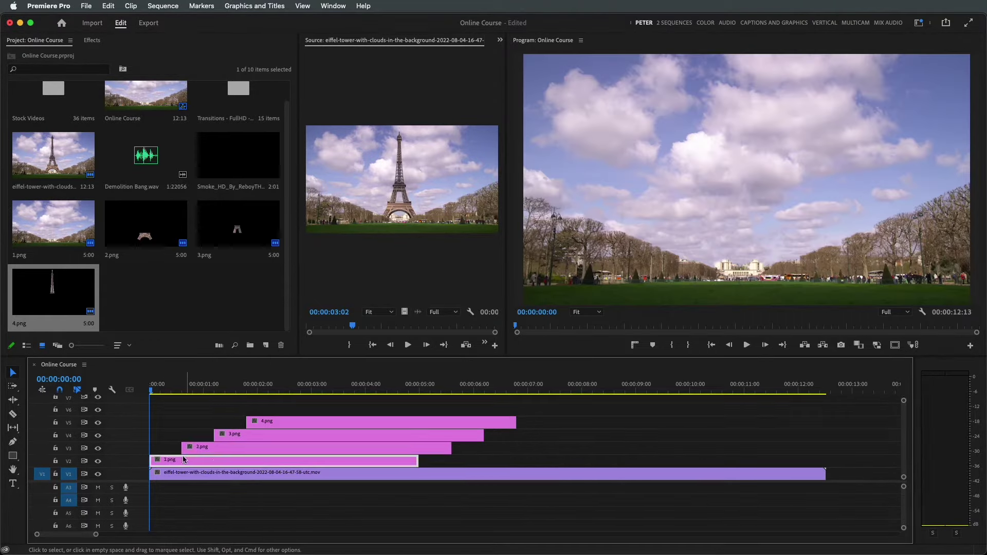
{"action": "left_click", "coordinate": [157, 391]}
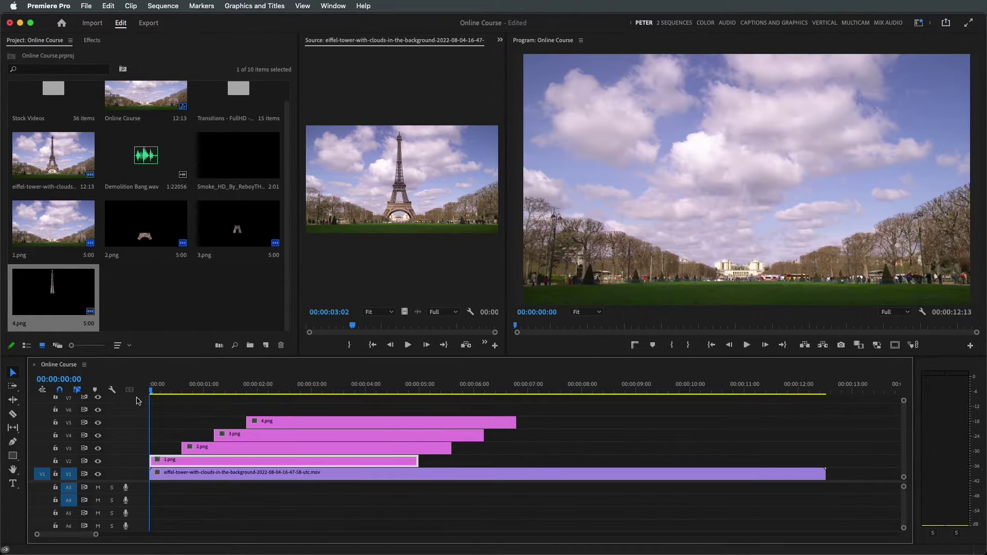
{"action": "mouse_move", "coordinate": [158, 391]}
{"action": "left_mouse_down"}
{"action": "mouse_move", "coordinate": [166, 407]}
{"action": "mouse_move", "coordinate": [144, 409]}
{"action": "left_mouse_up"}
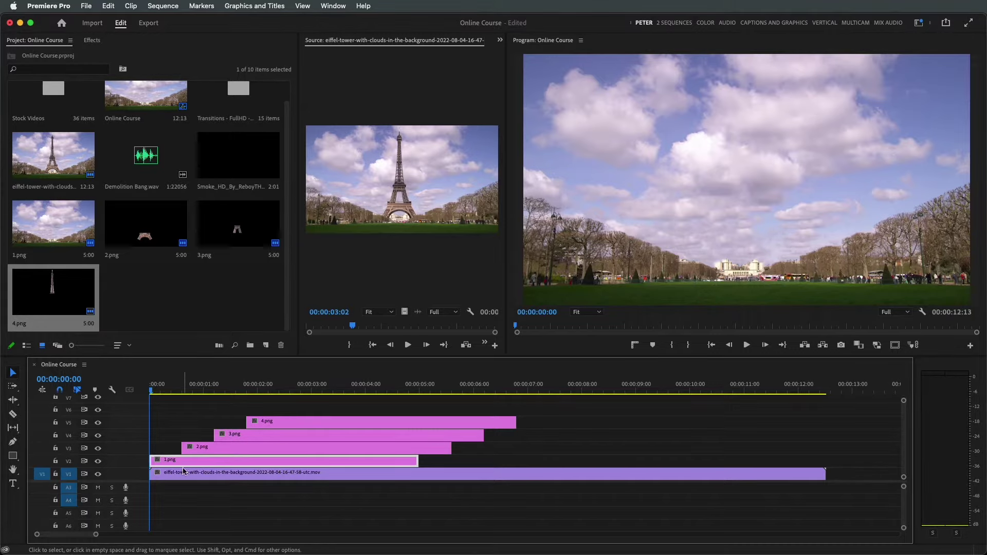
Hide track V2 with 1.png and scrub back toward the sequence start.
{"action": "left_click", "coordinate": [97, 461]}
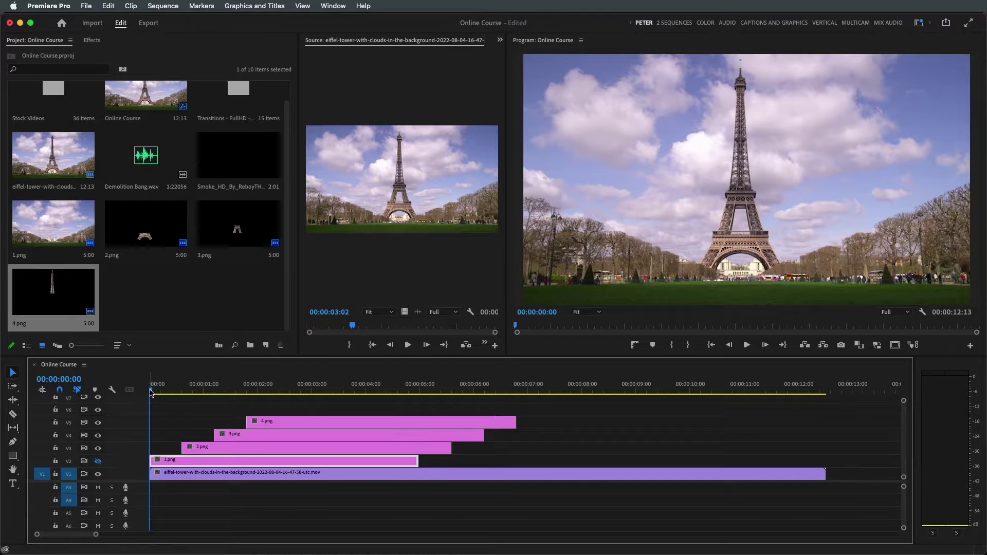
{"action": "left_click_drag", "start_coordinate": [172, 392], "coordinate": [149, 392]}
Close the Source monitor and start a pen opacity mask on 1.png up the tower's right side to the tip.
{"action": "left_click", "coordinate": [500, 40]}
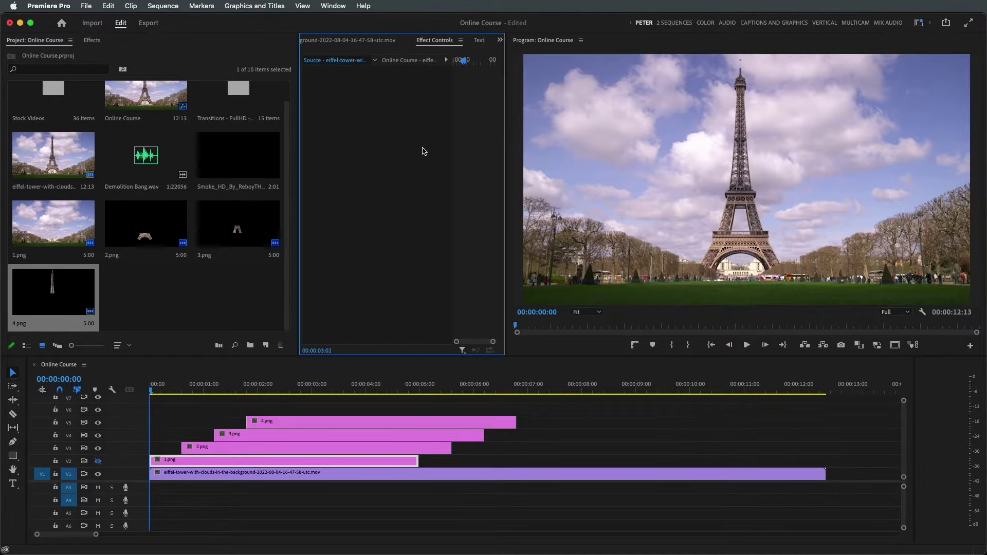
{"action": "left_click", "coordinate": [168, 460]}
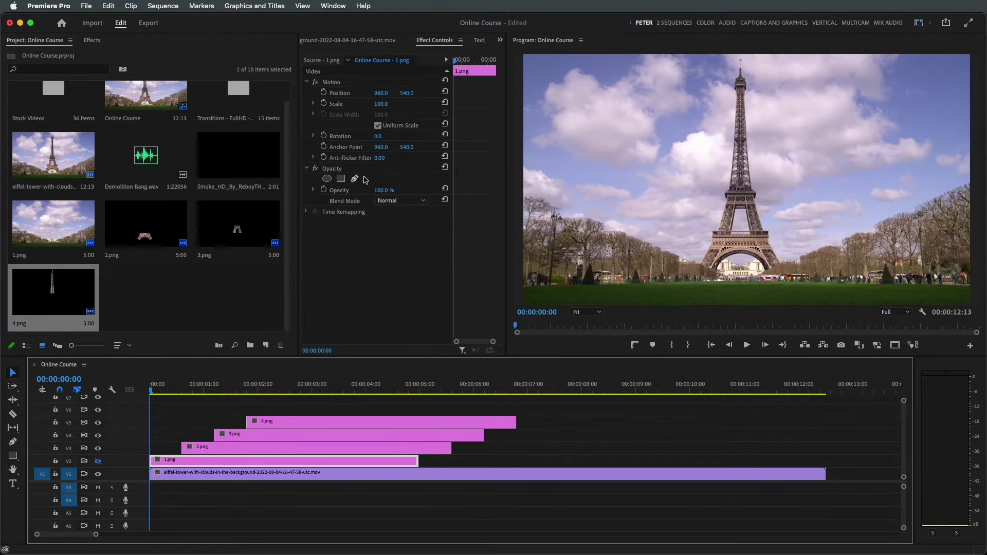
{"action": "left_click", "coordinate": [354, 179]}
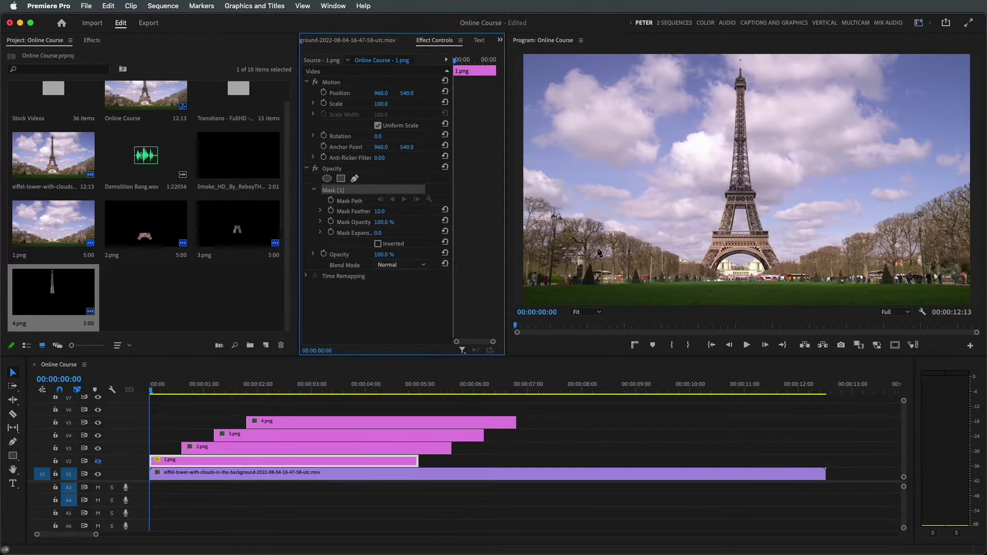
{"action": "left_click", "coordinate": [779, 263]}
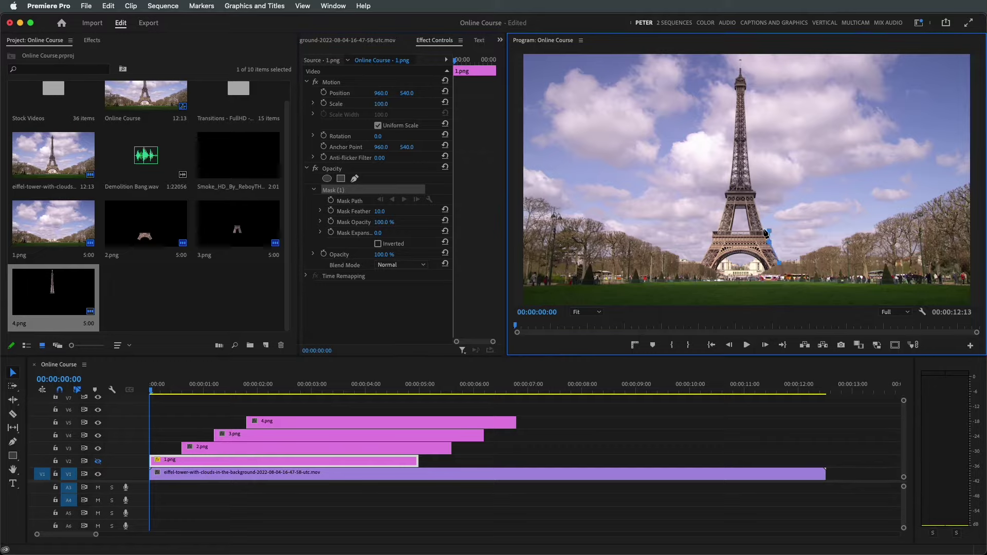
{"action": "left_click", "coordinate": [756, 197]}
{"action": "left_click", "coordinate": [752, 181]}
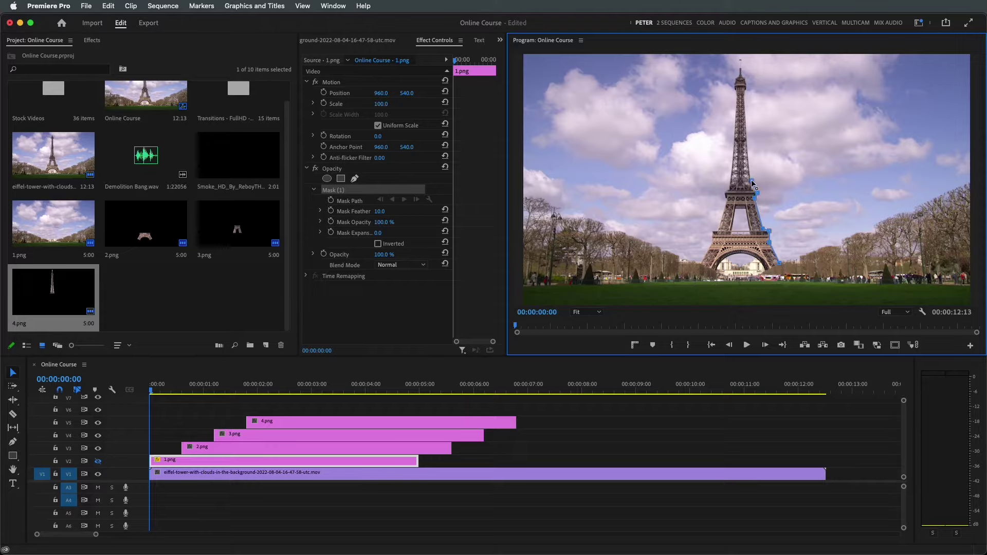
{"action": "left_click", "coordinate": [747, 117]}
{"action": "left_click", "coordinate": [746, 92]}
{"action": "left_click", "coordinate": [742, 75]}
{"action": "left_click", "coordinate": [741, 58]}
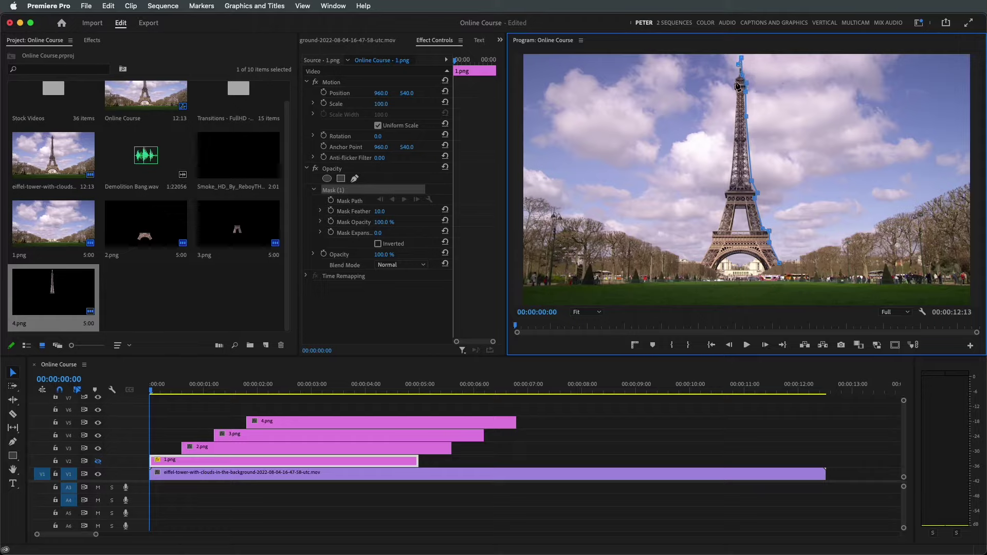
Trace the mask down the left side and across the arch, close it, and re-enable V2.
{"action": "left_click", "coordinate": [736, 81]}
{"action": "left_click", "coordinate": [737, 94]}
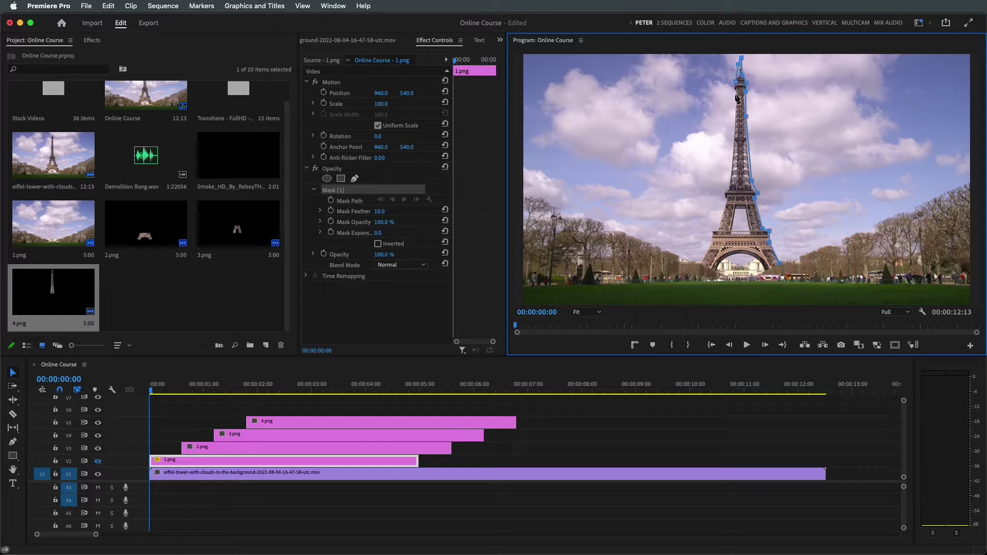
{"action": "left_click", "coordinate": [731, 165]}
{"action": "left_click", "coordinate": [729, 185]}
{"action": "left_click", "coordinate": [719, 228]}
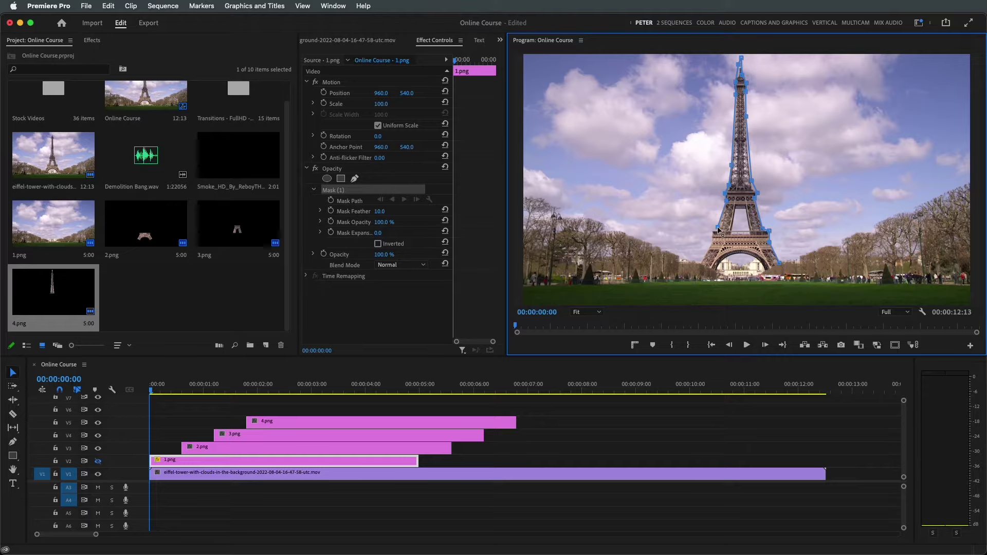
{"action": "left_click", "coordinate": [703, 262]}
{"action": "left_click", "coordinate": [714, 270]}
{"action": "left_click", "coordinate": [725, 258]}
{"action": "left_click", "coordinate": [739, 253]}
{"action": "left_click", "coordinate": [760, 263]}
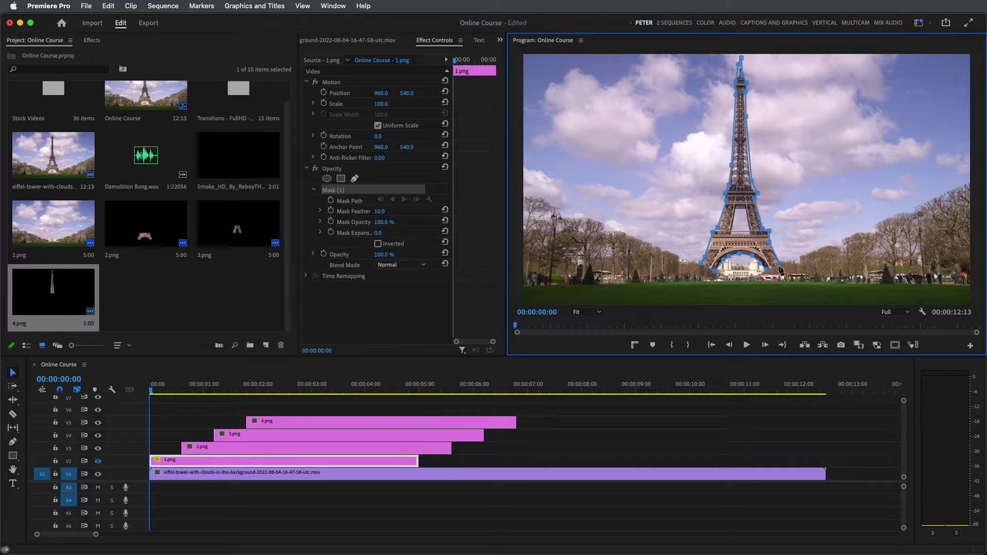
{"action": "left_click_drag", "start_coordinate": [781, 269], "coordinate": [786, 276]}
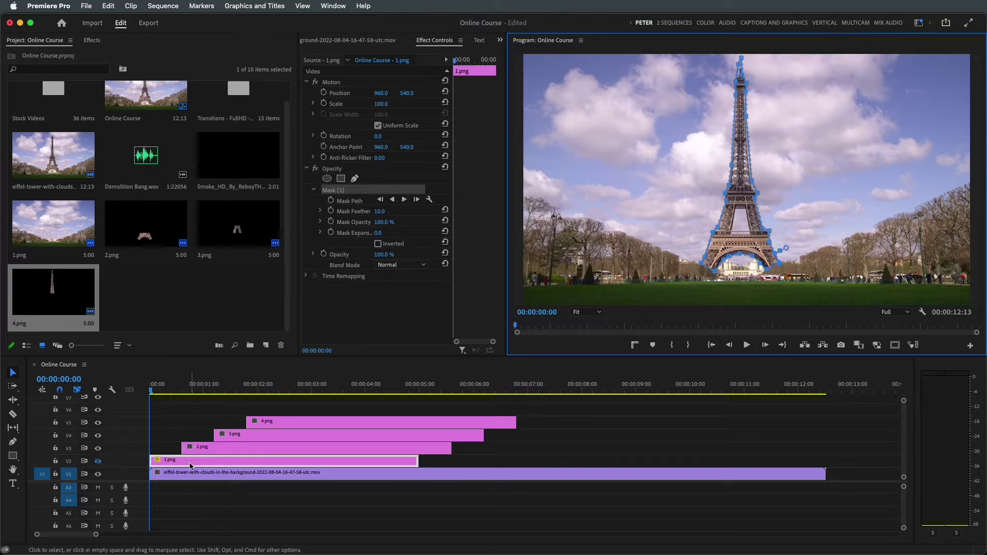
{"action": "left_click", "coordinate": [98, 462]}
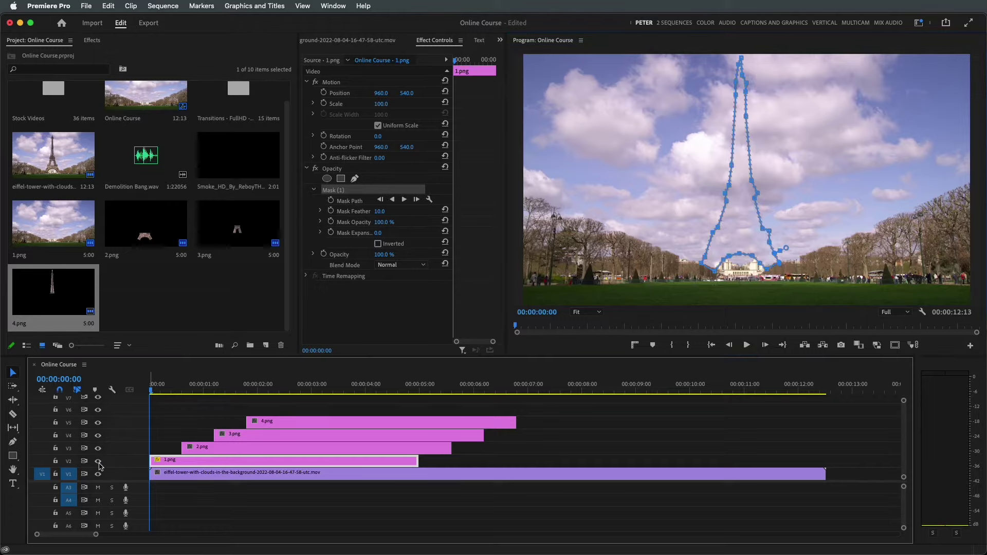
{"action": "left_click", "coordinate": [243, 497]}
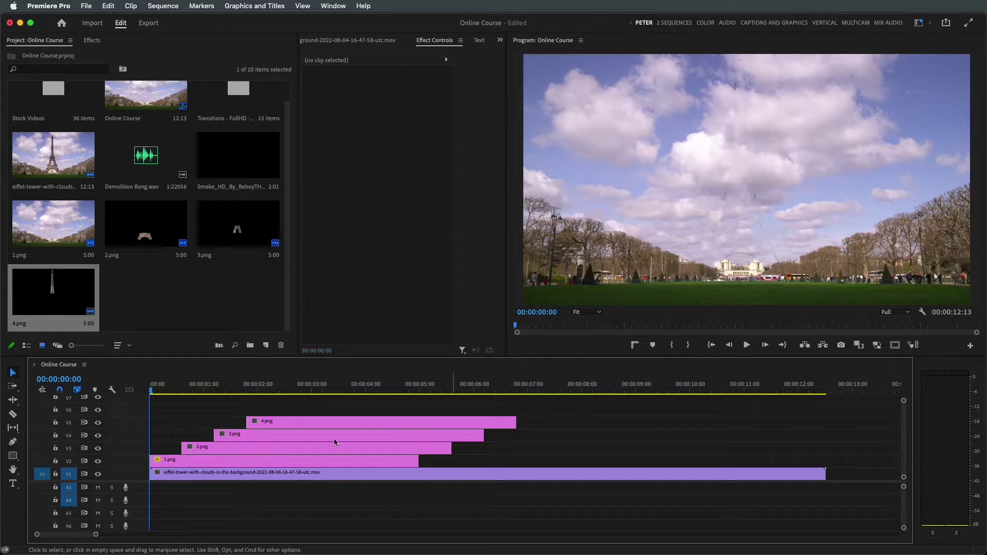
Give 1.png's mask feather 23 and expansion 35, then scrub to about 00:00:00:15.
{"action": "left_click", "coordinate": [188, 460]}
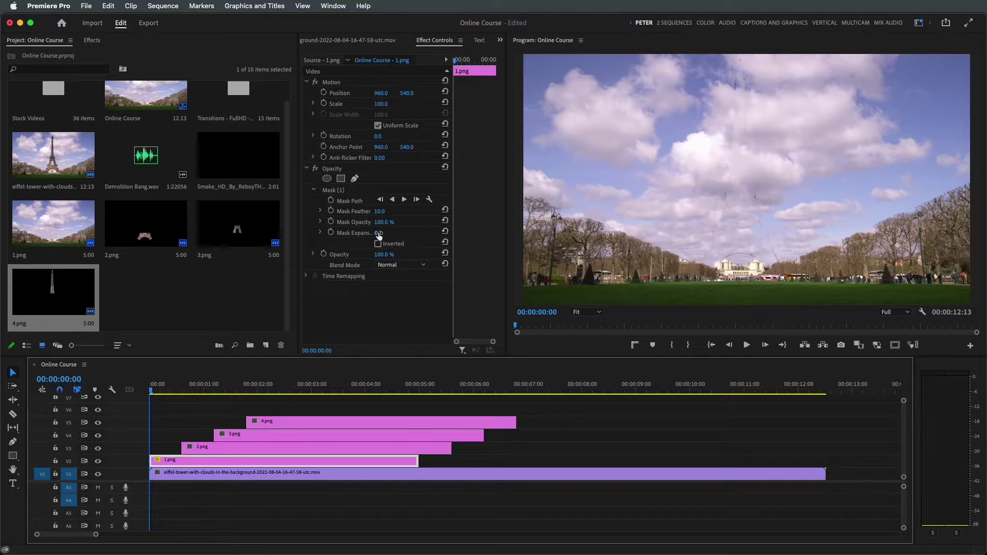
{"action": "left_click", "coordinate": [377, 233]}
{"action": "left_click_drag", "start_coordinate": [377, 232], "coordinate": [388, 233]}
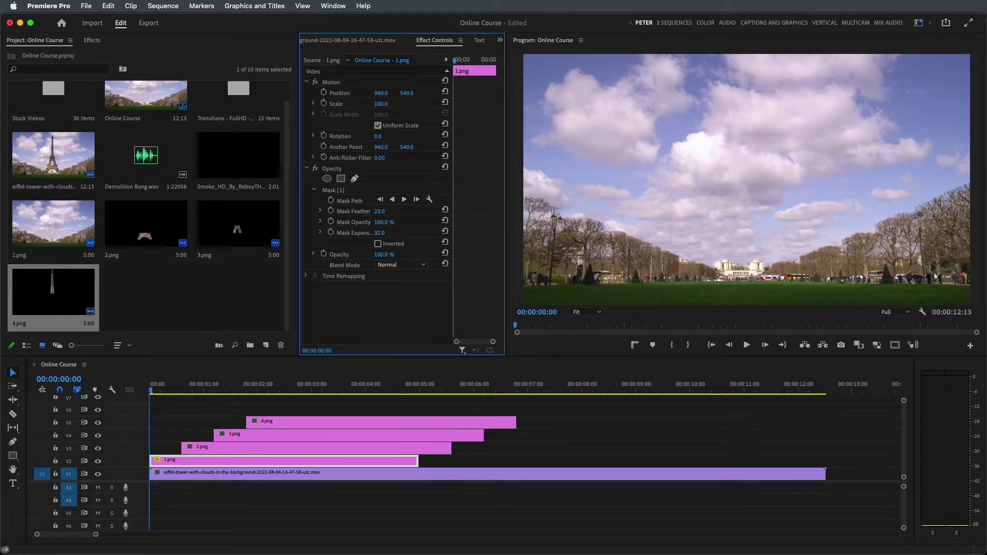
{"action": "left_click_drag", "start_coordinate": [379, 233], "coordinate": [398, 233]}
{"action": "left_click_drag", "start_coordinate": [157, 391], "coordinate": [168, 390]}
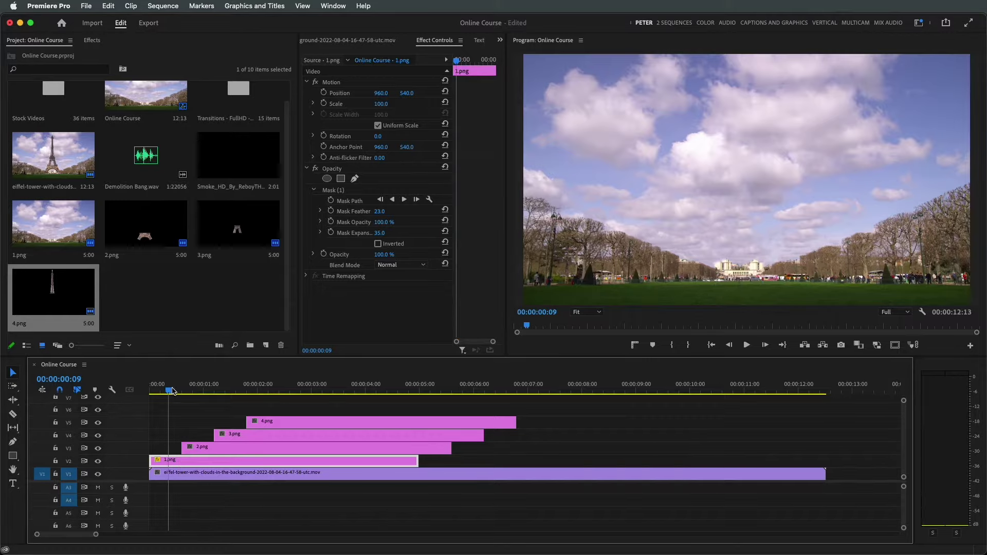
{"action": "left_click_drag", "start_coordinate": [172, 391], "coordinate": [184, 392]}
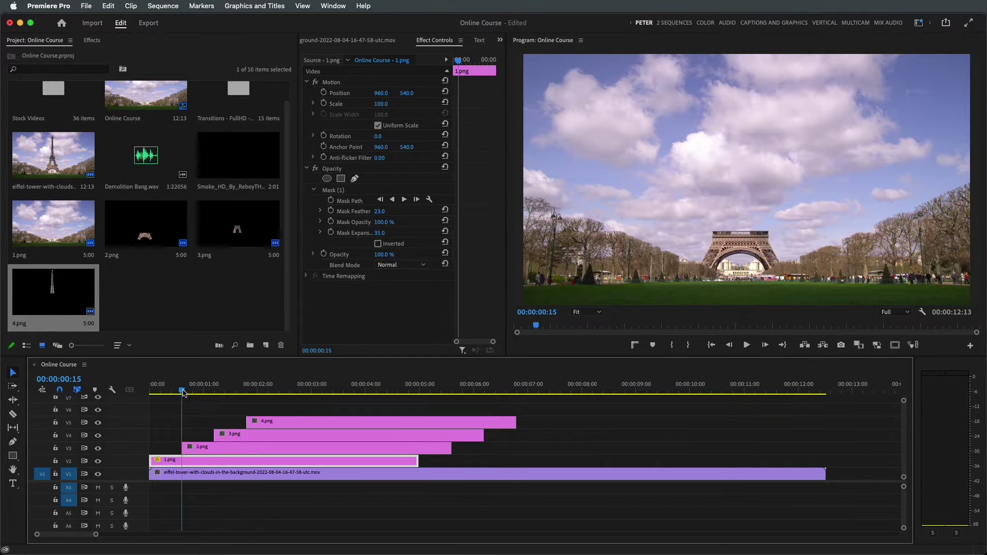
Search Effects for Transform and drop Distort > Transform onto the 2.png and 3.png clips.
{"action": "left_click", "coordinate": [210, 451]}
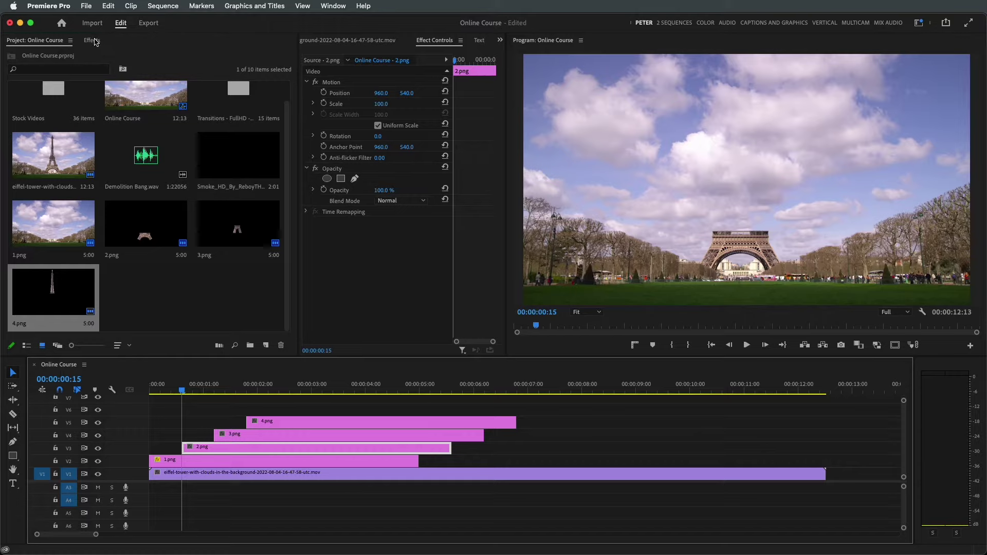
{"action": "left_click", "coordinate": [92, 40]}
{"action": "left_click", "coordinate": [52, 54]}
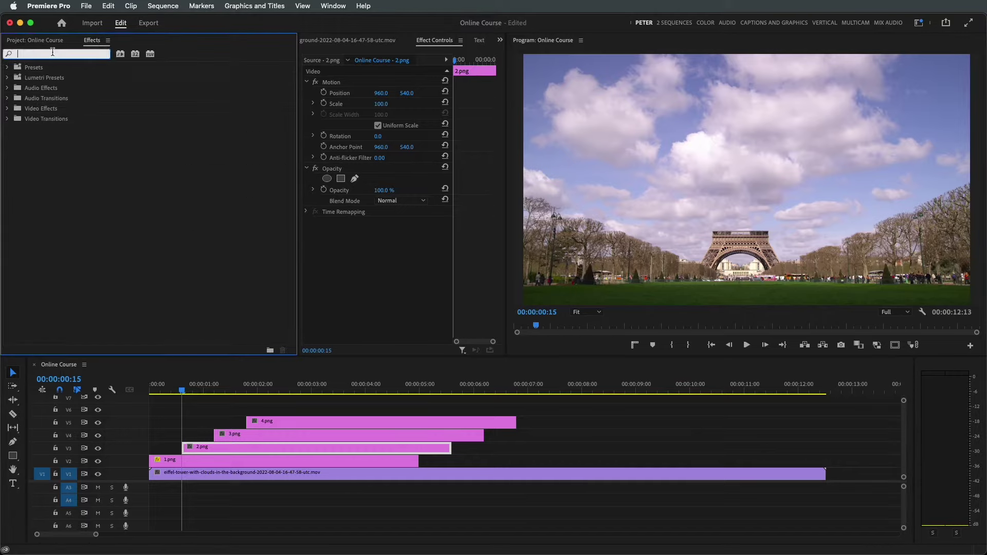
{"action": "type", "text": "trans"}
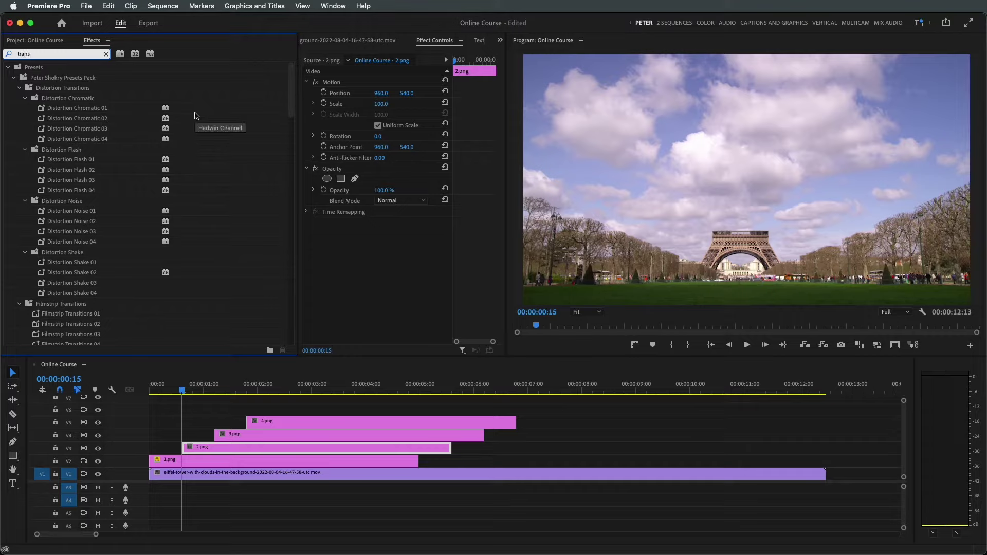
{"action": "type", "text": "f"}
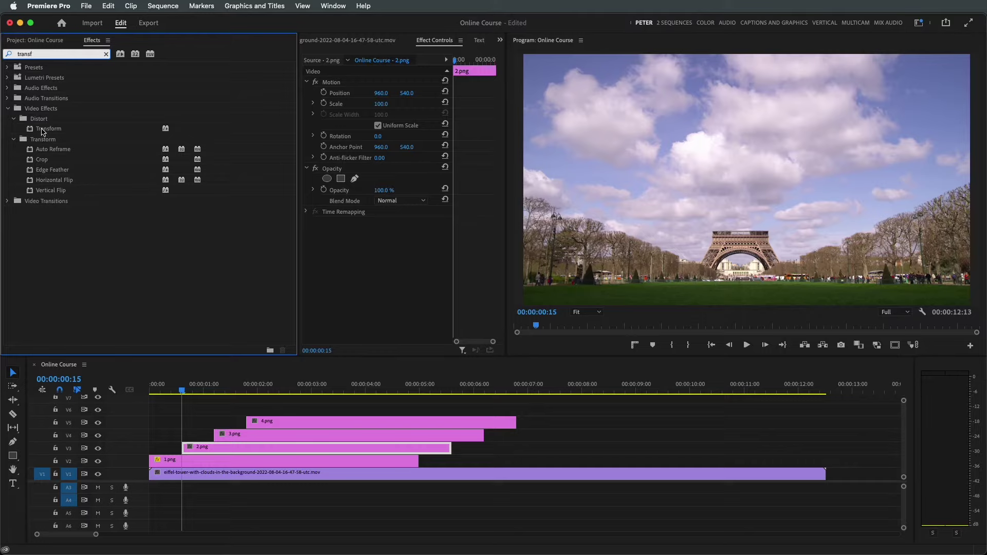
{"action": "left_click", "coordinate": [33, 132]}
{"action": "left_click_drag", "start_coordinate": [44, 136], "coordinate": [190, 448]}
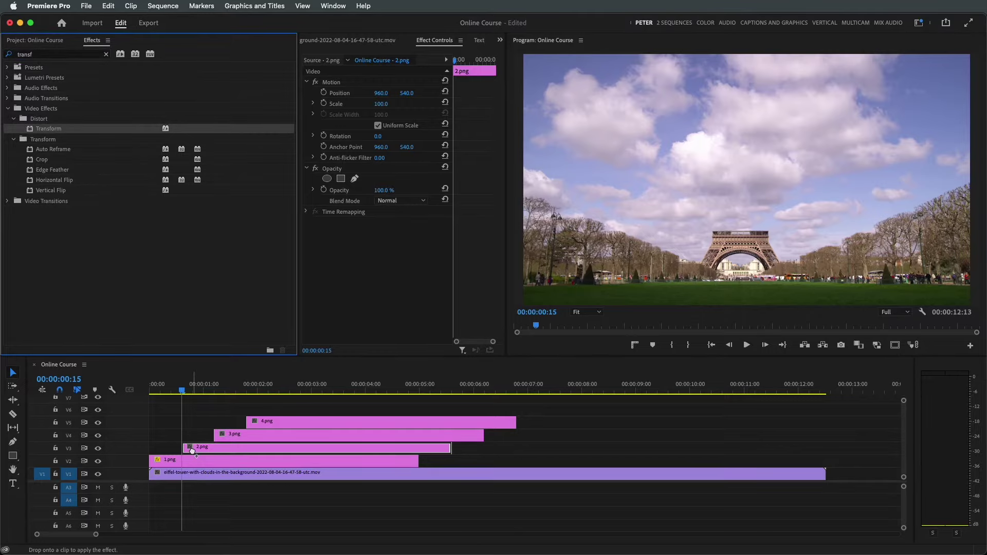
{"action": "left_click_drag", "start_coordinate": [36, 130], "coordinate": [249, 435]}
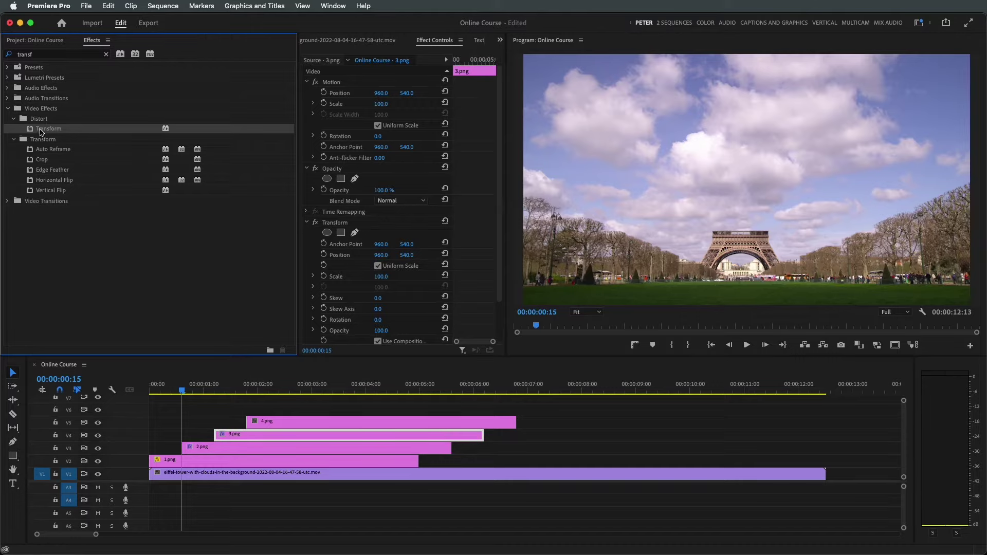
{"action": "left_click", "coordinate": [233, 448]}
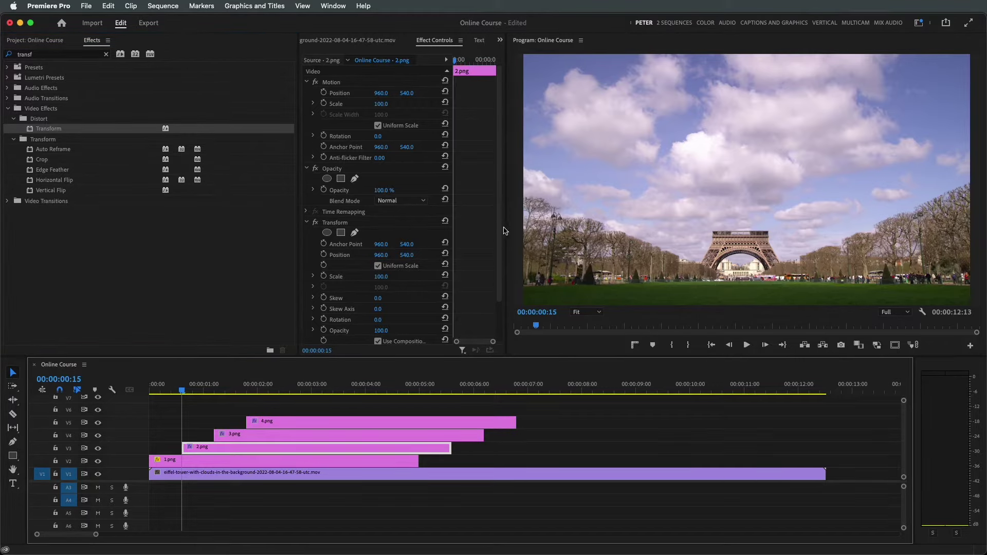
Set 2.png's shutter angle to 300, keyframe Position at 00:00:01:05, and push it down at 00:00:00:16.
{"action": "left_click_drag", "start_coordinate": [499, 230], "coordinate": [499, 267]}
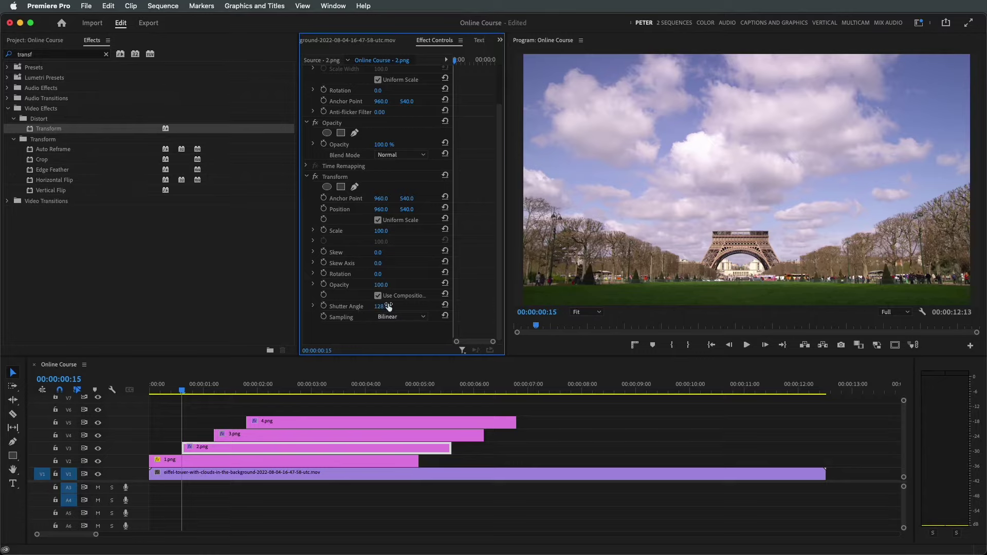
{"action": "left_click", "coordinate": [389, 307]}
{"action": "type", "text": "300"}
{"action": "key", "text": "Return"}
{"action": "left_click_drag", "start_coordinate": [184, 393], "coordinate": [212, 396]}
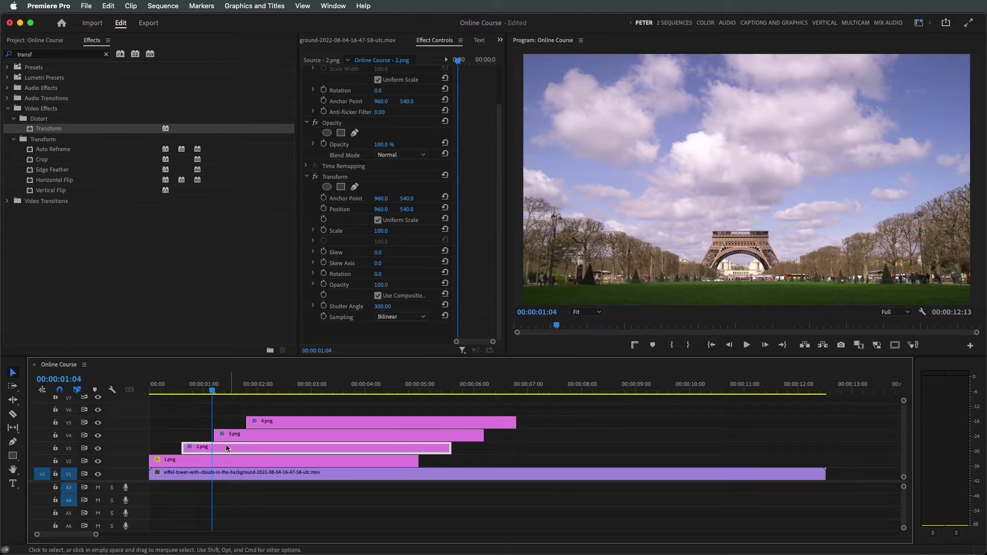
{"action": "left_click_drag", "start_coordinate": [212, 392], "coordinate": [214, 392]}
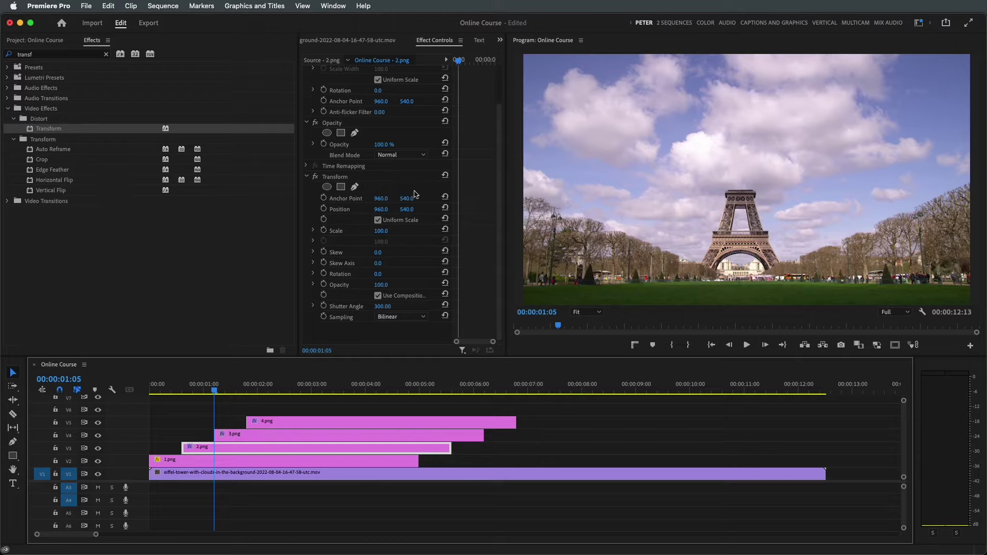
{"action": "left_click", "coordinate": [325, 210]}
{"action": "left_click_drag", "start_coordinate": [215, 393], "coordinate": [184, 399]}
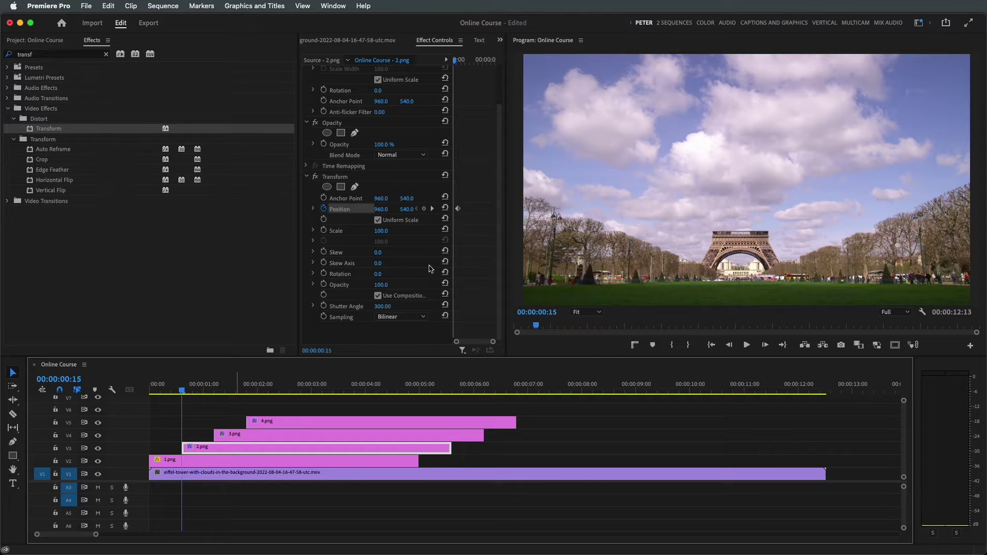
{"action": "left_click_drag", "start_coordinate": [416, 209], "coordinate": [536, 210]}
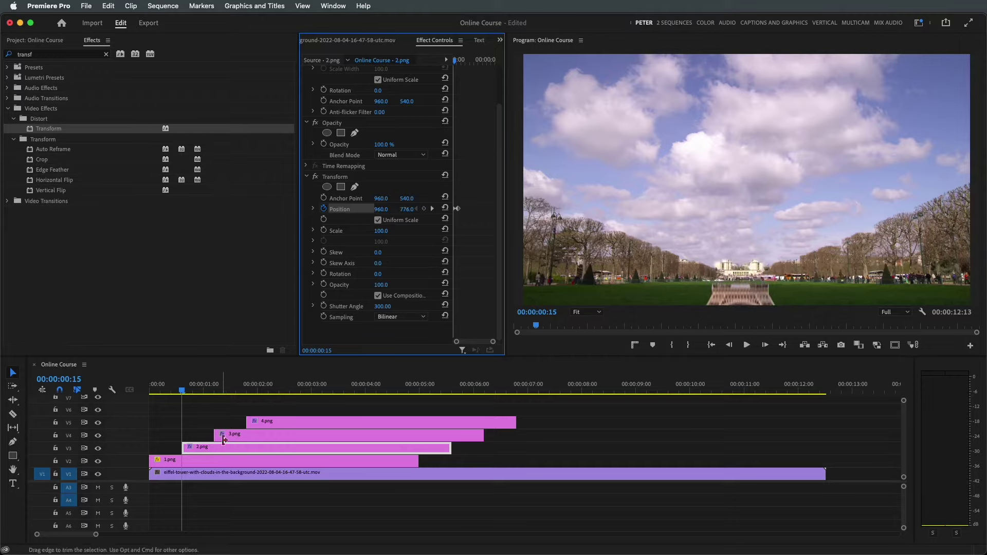
Give 3.png shutter angle 300 and Position keyframes rising from 742 at 00:00:01:06 to 540 at 00:00:01:20.
{"action": "left_click", "coordinate": [211, 391]}
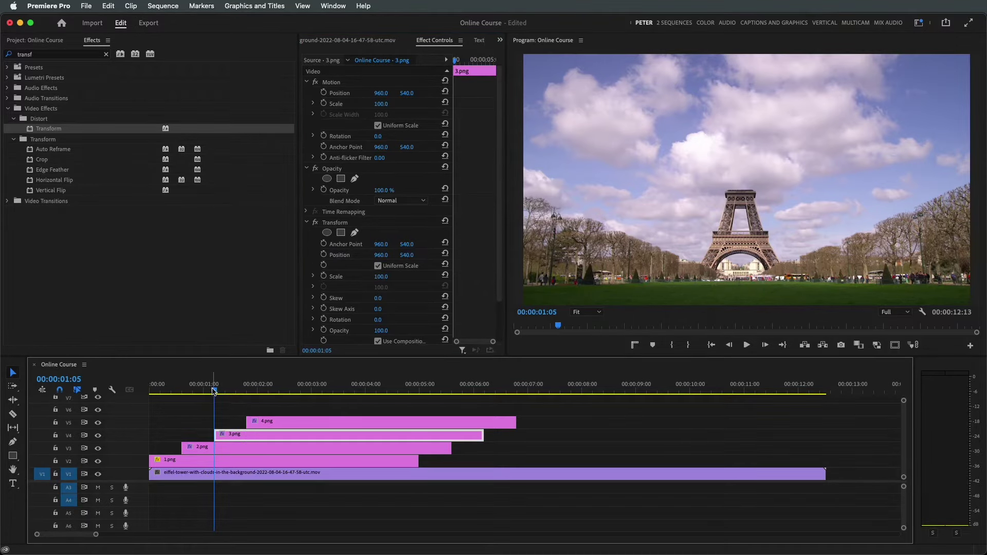
{"action": "left_click_drag", "start_coordinate": [214, 391], "coordinate": [247, 391]}
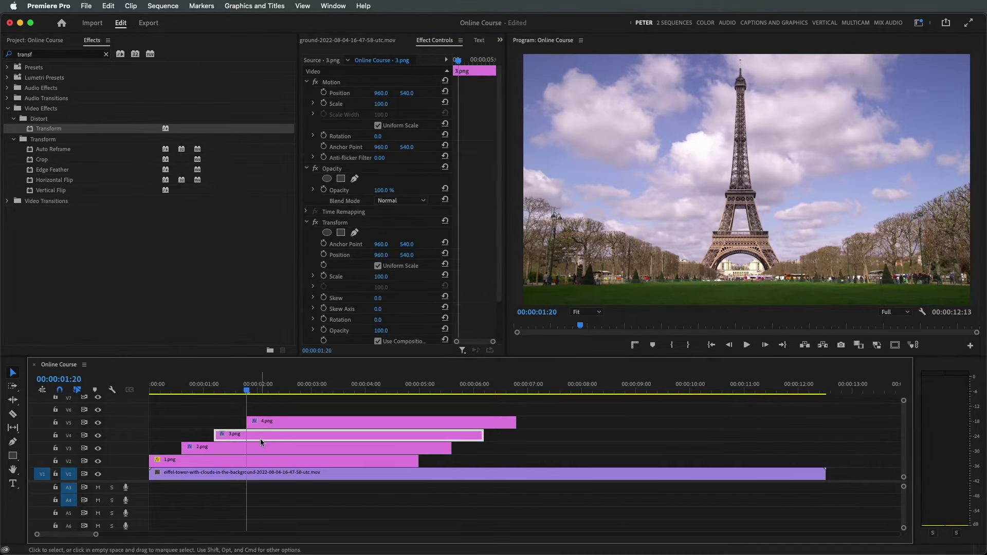
{"action": "scroll", "coordinate": [488, 276], "scroll_direction": "down", "scroll_amount": 3}
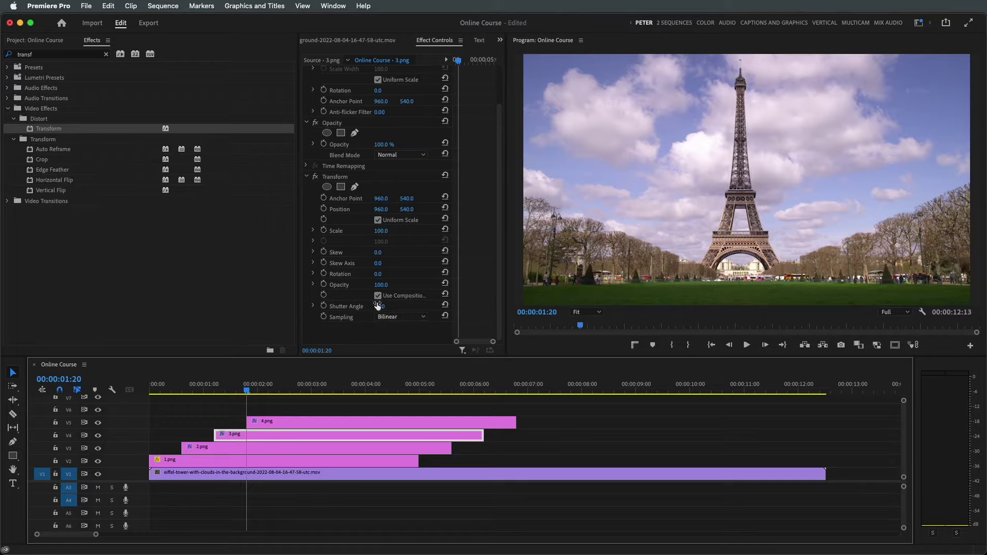
{"action": "left_click", "coordinate": [383, 306]}
{"action": "type", "text": "300"}
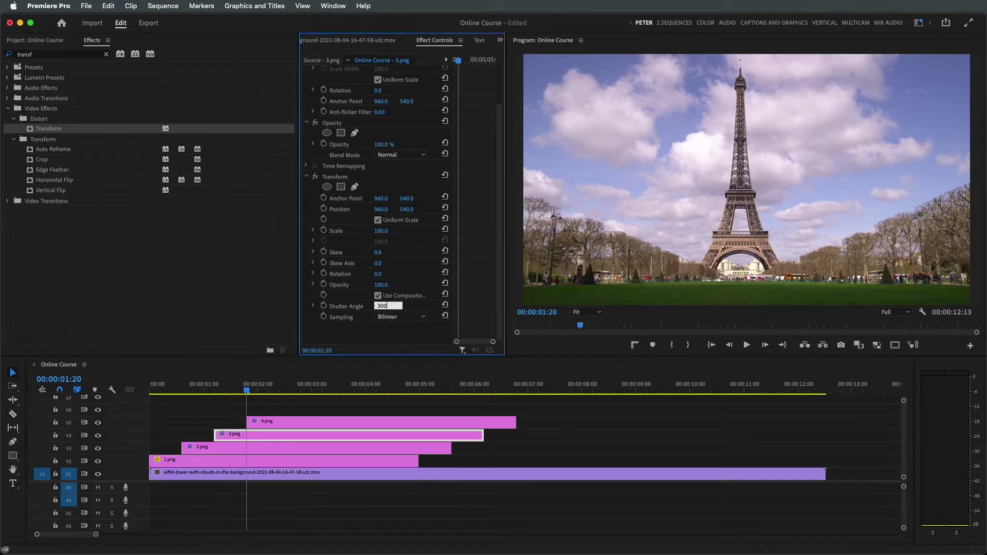
{"action": "key", "text": "Return"}
{"action": "left_click", "coordinate": [324, 208]}
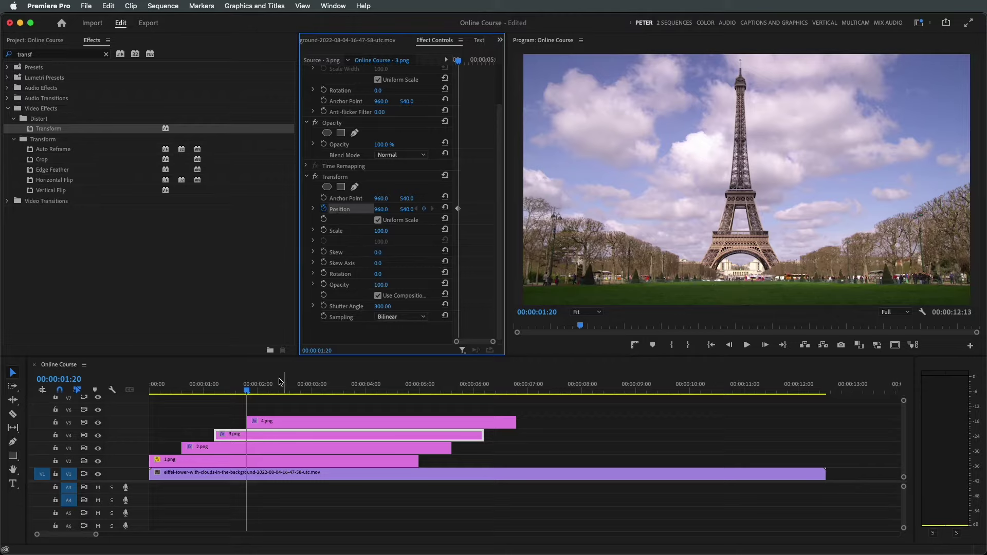
{"action": "left_click_drag", "start_coordinate": [222, 392], "coordinate": [217, 394]}
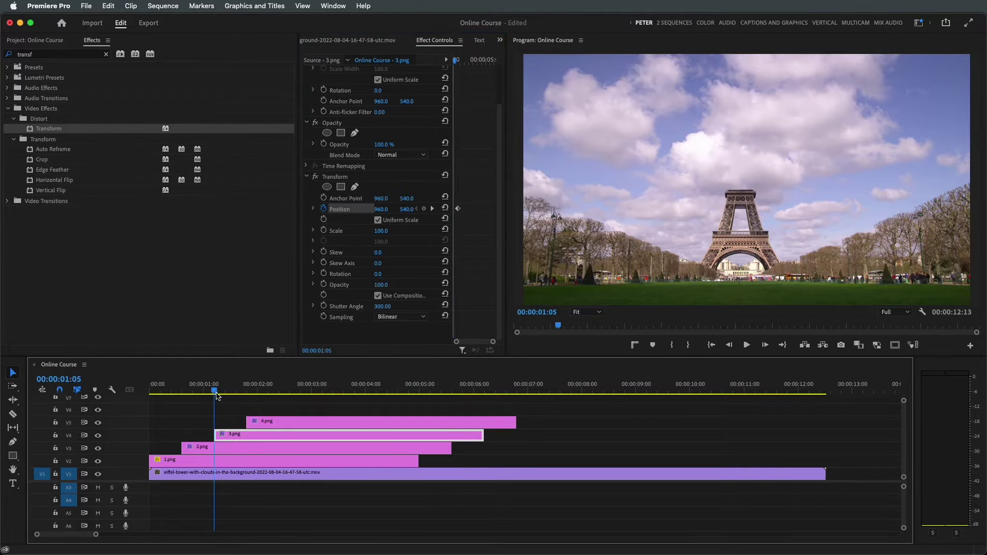
{"action": "left_click_drag", "start_coordinate": [407, 209], "coordinate": [456, 210]}
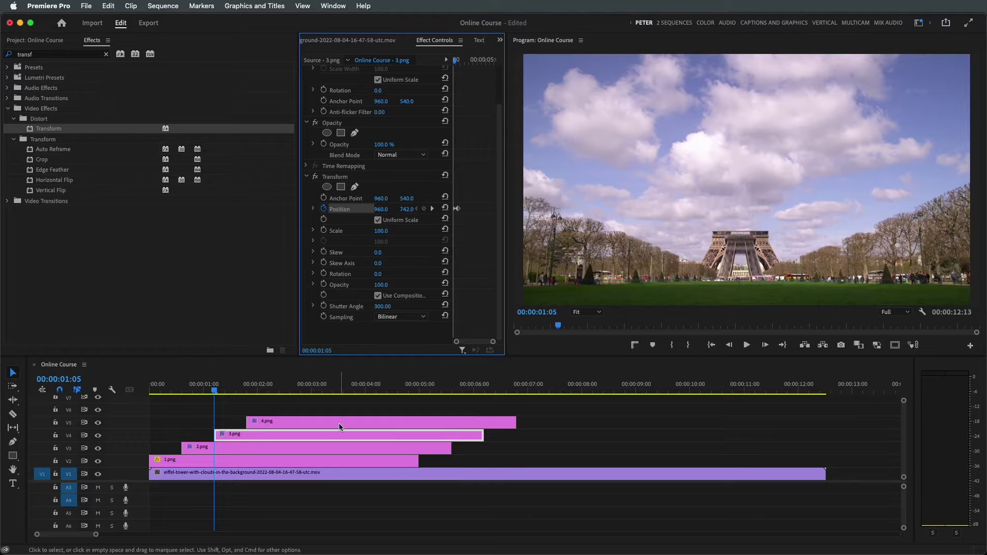
{"action": "left_click", "coordinate": [260, 424]}
{"action": "left_click", "coordinate": [247, 390]}
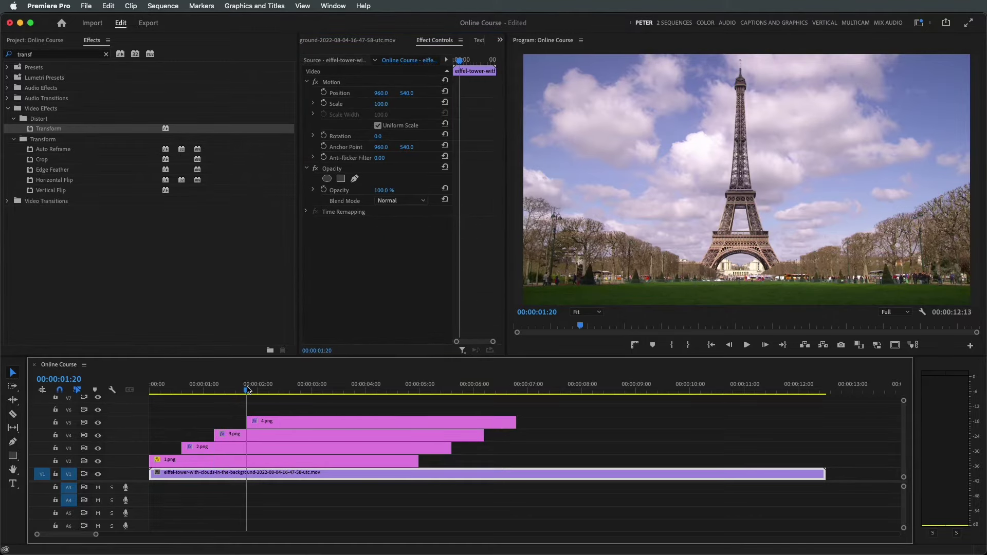
Keyframe 4.png's Position and Rotation at 00:00:02:12 and set a 300 shutter angle.
{"action": "left_click_drag", "start_coordinate": [247, 390], "coordinate": [283, 389]}
{"action": "left_click", "coordinate": [330, 421]}
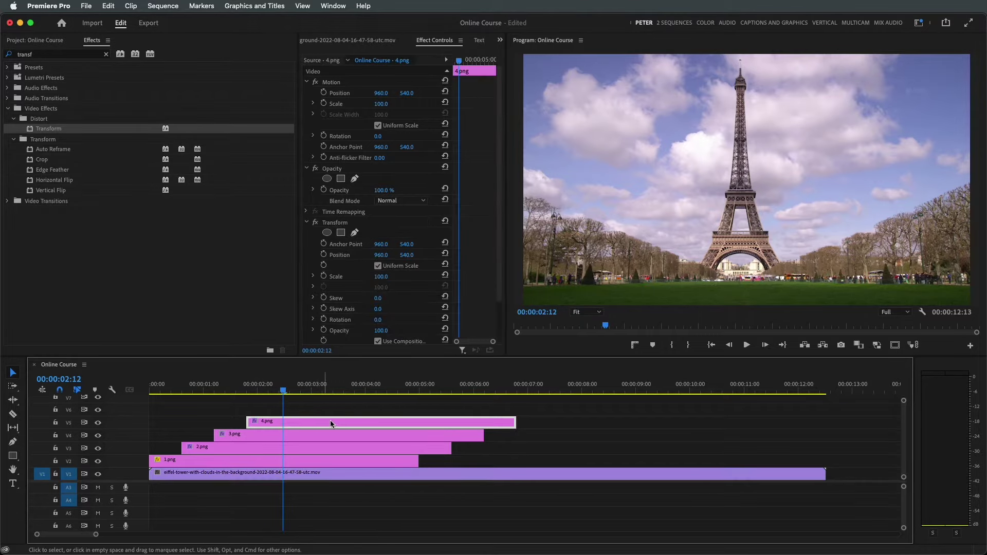
{"action": "left_click", "coordinate": [323, 254]}
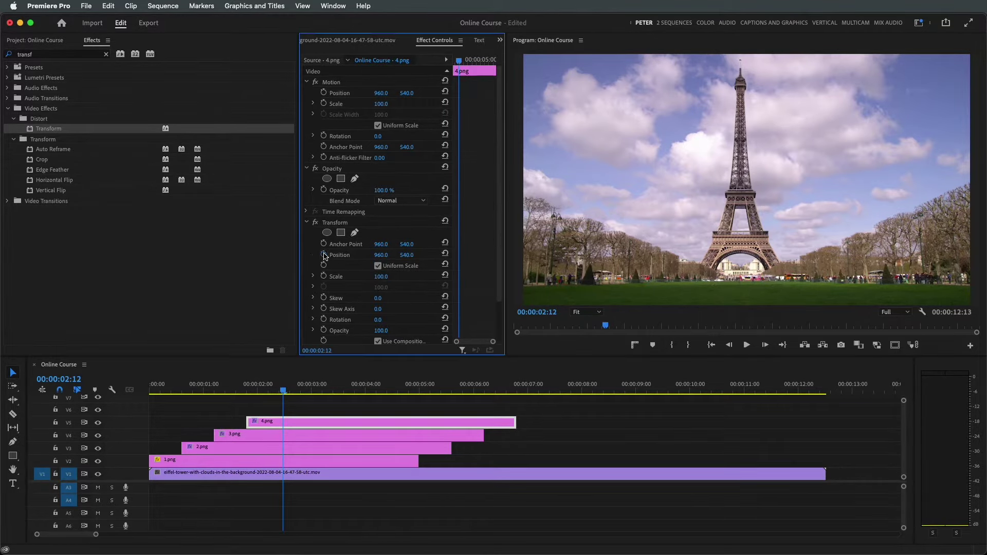
{"action": "scroll", "coordinate": [410, 327], "scroll_direction": "down", "scroll_amount": 3}
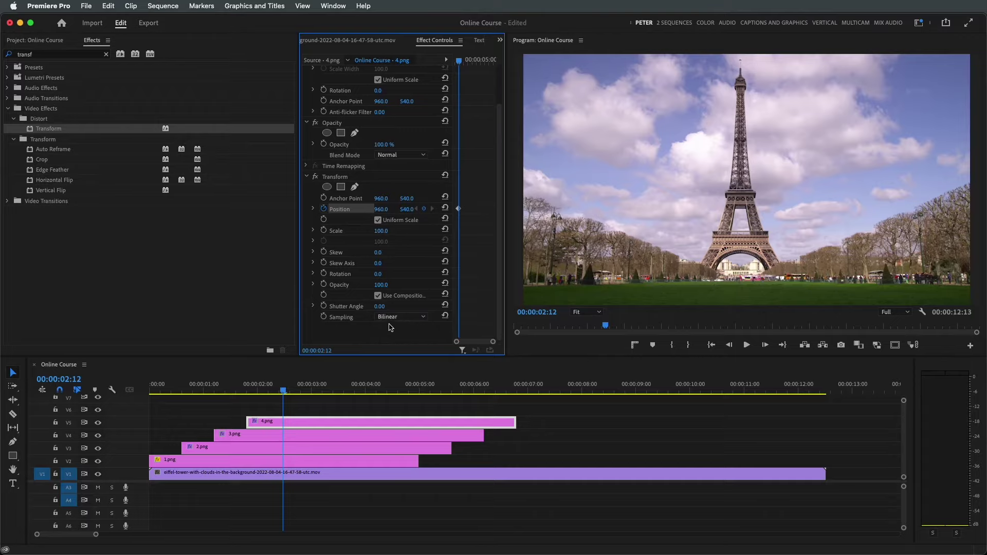
{"action": "left_click", "coordinate": [382, 306]}
{"action": "key", "text": "Return"}
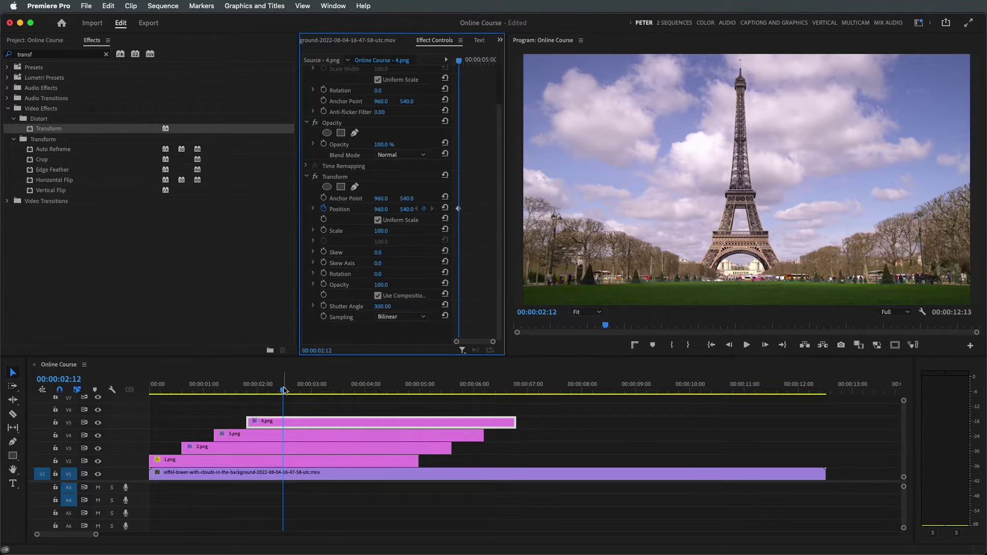
{"action": "left_click_drag", "start_coordinate": [285, 391], "coordinate": [268, 390]}
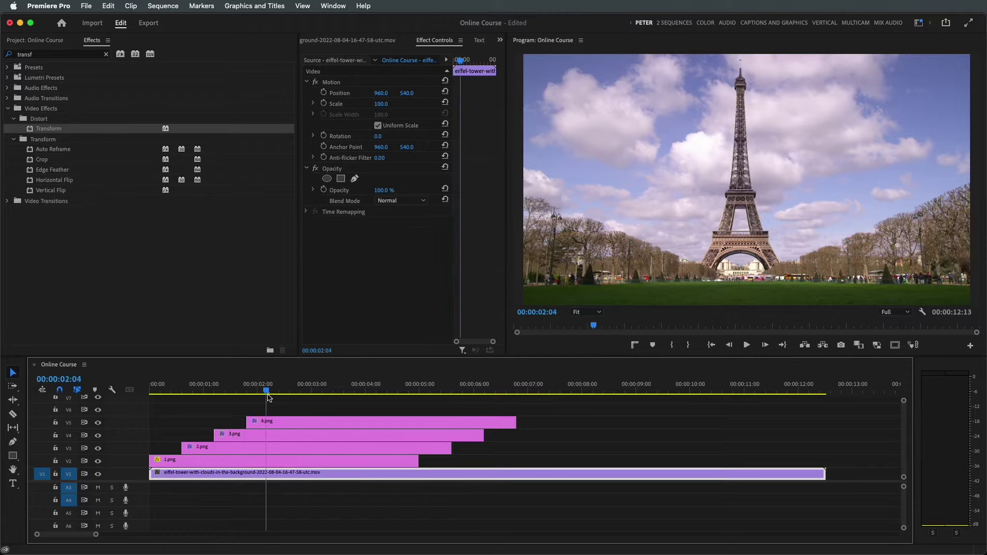
{"action": "left_click", "coordinate": [291, 423]}
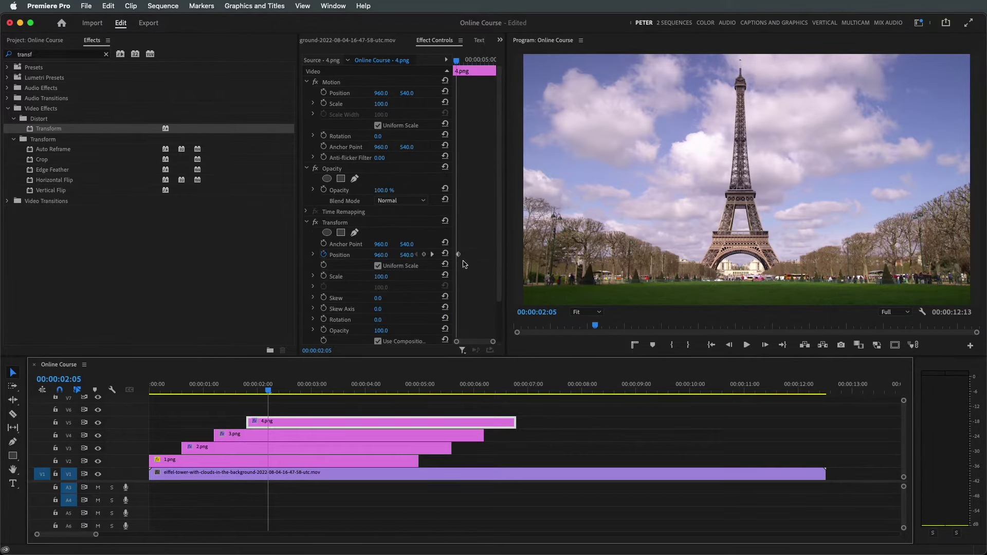
{"action": "left_click", "coordinate": [433, 255]}
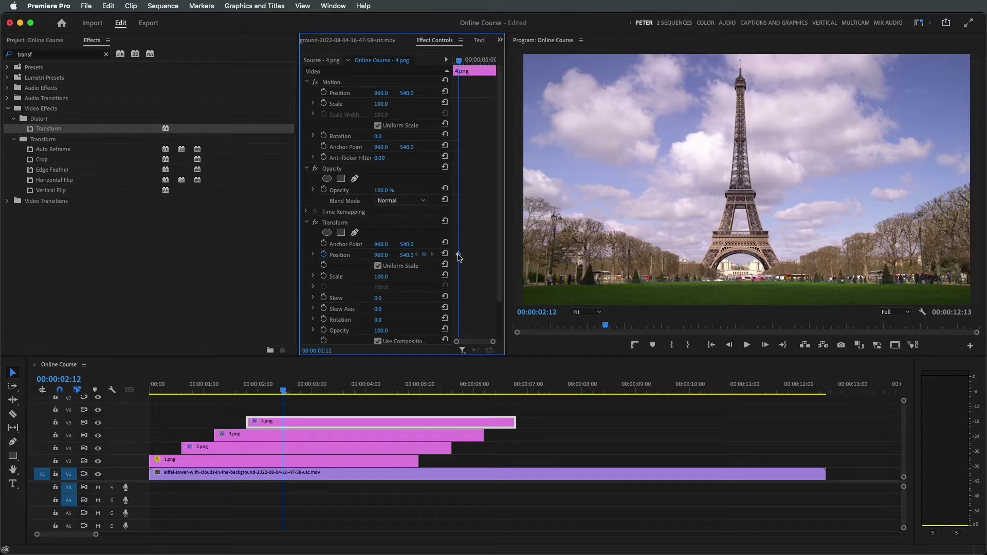
{"action": "left_click", "coordinate": [324, 320]}
At about 00:00:01:21, push 4.png far down and tilt it to -32 degrees, then preview.
{"action": "left_click_drag", "start_coordinate": [288, 395], "coordinate": [246, 393]}
{"action": "left_click_drag", "start_coordinate": [403, 255], "coordinate": [730, 255]}
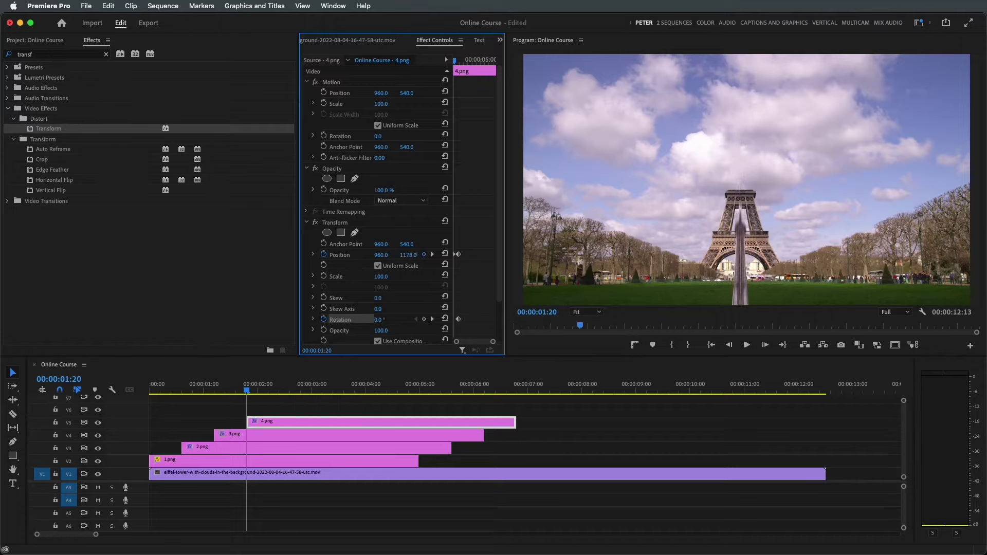
{"action": "left_click_drag", "start_coordinate": [378, 319], "coordinate": [361, 319]}
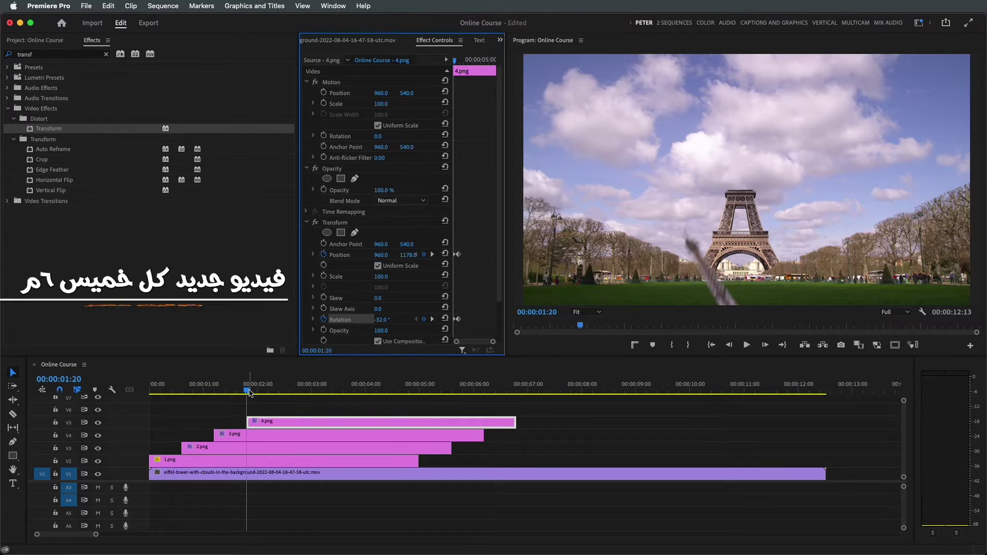
{"action": "mouse_move", "coordinate": [241, 391]}
{"action": "left_mouse_down"}
{"action": "mouse_move", "coordinate": [268, 392]}
{"action": "mouse_move", "coordinate": [189, 393]}
{"action": "mouse_move", "coordinate": [294, 392]}
{"action": "mouse_move", "coordinate": [184, 401]}
{"action": "left_mouse_up"}
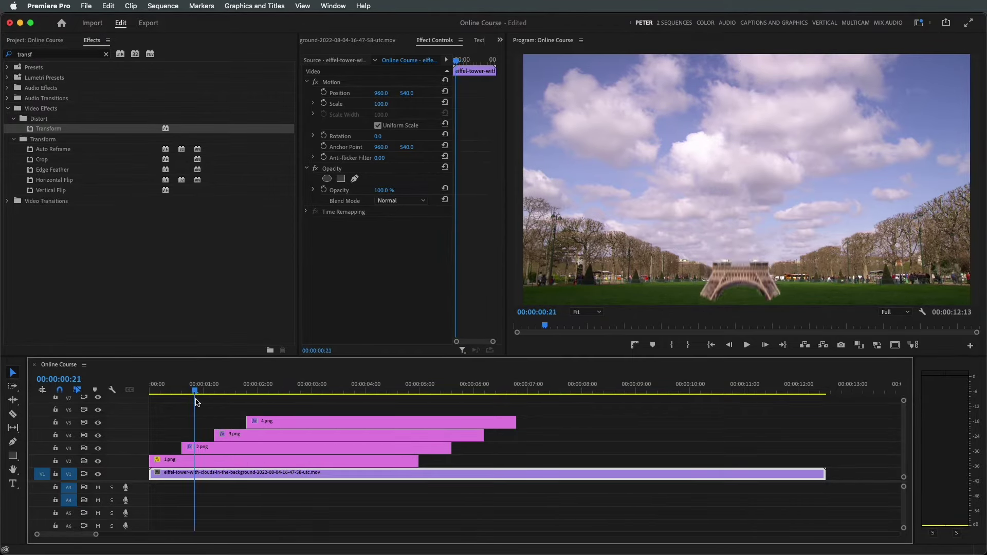
Adjust 2.png's rectangular mask, nudging it slightly higher in the frame.
{"action": "left_click", "coordinate": [211, 448]}
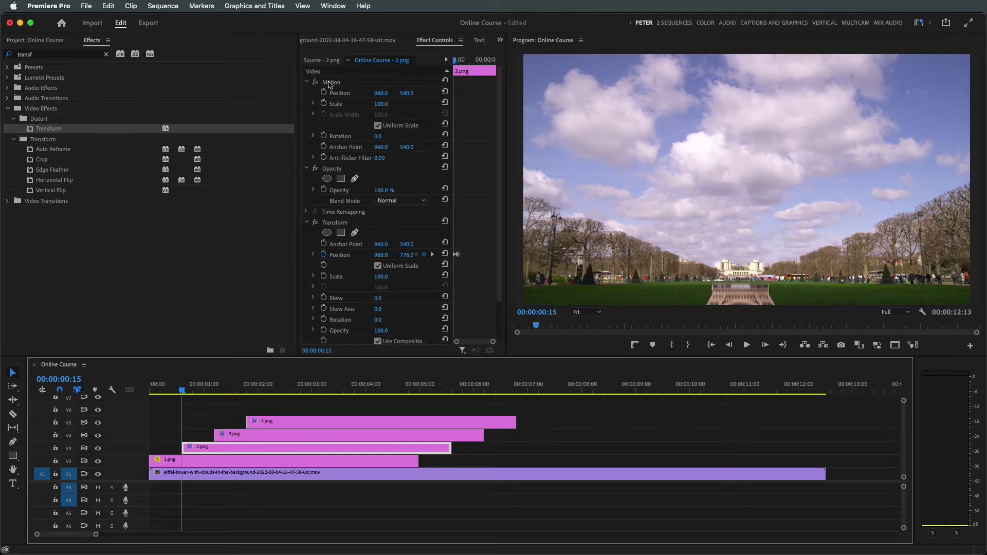
{"action": "left_click", "coordinate": [341, 179]}
{"action": "left_click_drag", "start_coordinate": [773, 182], "coordinate": [767, 245]}
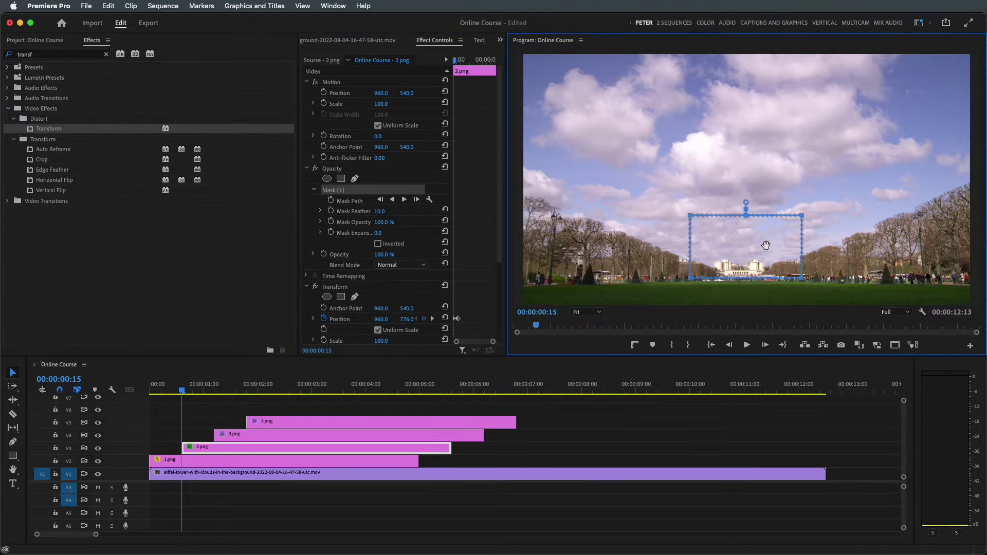
{"action": "left_click_drag", "start_coordinate": [187, 389], "coordinate": [217, 394]}
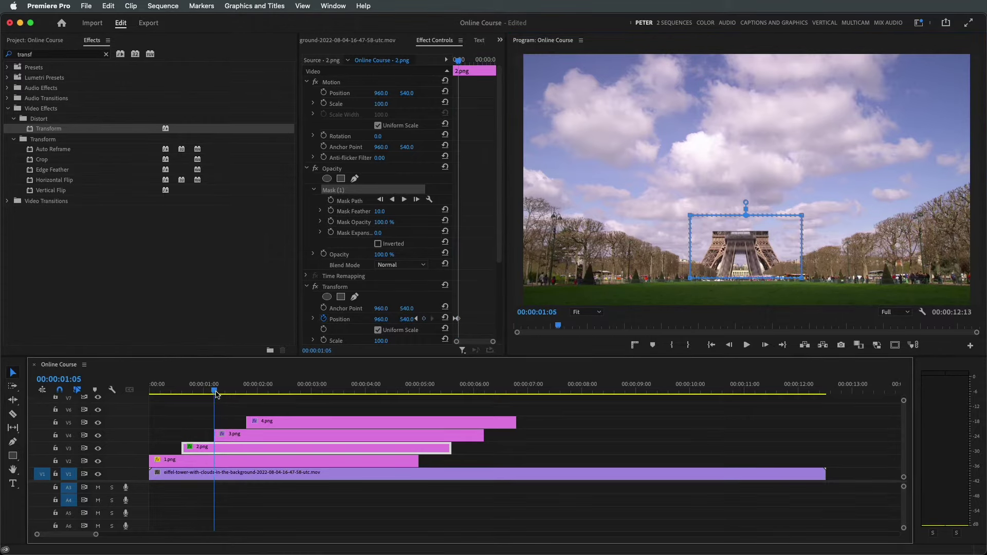
{"action": "left_click_drag", "start_coordinate": [766, 259], "coordinate": [766, 250]}
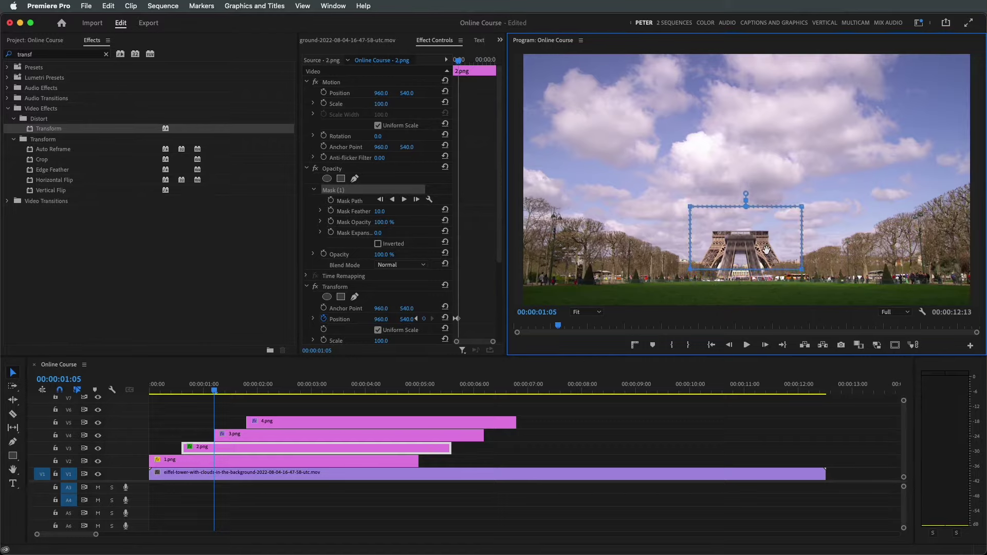
{"action": "mouse_move", "coordinate": [215, 392]}
{"action": "left_mouse_down"}
{"action": "mouse_move", "coordinate": [182, 395]}
{"action": "mouse_move", "coordinate": [214, 395]}
{"action": "left_mouse_up"}
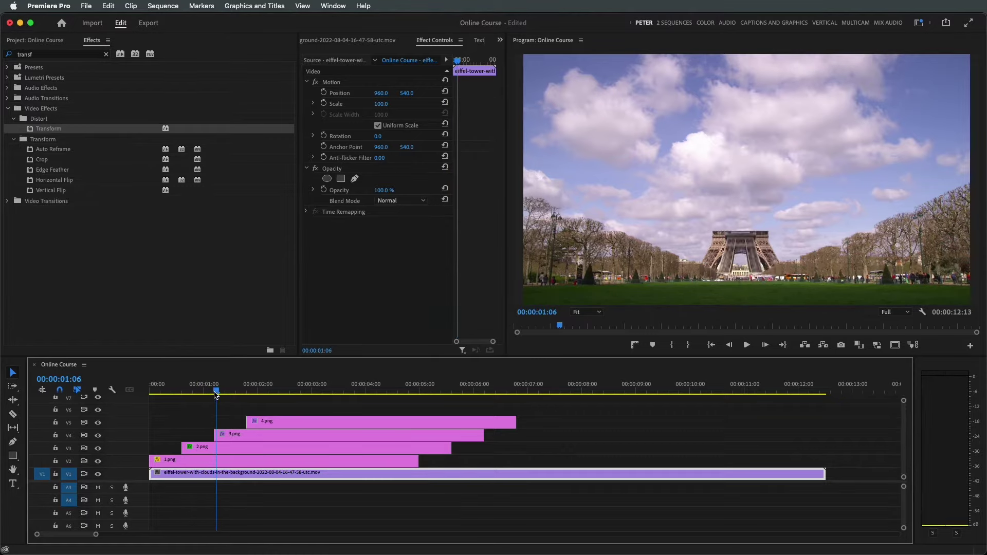
Give 3.png a rectangular opacity mask placed in the sky above the tower.
{"action": "left_click", "coordinate": [221, 435]}
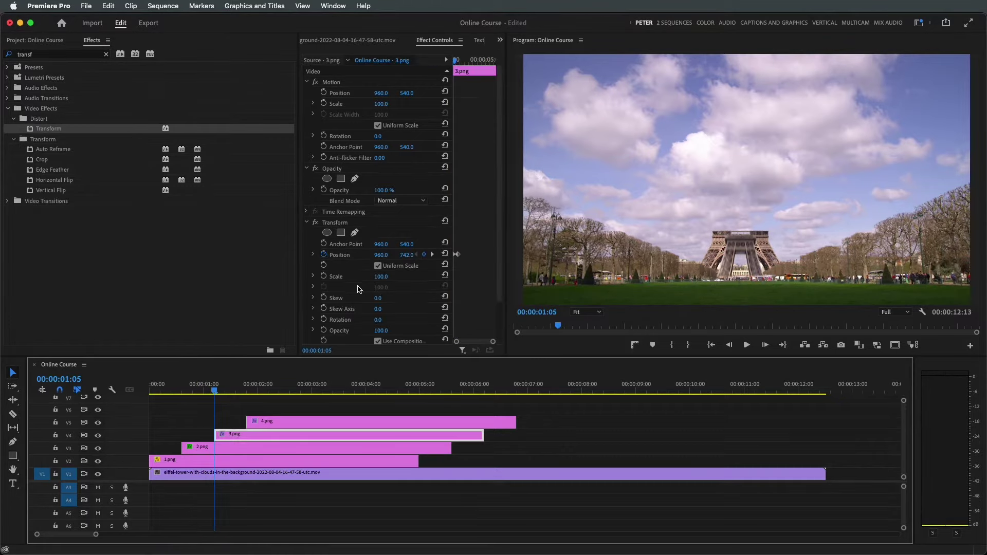
{"action": "left_click", "coordinate": [341, 178]}
{"action": "left_click_drag", "start_coordinate": [764, 183], "coordinate": [758, 200]}
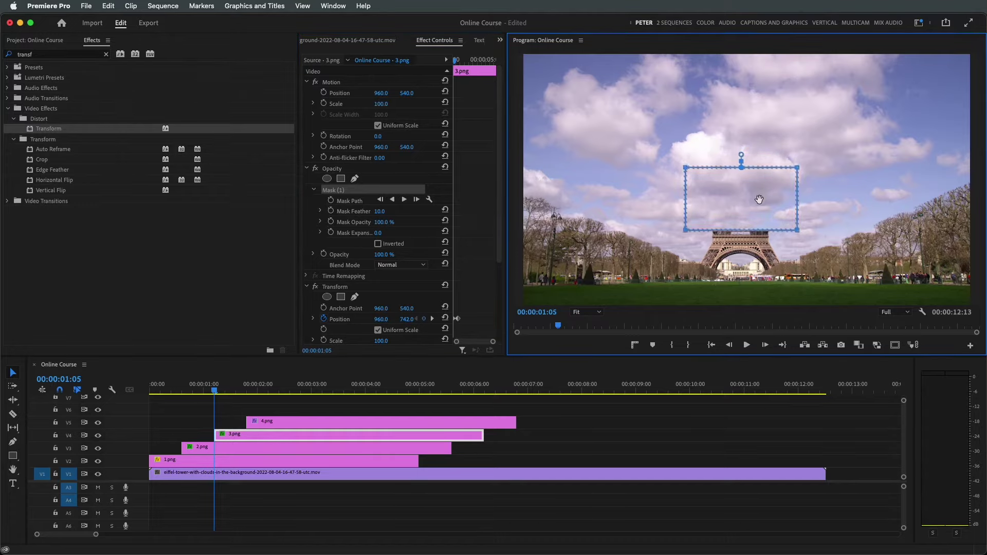
{"action": "mouse_move", "coordinate": [217, 388]}
{"action": "left_mouse_down"}
{"action": "mouse_move", "coordinate": [255, 389]}
{"action": "mouse_move", "coordinate": [246, 389]}
{"action": "left_mouse_up"}
Mask 4.png with a rectangle stretched to the frame top, its lower-left corner pulled outward.
{"action": "left_click", "coordinate": [260, 421]}
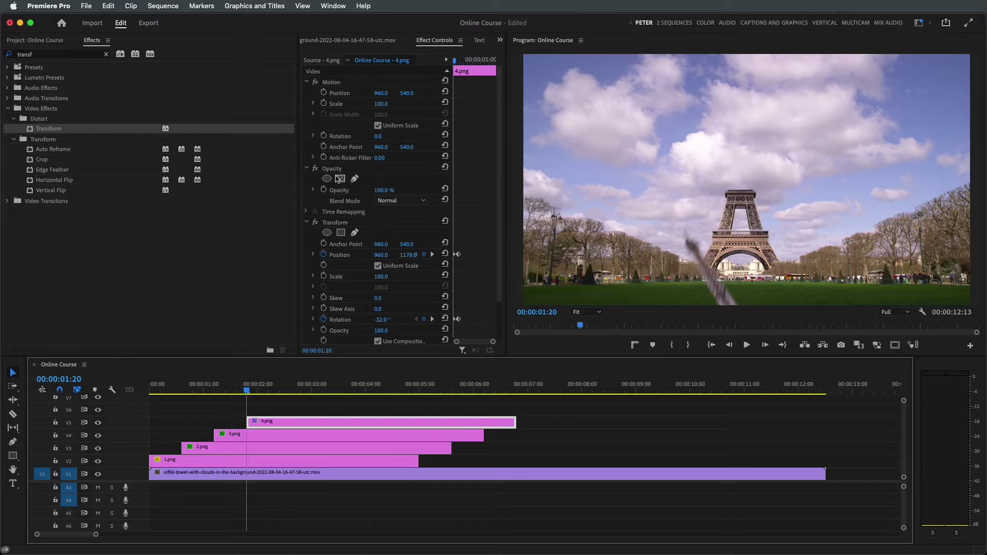
{"action": "left_click", "coordinate": [340, 179]}
{"action": "left_click_drag", "start_coordinate": [755, 192], "coordinate": [751, 171]}
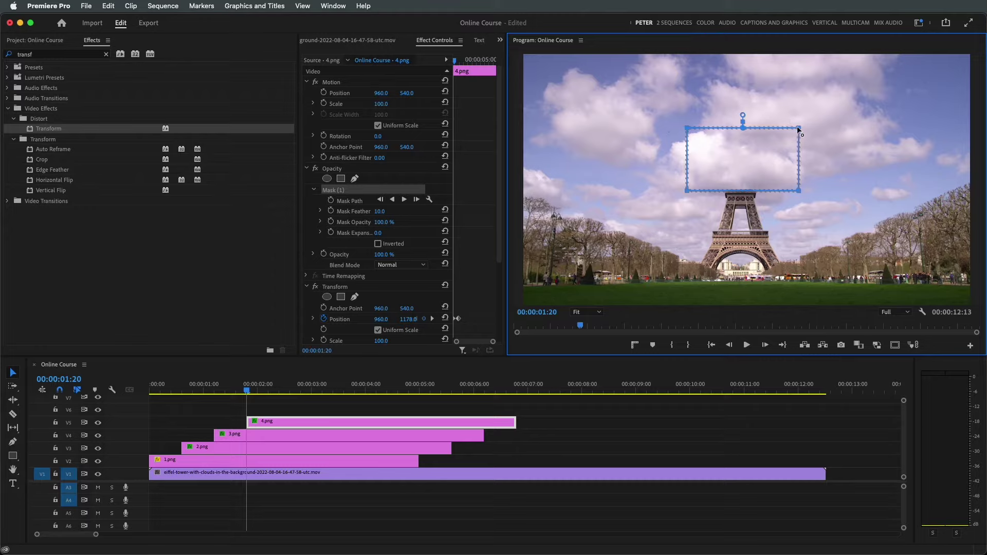
{"action": "left_click_drag", "start_coordinate": [798, 129], "coordinate": [800, 44]}
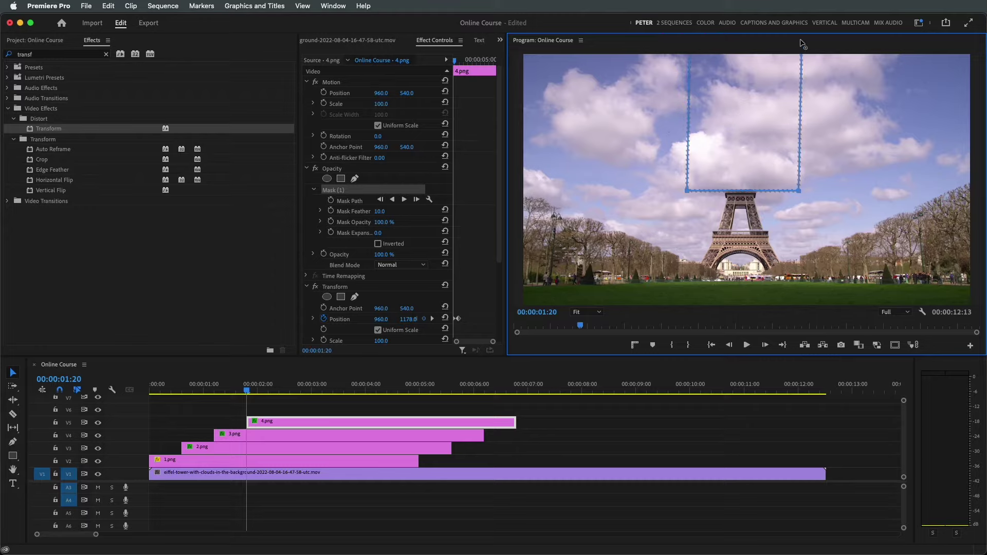
{"action": "mouse_move", "coordinate": [249, 394]}
{"action": "left_mouse_down"}
{"action": "mouse_move", "coordinate": [282, 392]}
{"action": "mouse_move", "coordinate": [260, 391]}
{"action": "left_mouse_up"}
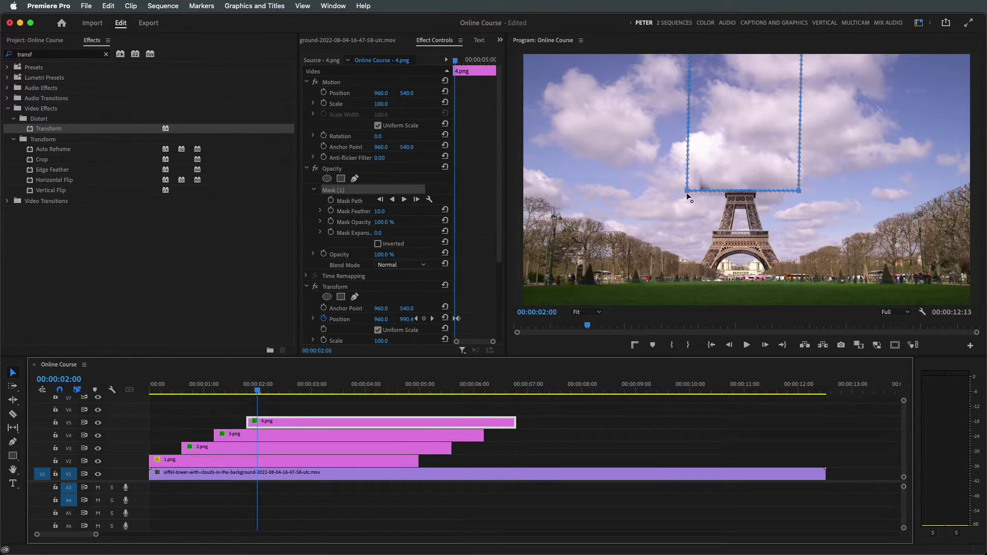
{"action": "left_click_drag", "start_coordinate": [688, 193], "coordinate": [664, 192]}
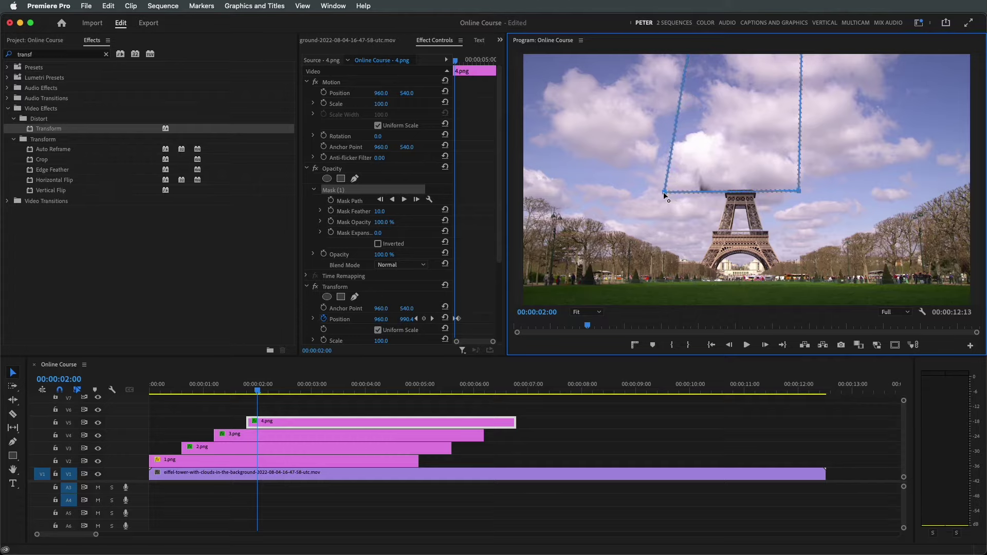
{"action": "mouse_move", "coordinate": [258, 390]}
{"action": "left_mouse_down"}
{"action": "mouse_move", "coordinate": [291, 391]}
{"action": "mouse_move", "coordinate": [99, 404]}
{"action": "left_mouse_up"}
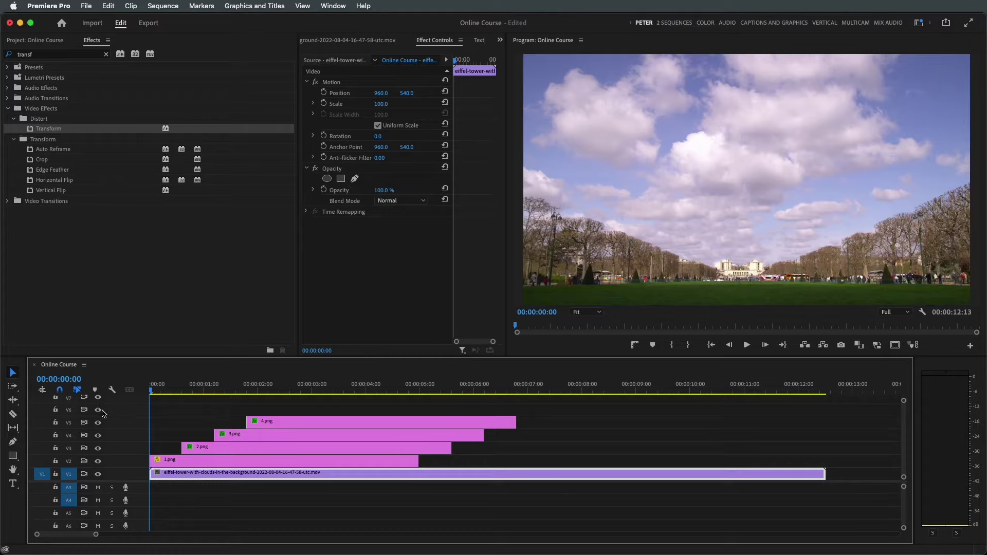
After reviewing playback, pull the 4.png mask's lower-left corner slightly back inward.
{"action": "key", "text": "space"}
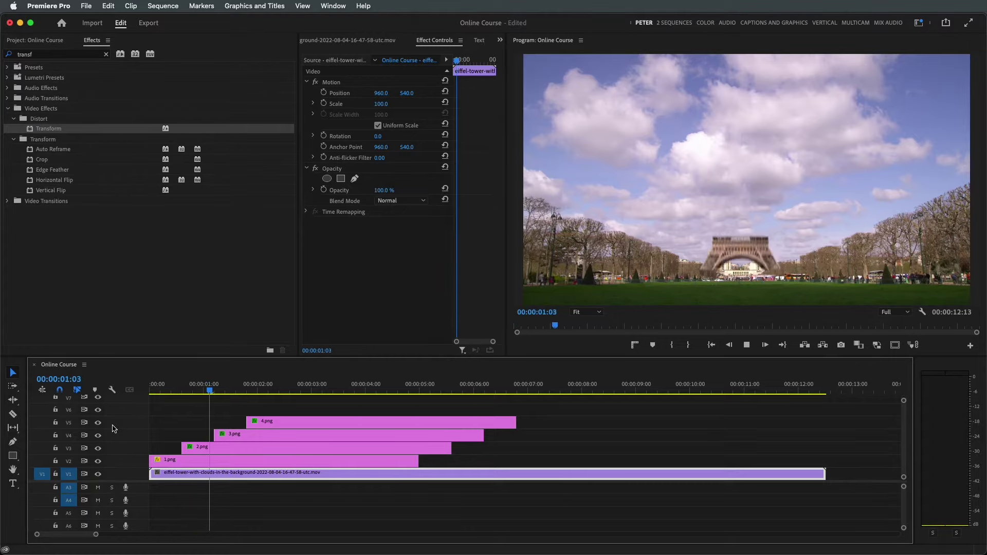
{"action": "key", "text": "space"}
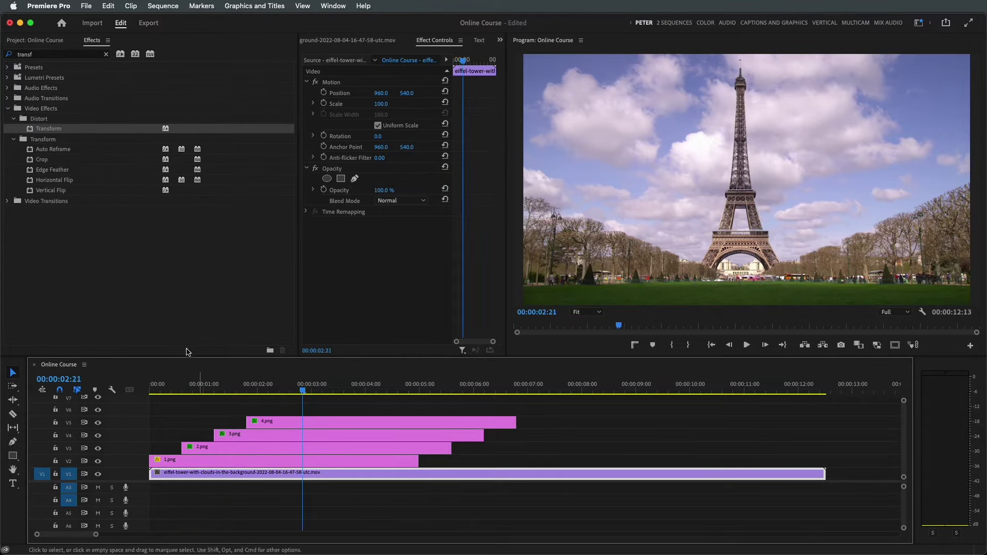
{"action": "left_click_drag", "start_coordinate": [306, 394], "coordinate": [257, 394]}
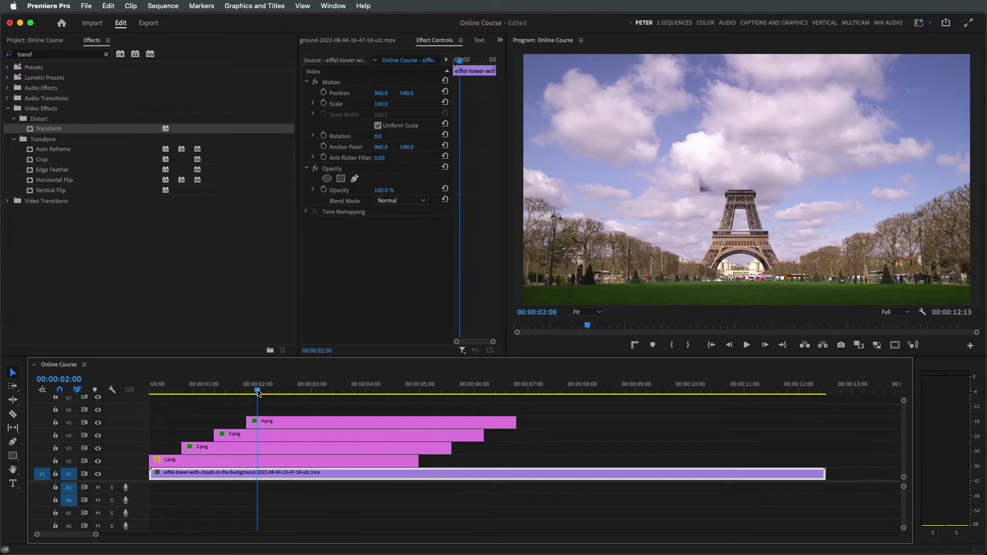
{"action": "left_click_drag", "start_coordinate": [258, 392], "coordinate": [267, 394]}
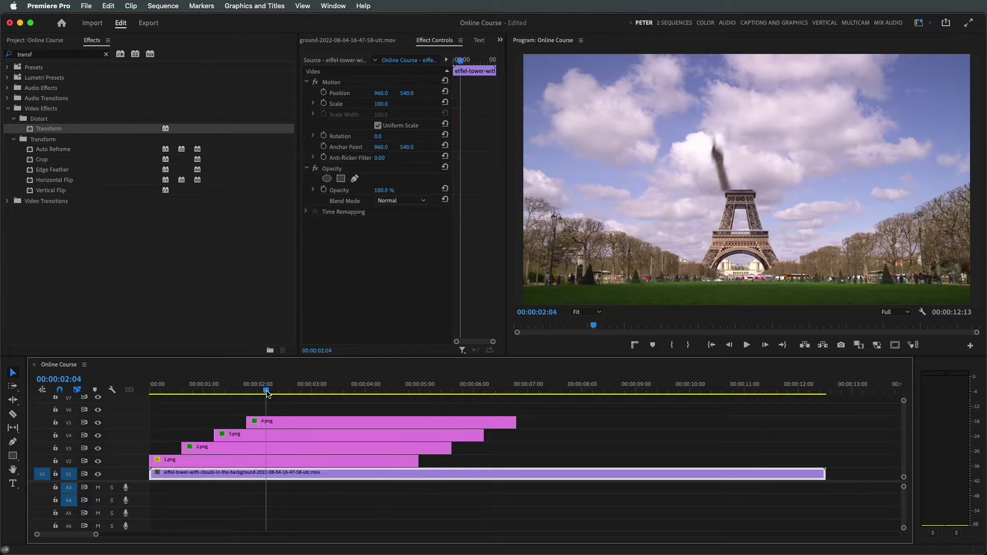
{"action": "left_click", "coordinate": [681, 170]}
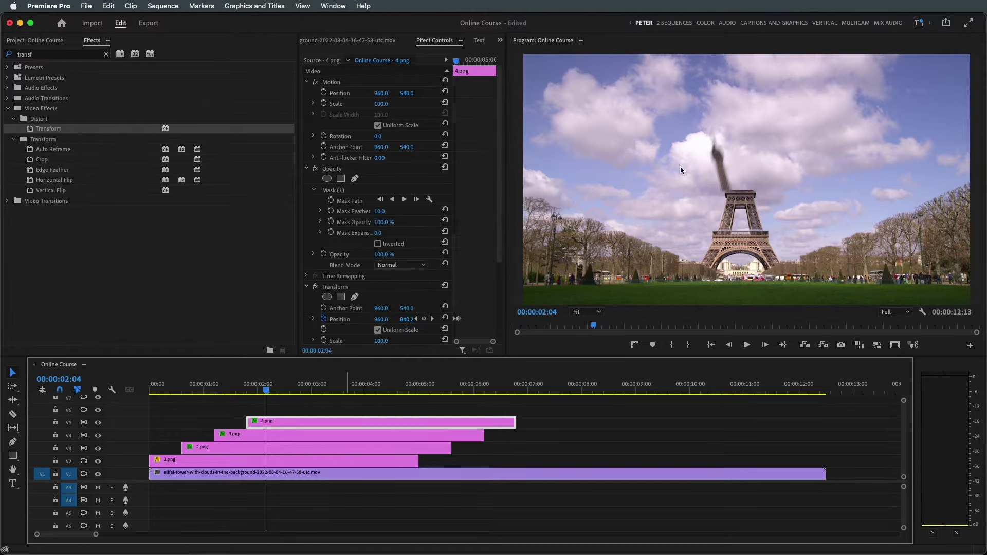
{"action": "left_click", "coordinate": [331, 190]}
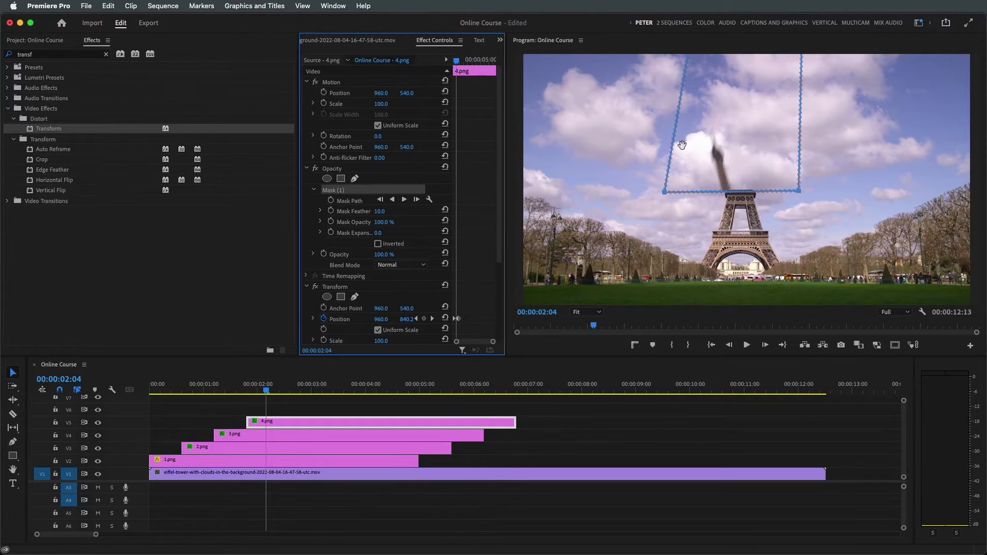
{"action": "left_click_drag", "start_coordinate": [665, 191], "coordinate": [685, 192]}
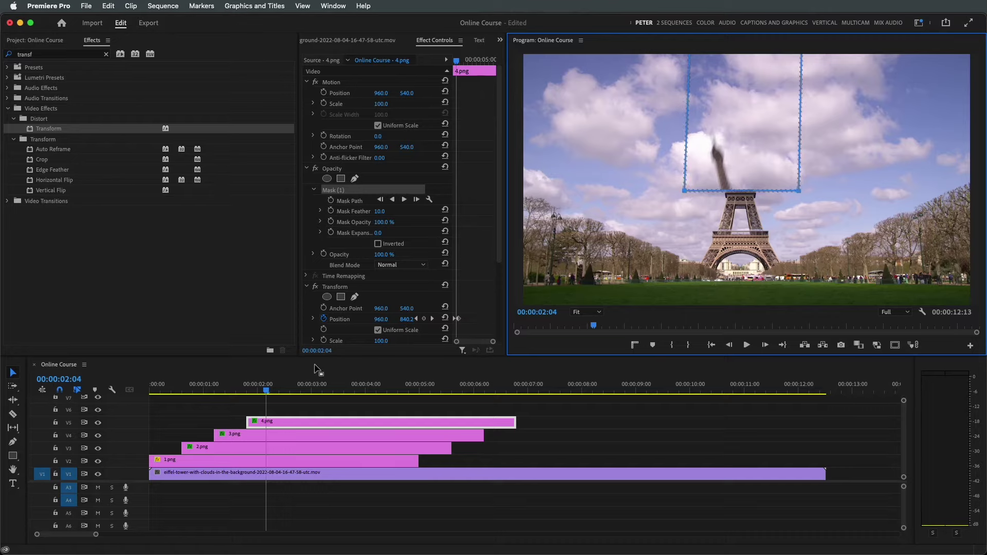
Replay the sequence from the start and scrub frames around the spire's exit.
{"action": "left_click", "coordinate": [206, 473]}
{"action": "key", "text": "Home"}
{"action": "key", "text": "space"}
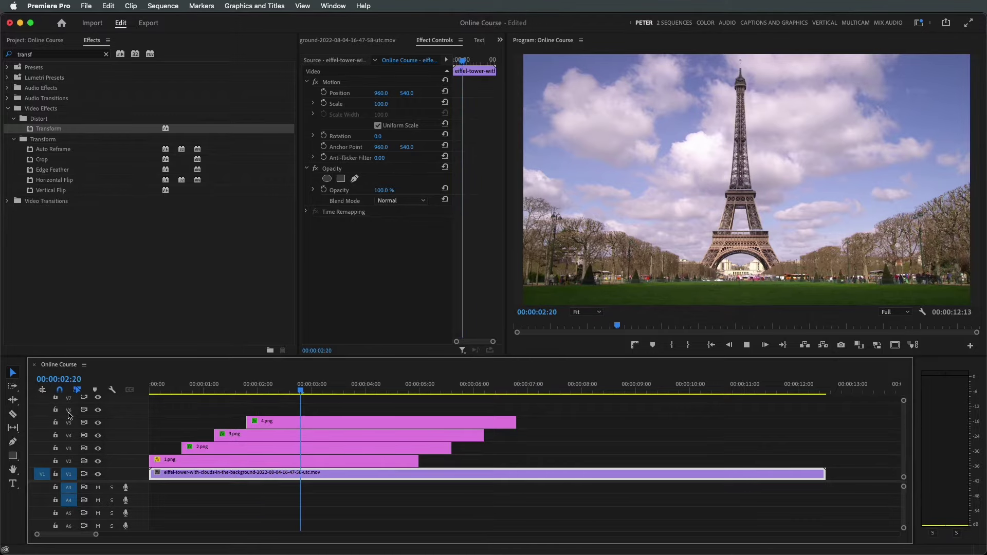
{"action": "key", "text": "space"}
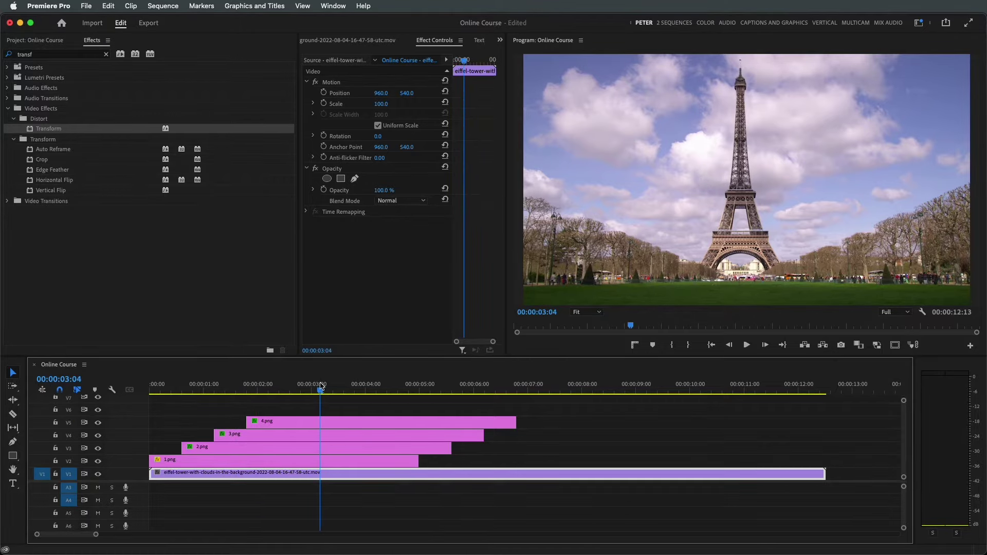
{"action": "mouse_move", "coordinate": [320, 385]}
{"action": "left_mouse_down"}
{"action": "mouse_move", "coordinate": [307, 389]}
{"action": "mouse_move", "coordinate": [341, 391]}
{"action": "mouse_move", "coordinate": [311, 427]}
{"action": "left_mouse_up"}
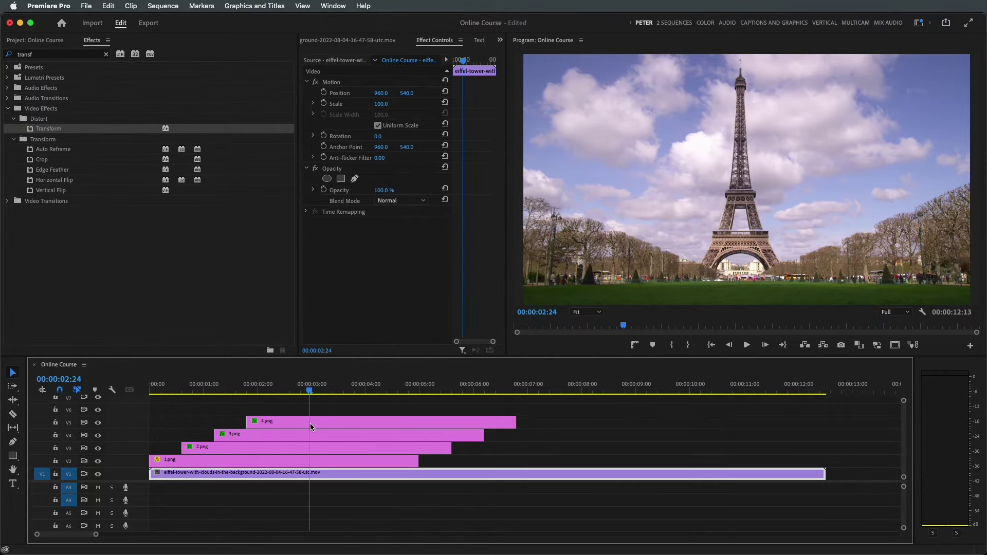
Place Smoke_HD_By_ReboyTH.mov from the Project bin on track V6 at the sequence start.
{"action": "left_click_drag", "start_coordinate": [311, 427], "coordinate": [159, 427]}
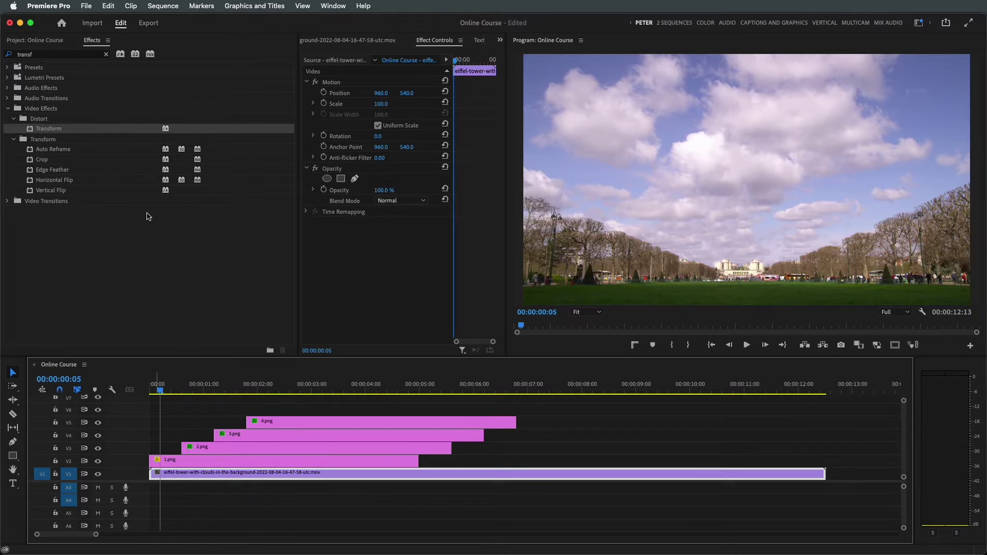
{"action": "left_click", "coordinate": [50, 41]}
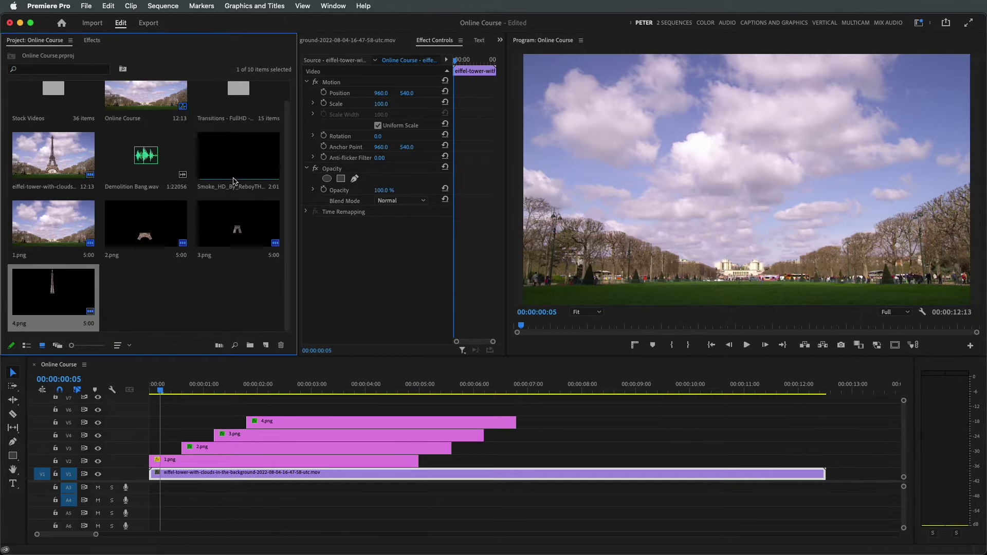
{"action": "left_click", "coordinate": [239, 159]}
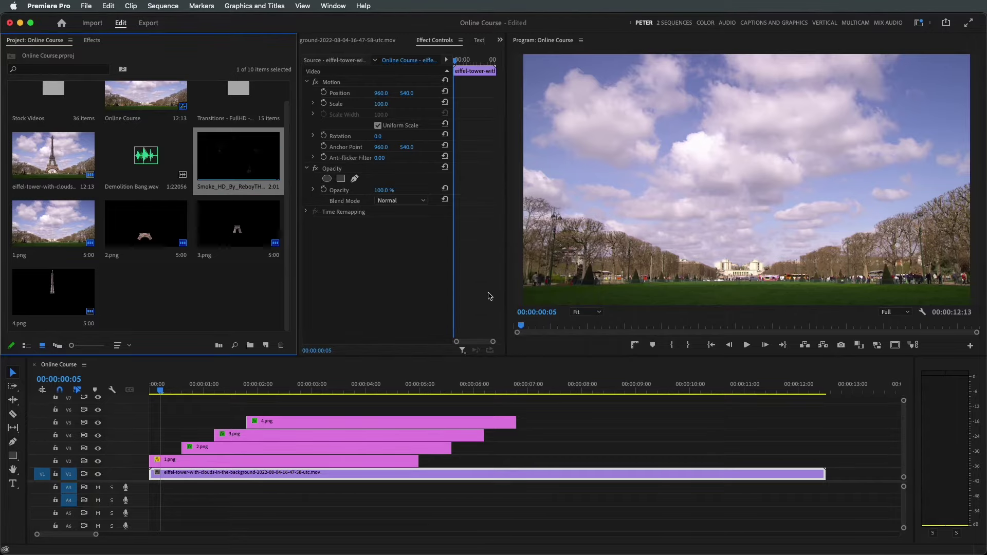
{"action": "mouse_move", "coordinate": [231, 163]}
{"action": "left_mouse_down"}
{"action": "mouse_move", "coordinate": [157, 420]}
{"action": "mouse_move", "coordinate": [164, 410]}
{"action": "left_mouse_up"}
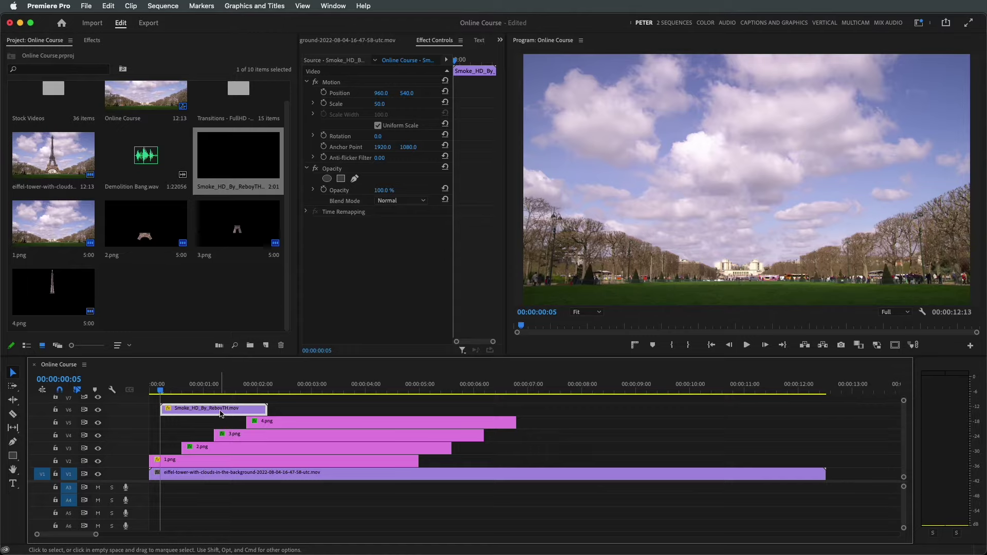
Speed the smoke clip up to 500% and move it to start about one second in.
{"action": "right_click", "coordinate": [221, 414]}
{"action": "left_click", "coordinate": [242, 337]}
{"action": "type", "text": "300"}
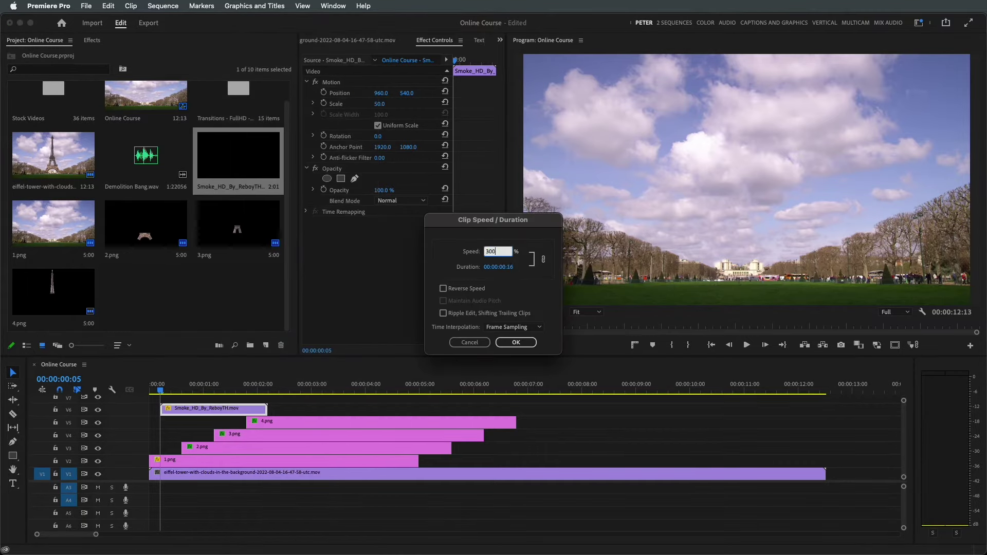
{"action": "key", "text": "Return"}
{"action": "left_click", "coordinate": [179, 391]}
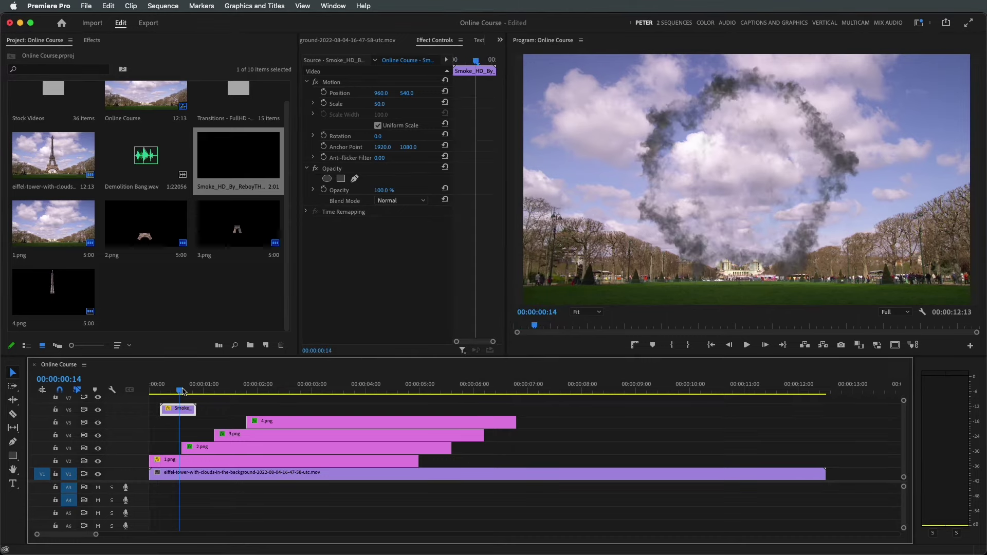
{"action": "left_click", "coordinate": [183, 392]}
{"action": "mouse_move", "coordinate": [180, 413]}
{"action": "left_mouse_down"}
{"action": "mouse_move", "coordinate": [209, 414]}
{"action": "mouse_move", "coordinate": [230, 393]}
{"action": "mouse_move", "coordinate": [202, 395]}
{"action": "mouse_move", "coordinate": [222, 417]}
{"action": "left_mouse_up"}
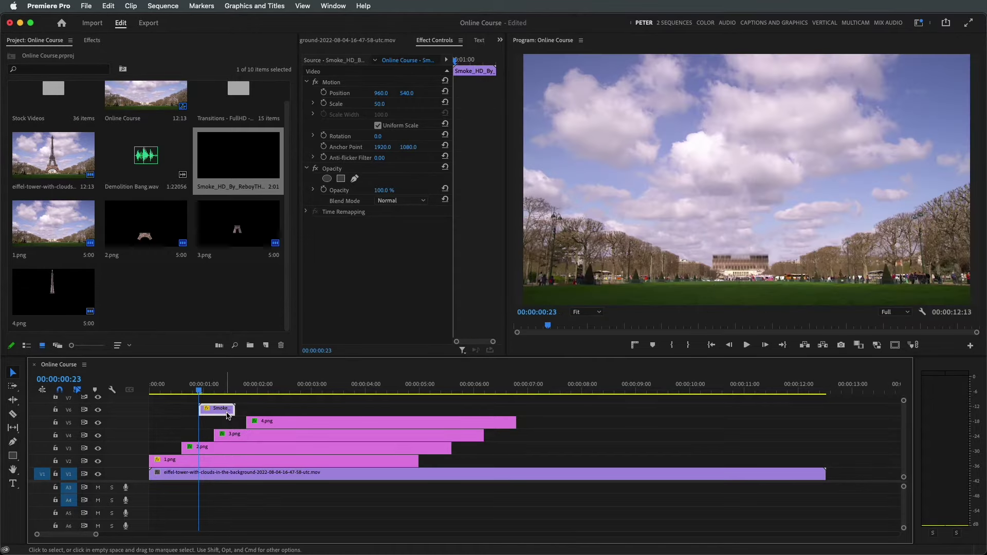
Shrink the smoke clip to 11% scale and preview its placement.
{"action": "left_click", "coordinate": [216, 389]}
{"action": "key", "text": "Left"}
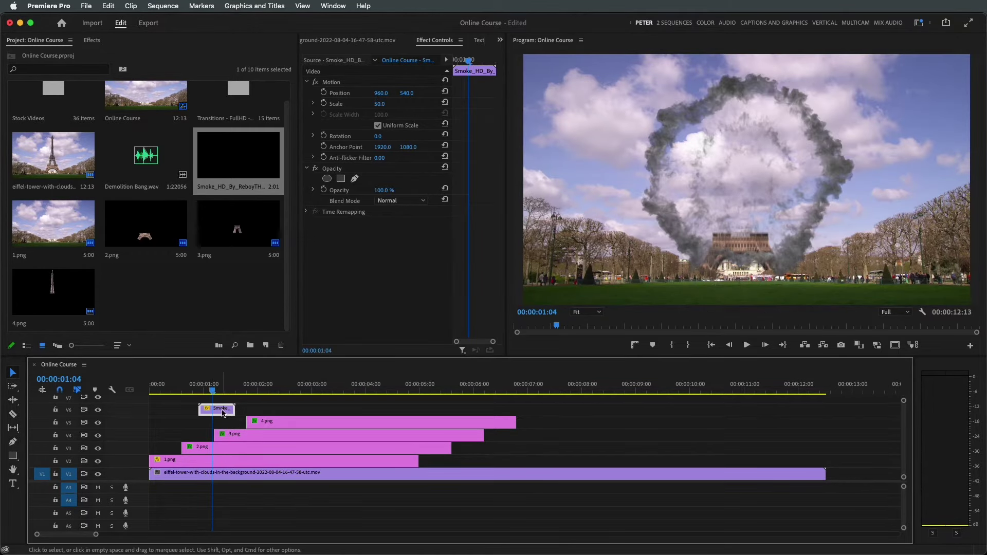
{"action": "mouse_move", "coordinate": [381, 105]}
{"action": "left_mouse_down"}
{"action": "mouse_move", "coordinate": [361, 105]}
{"action": "mouse_move", "coordinate": [463, 93]}
{"action": "left_mouse_up"}
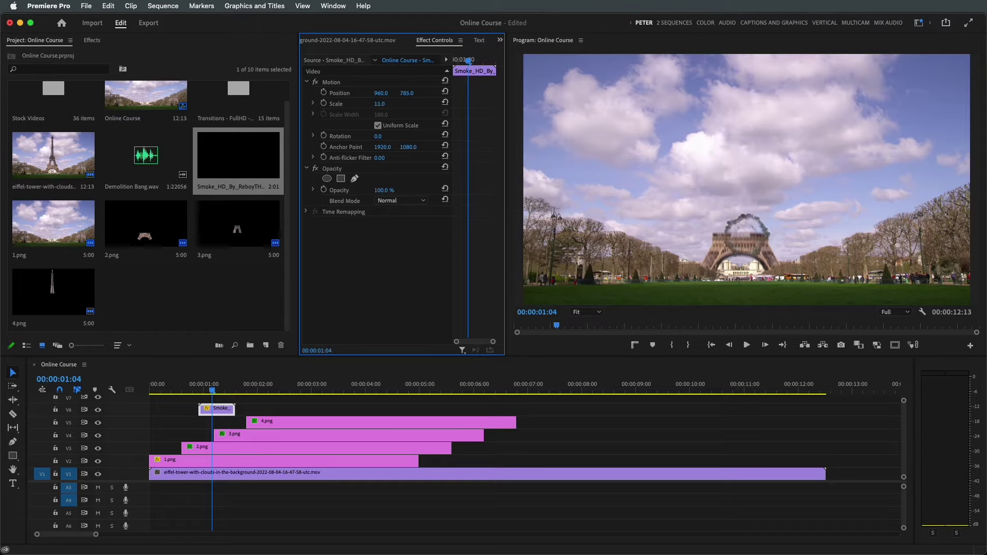
{"action": "key", "text": "space"}
{"action": "left_click", "coordinate": [231, 473]}
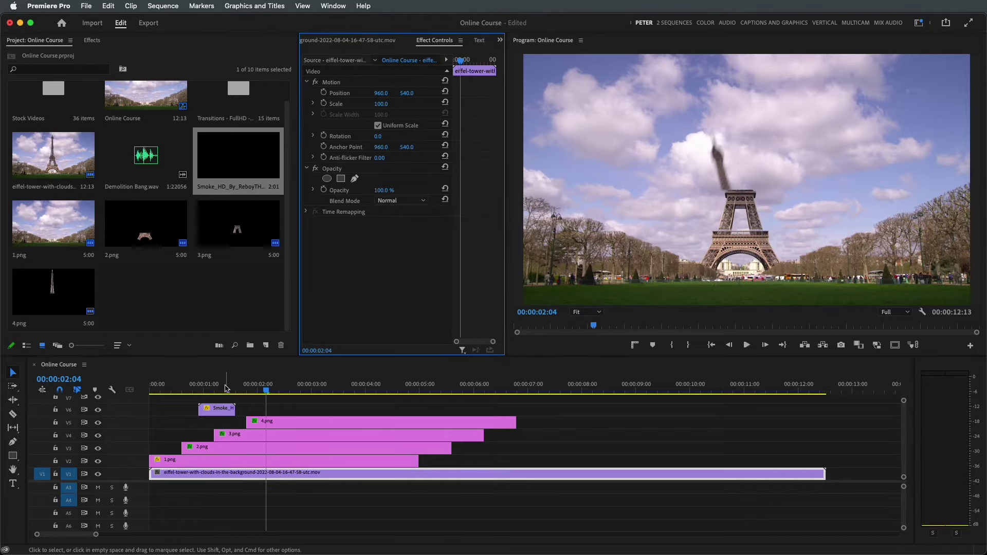
Position the smoke over the tower at 935, 819 and play back to review.
{"action": "left_click_drag", "start_coordinate": [229, 388], "coordinate": [210, 388]}
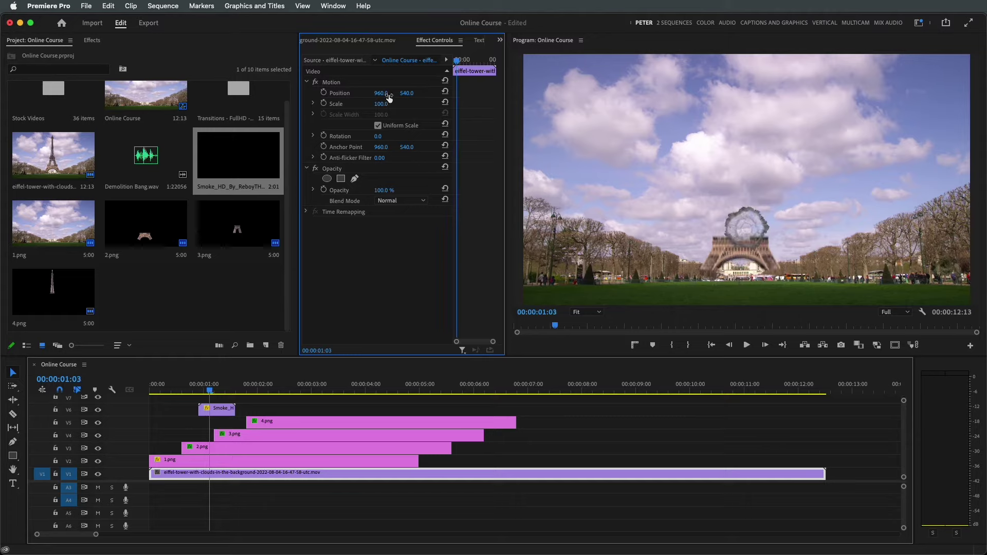
{"action": "left_click", "coordinate": [221, 412]}
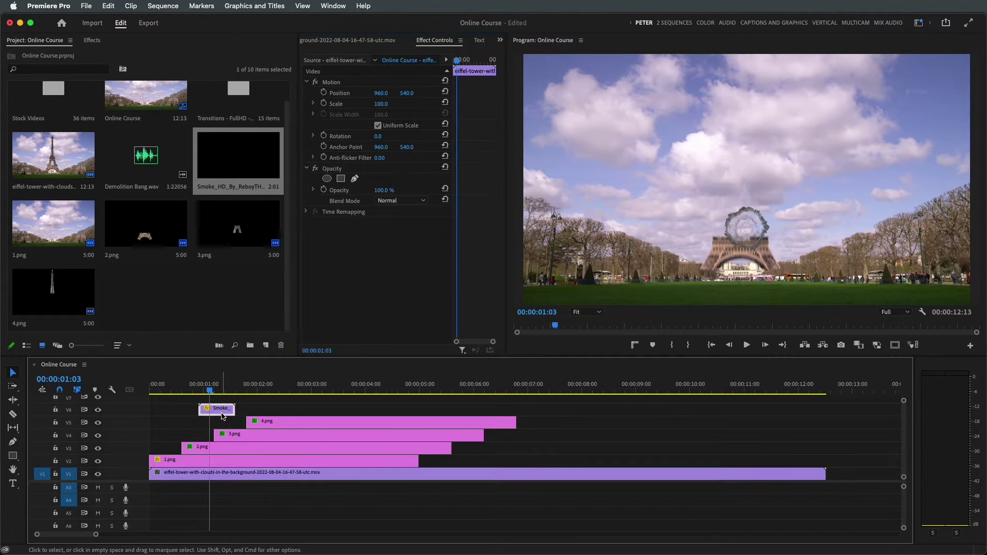
{"action": "mouse_move", "coordinate": [381, 94]}
{"action": "left_mouse_down"}
{"action": "mouse_move", "coordinate": [366, 93]}
{"action": "mouse_move", "coordinate": [425, 93]}
{"action": "mouse_move", "coordinate": [394, 93]}
{"action": "left_mouse_up"}
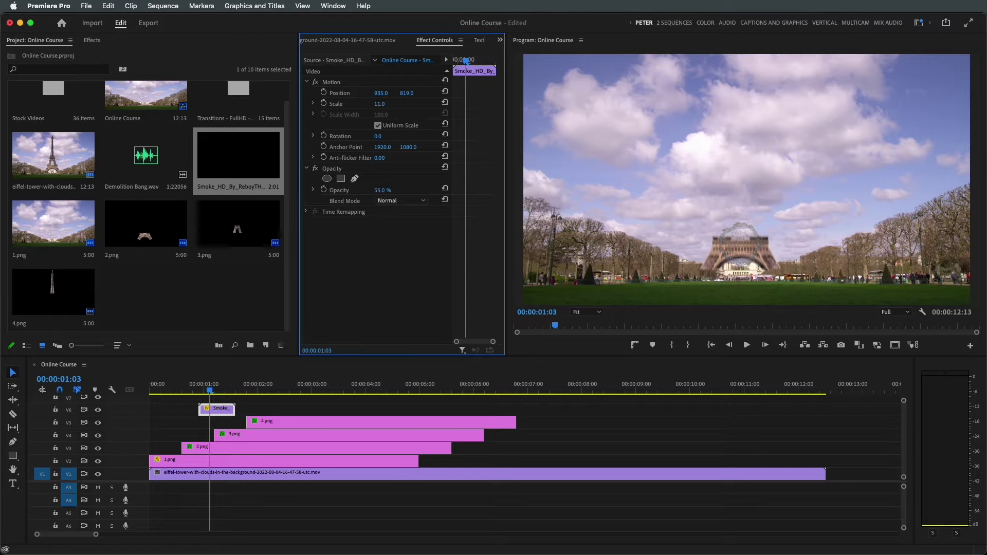
{"action": "key", "text": "j"}
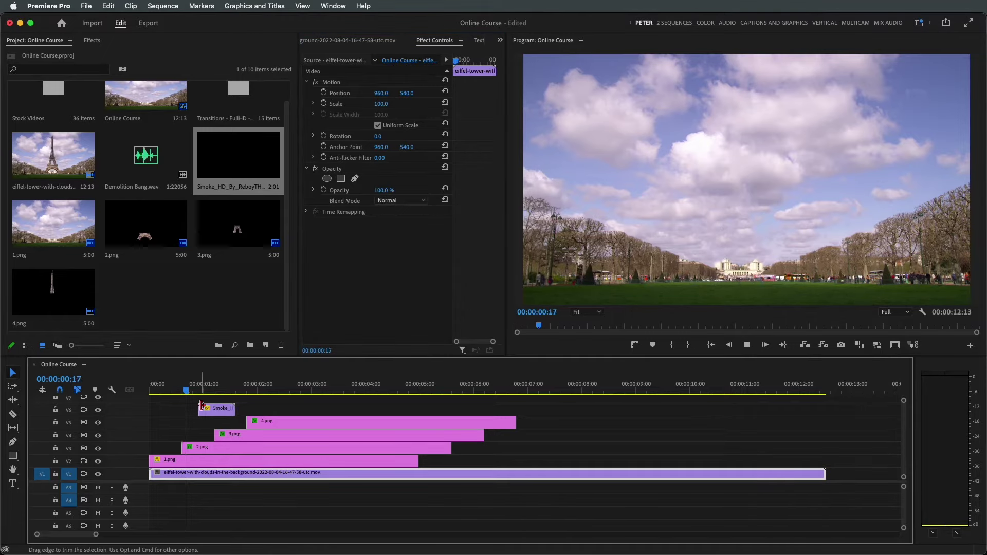
Move the smoke clip slightly earlier and play back to check its timing.
{"action": "left_click", "coordinate": [205, 390]}
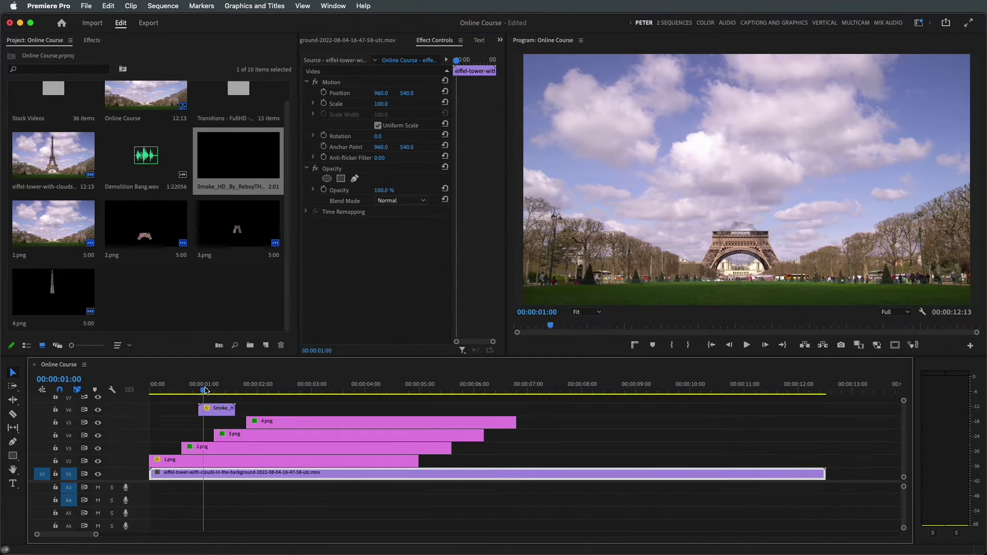
{"action": "left_click_drag", "start_coordinate": [205, 390], "coordinate": [198, 393]}
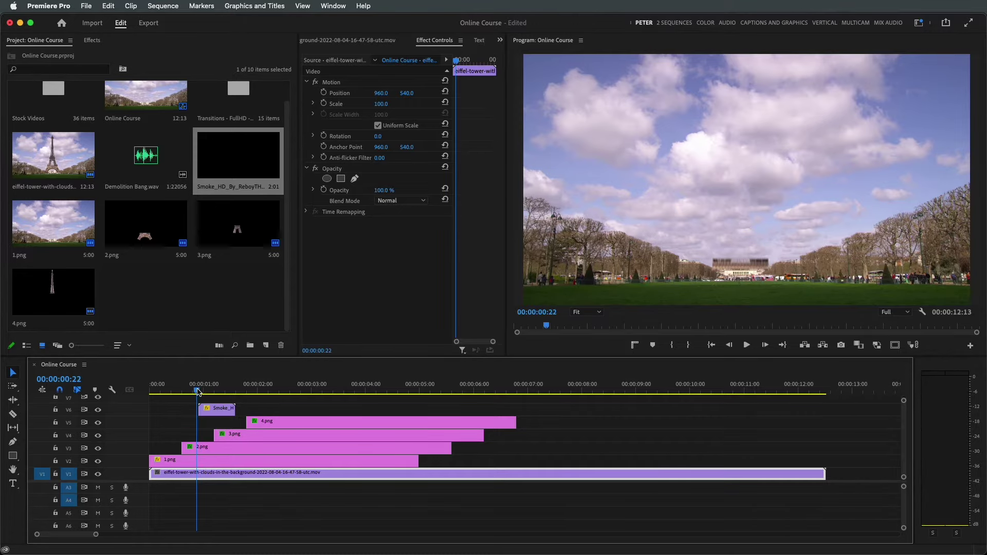
{"action": "left_click_drag", "start_coordinate": [216, 410], "coordinate": [207, 410]}
{"action": "left_click", "coordinate": [201, 389]}
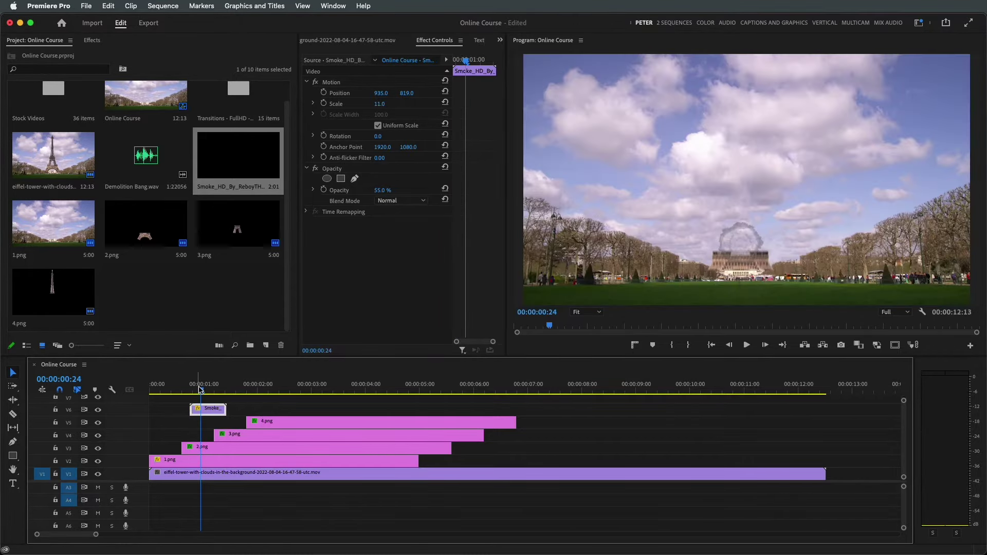
{"action": "key", "text": "space"}
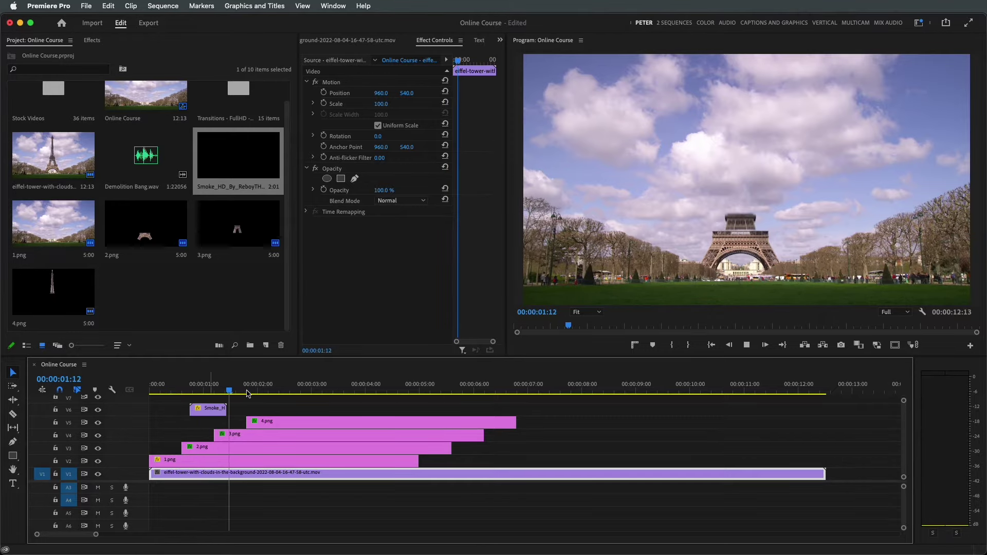
Lower the smoke puff to Position Y 920.
{"action": "left_click_drag", "start_coordinate": [224, 383], "coordinate": [194, 395]}
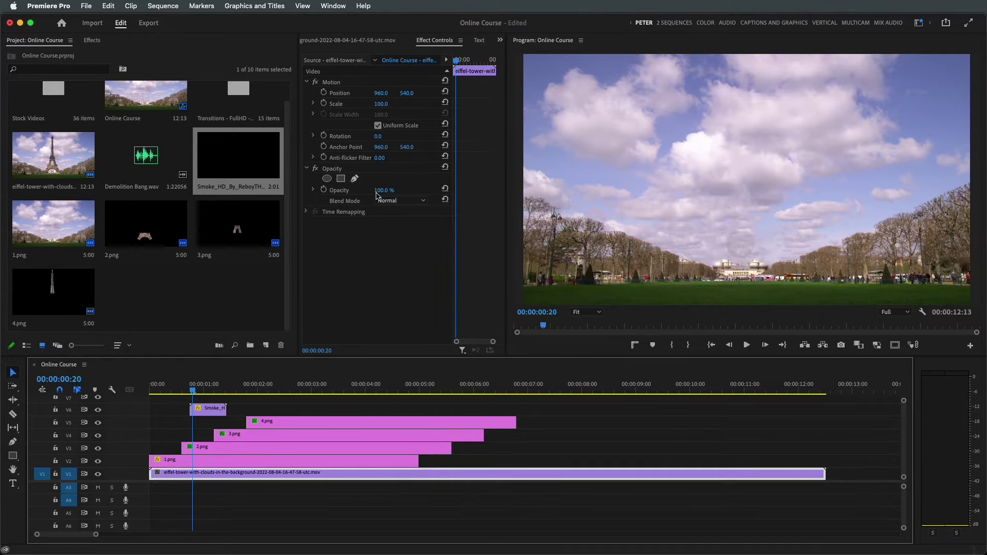
{"action": "left_click", "coordinate": [211, 408]}
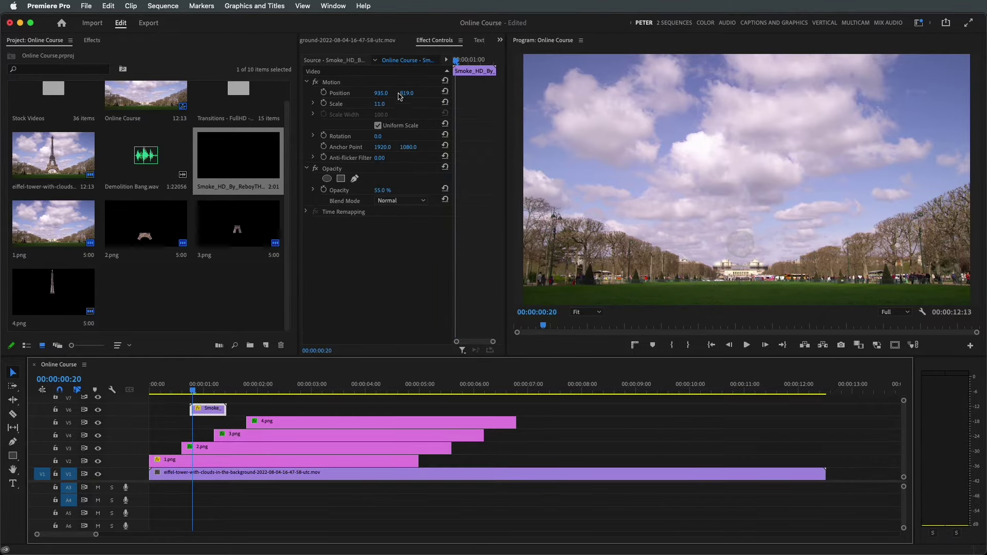
{"action": "left_click_drag", "start_coordinate": [400, 96], "coordinate": [423, 96]}
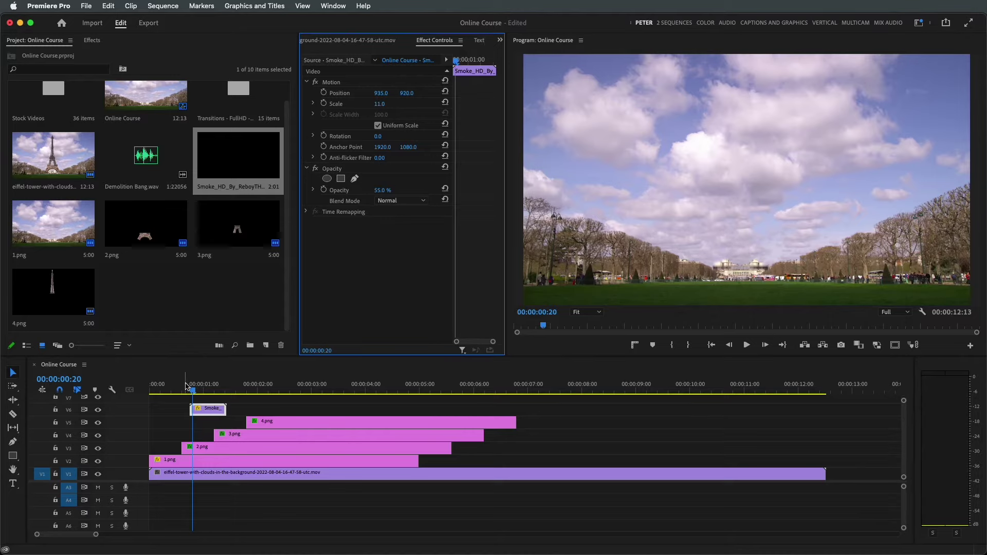
Nudge the smoke clip one frame later to match the tower's appearance.
{"action": "mouse_move", "coordinate": [186, 386]}
{"action": "left_mouse_down"}
{"action": "mouse_move", "coordinate": [225, 393]}
{"action": "mouse_move", "coordinate": [194, 393]}
{"action": "left_mouse_up"}
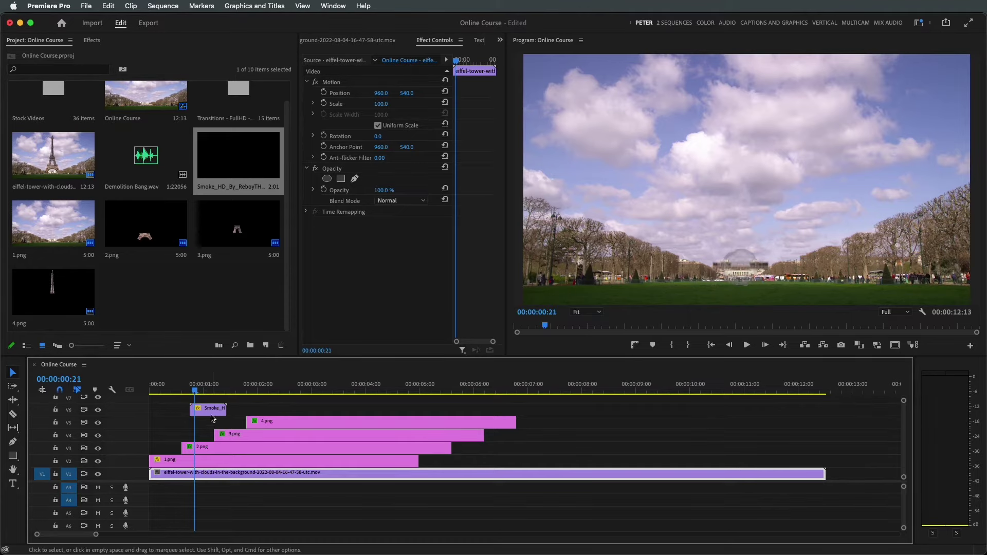
{"action": "left_click", "coordinate": [209, 410]}
{"action": "key", "text": "super+Right"}
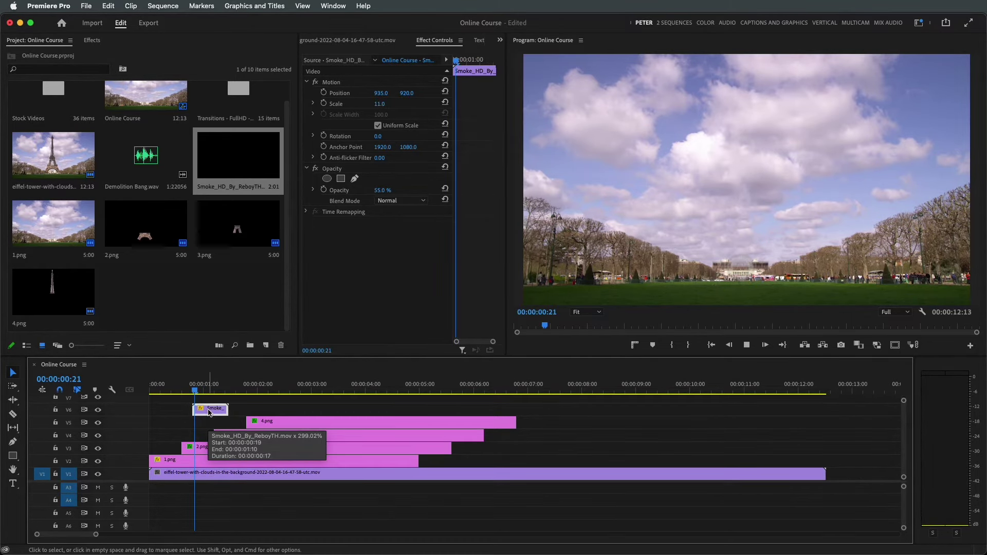
{"action": "left_click", "coordinate": [241, 473]}
{"action": "left_click", "coordinate": [227, 389]}
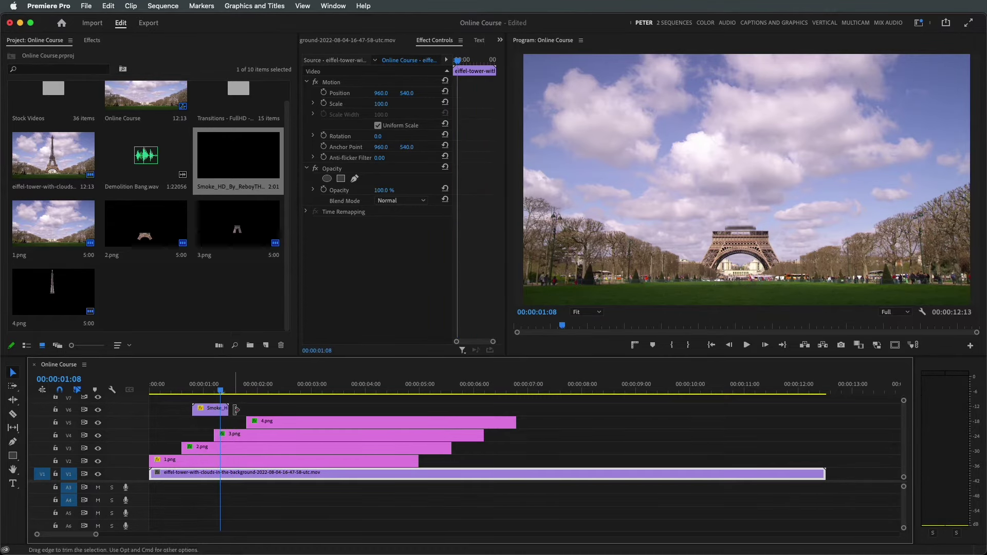
{"action": "left_click", "coordinate": [205, 411]}
Duplicate the smoke clip onto the track above and reposition the copy on the tower.
{"action": "left_click_drag", "start_coordinate": [223, 409], "coordinate": [222, 401]}
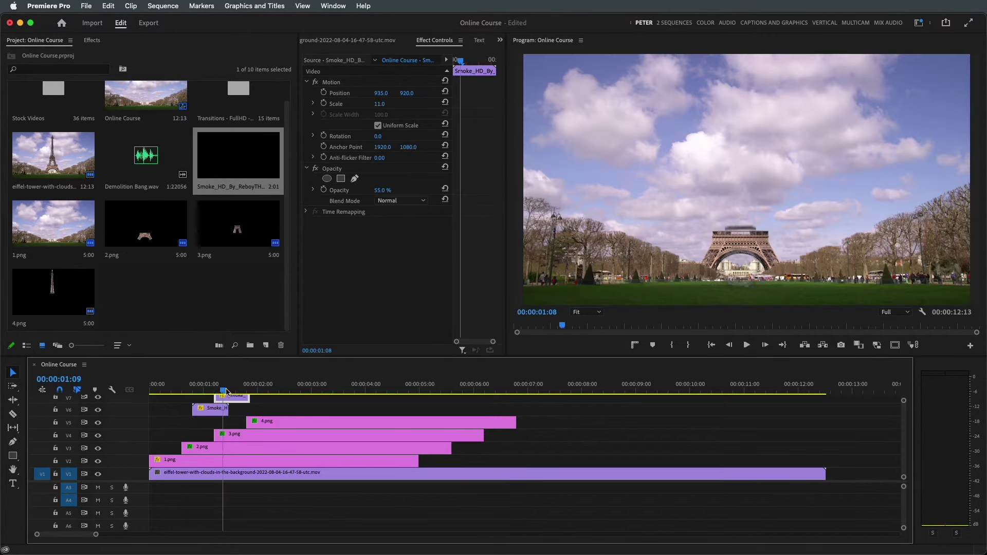
{"action": "key", "text": "Left"}
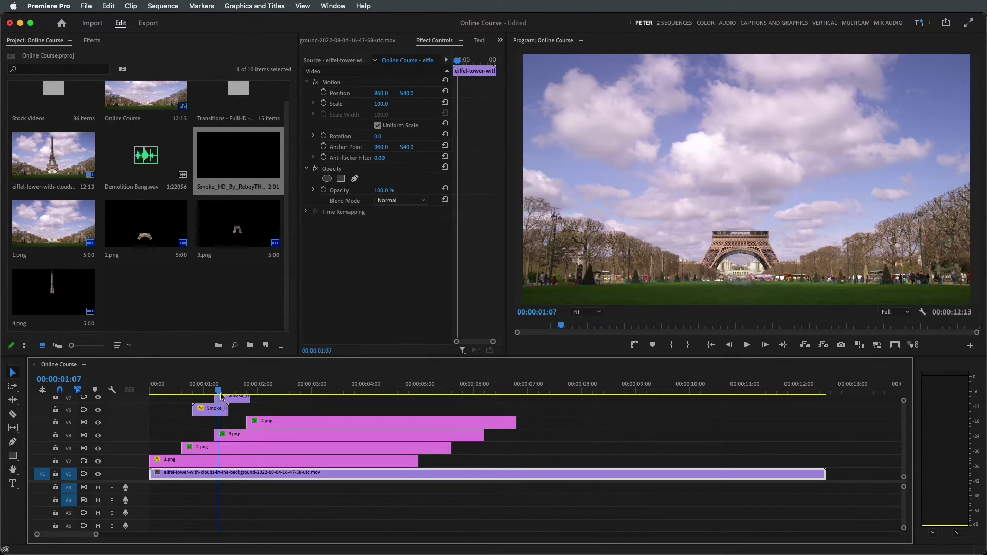
{"action": "left_click", "coordinate": [224, 396]}
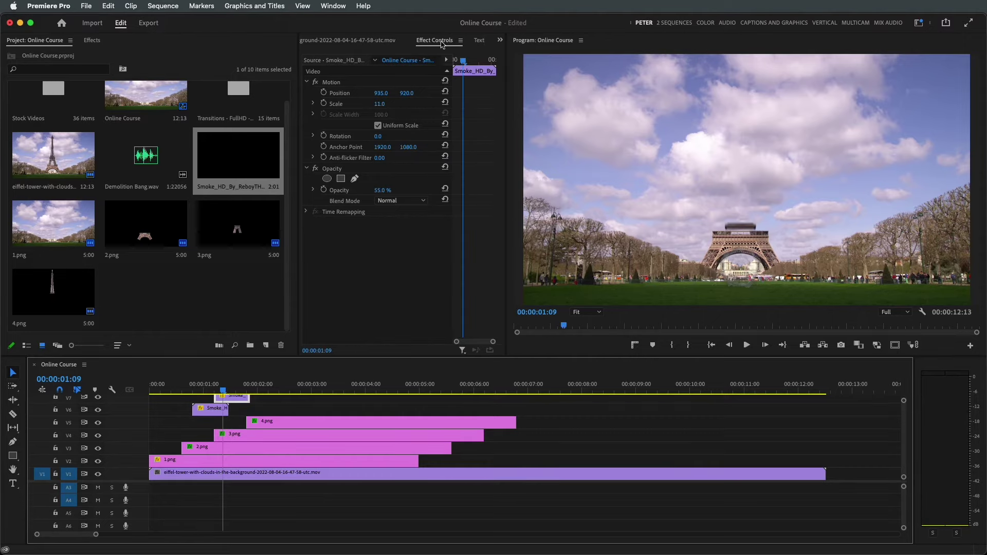
{"action": "left_click_drag", "start_coordinate": [411, 96], "coordinate": [363, 95]}
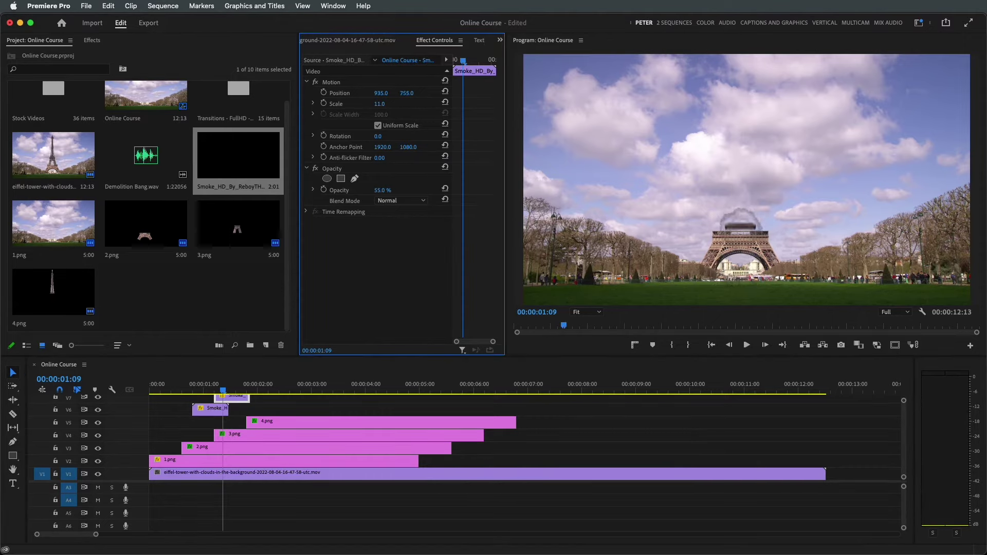
{"action": "left_click_drag", "start_coordinate": [224, 391], "coordinate": [266, 390]}
{"action": "scroll", "coordinate": [234, 414], "scroll_direction": "up", "scroll_amount": 1}
Copy the smoke to V8 from 00:00:01:20 at position 935, 575, then replay from the start.
{"action": "left_click", "coordinate": [232, 412]}
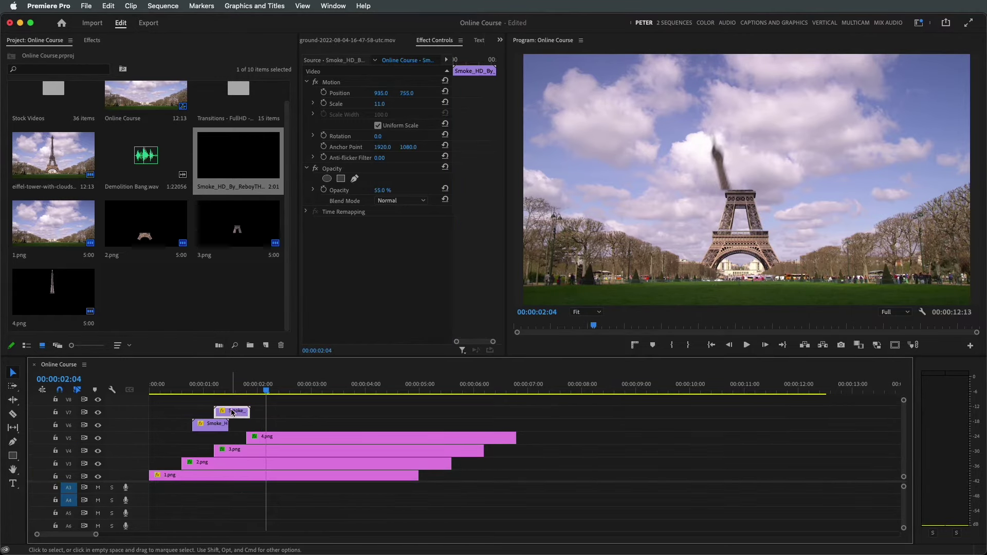
{"action": "mouse_move", "coordinate": [232, 411]}
{"action": "left_mouse_down", "text": "alt"}
{"action": "mouse_move", "coordinate": [272, 390]}
{"action": "mouse_move", "coordinate": [254, 392]}
{"action": "left_mouse_up", "text": "alt"}
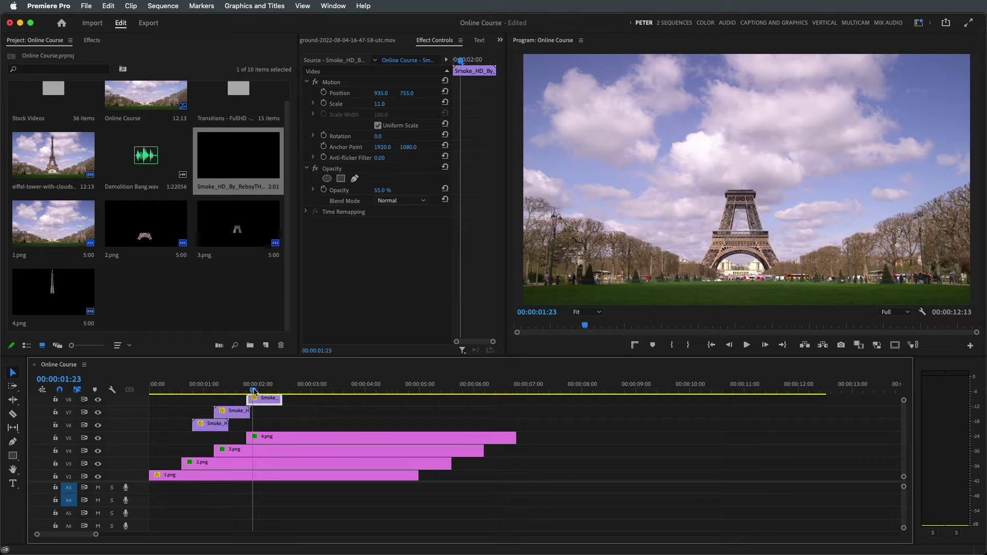
{"action": "left_click_drag", "start_coordinate": [260, 404], "coordinate": [264, 405]}
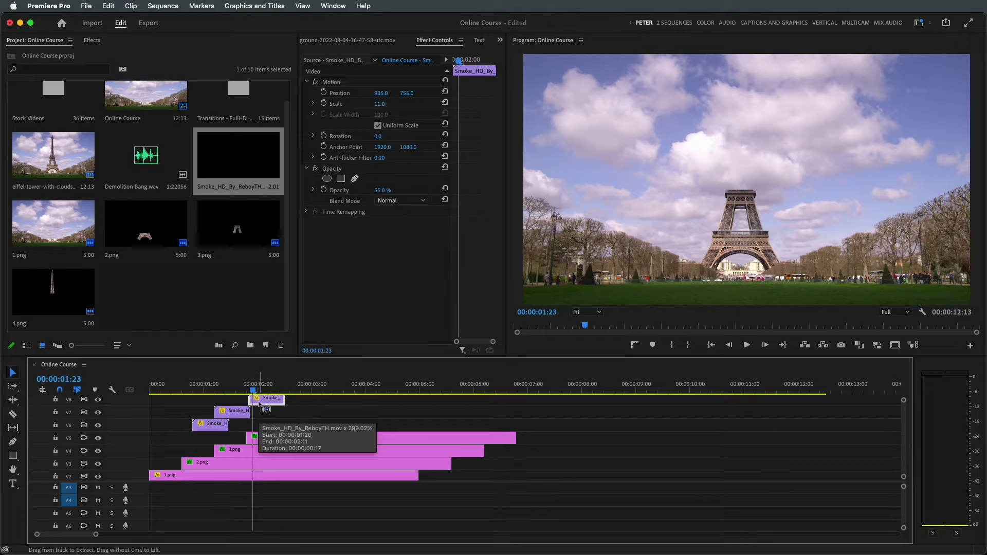
{"action": "left_click", "coordinate": [264, 391]}
{"action": "left_click", "coordinate": [266, 392]}
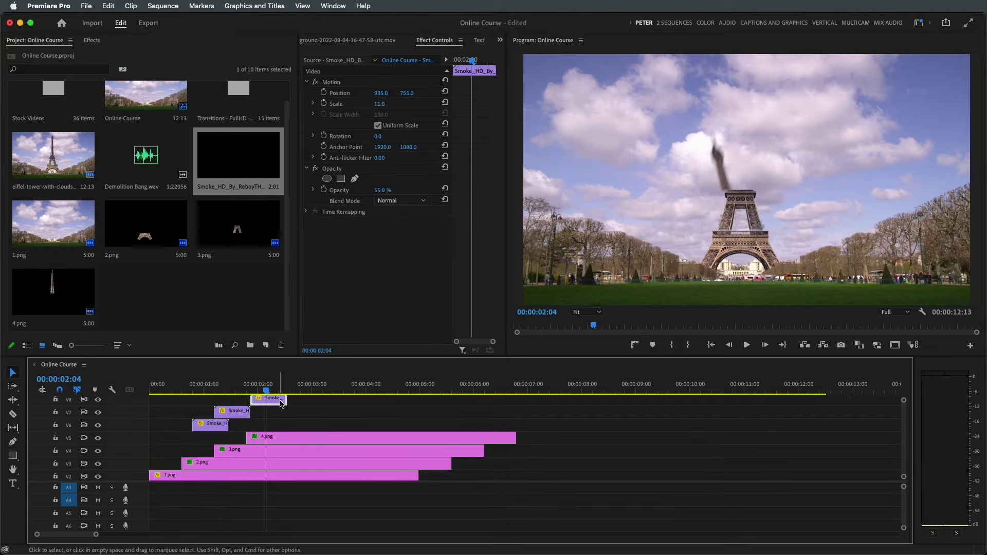
{"action": "left_click_drag", "start_coordinate": [406, 93], "coordinate": [312, 93]}
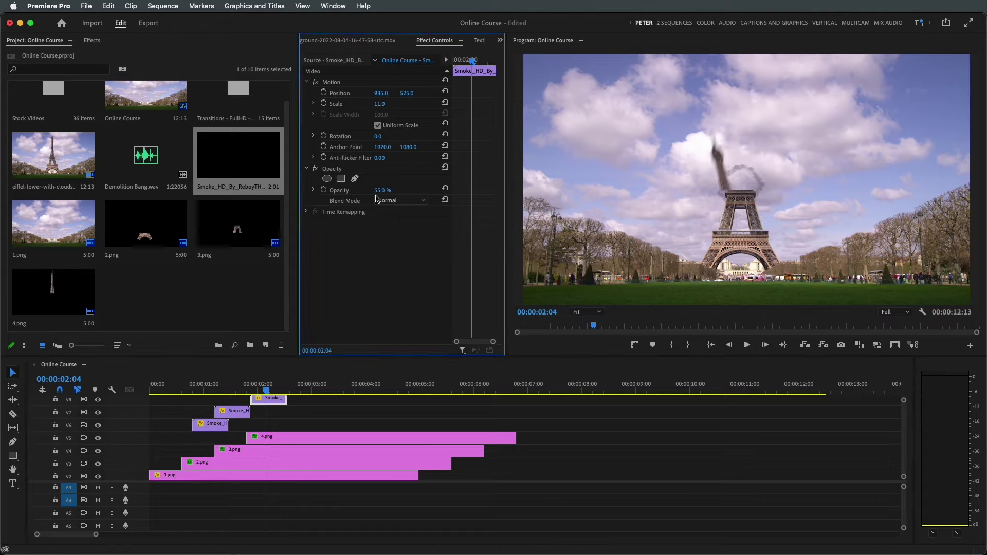
{"action": "key", "text": "Home"}
{"action": "key", "text": "space"}
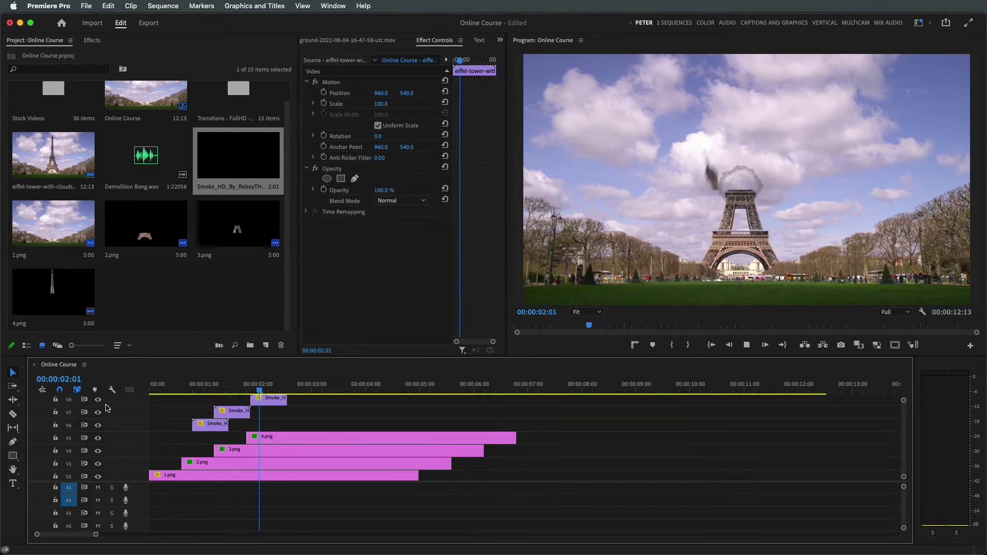
Shift the V8 smoke puff later to start at 00:00:01:23 and play to check timing.
{"action": "mouse_move", "coordinate": [304, 390]}
{"action": "left_mouse_down"}
{"action": "mouse_move", "coordinate": [267, 394]}
{"action": "mouse_move", "coordinate": [281, 393]}
{"action": "left_mouse_up"}
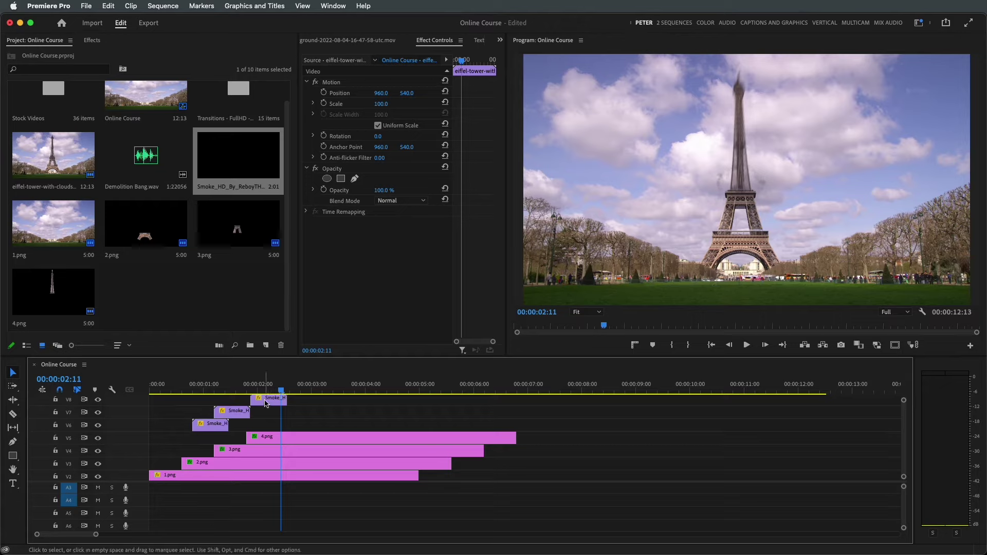
{"action": "left_click", "coordinate": [267, 401]}
{"action": "left_click_drag", "start_coordinate": [273, 407], "coordinate": [291, 405]}
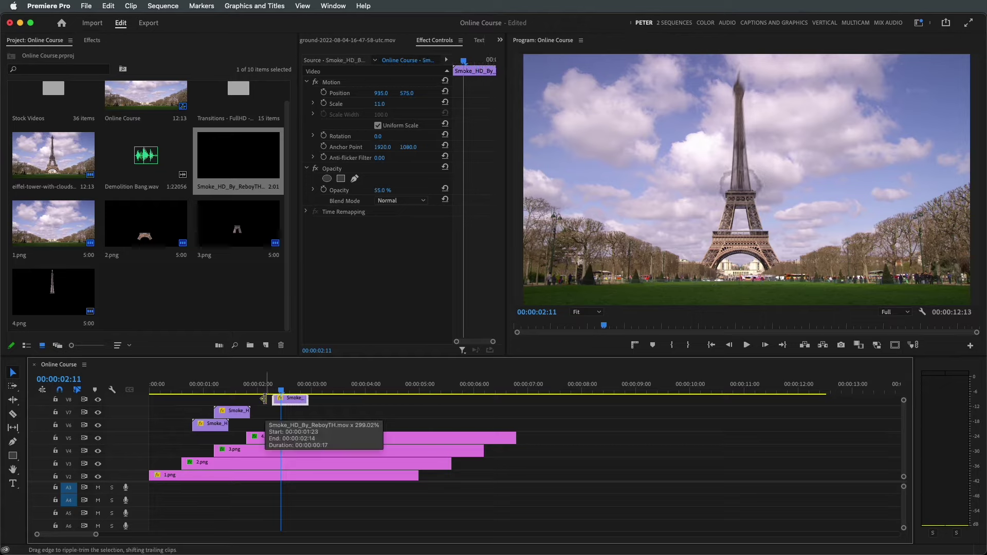
{"action": "left_click_drag", "start_coordinate": [264, 392], "coordinate": [161, 392]}
{"action": "key", "text": "space"}
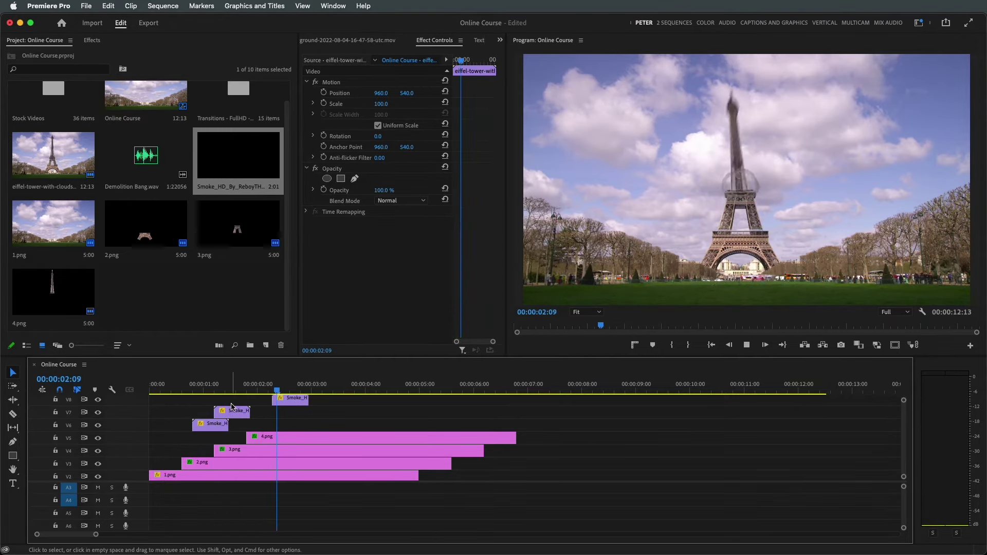
Raise the V6 smoke puff in the frame to position 935, 827.
{"action": "left_click_drag", "start_coordinate": [182, 392], "coordinate": [223, 391]}
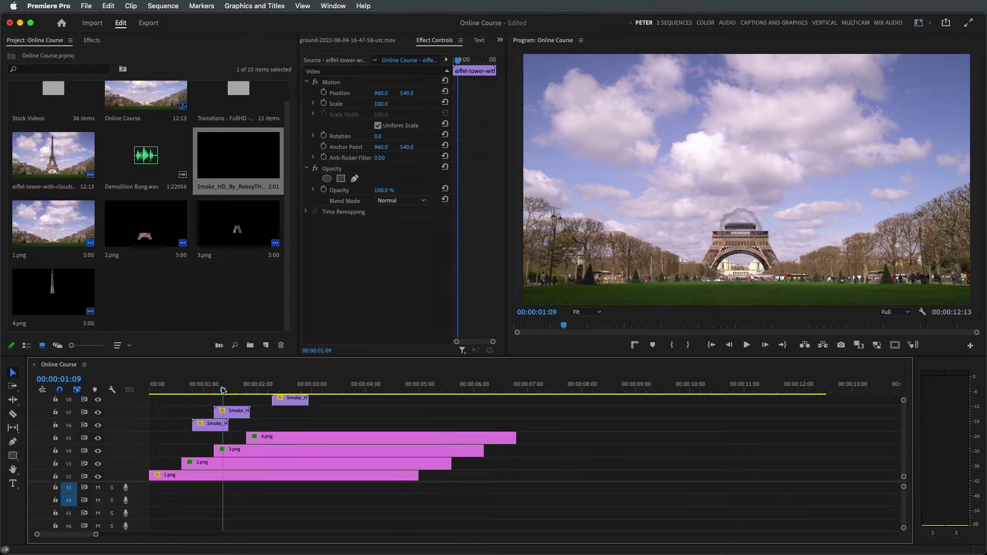
{"action": "left_click_drag", "start_coordinate": [223, 391], "coordinate": [207, 391]}
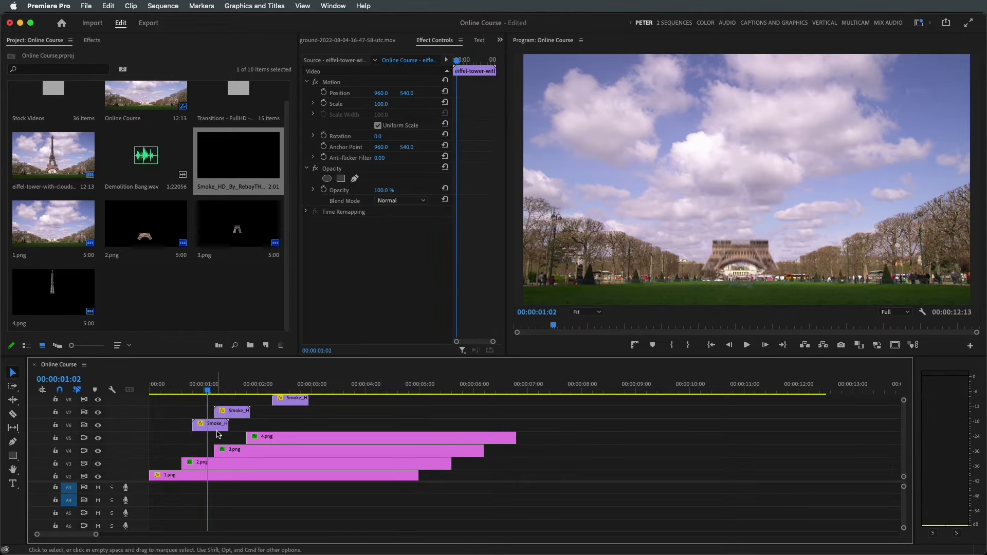
{"action": "left_click", "coordinate": [216, 426]}
{"action": "left_click_drag", "start_coordinate": [406, 94], "coordinate": [388, 93]}
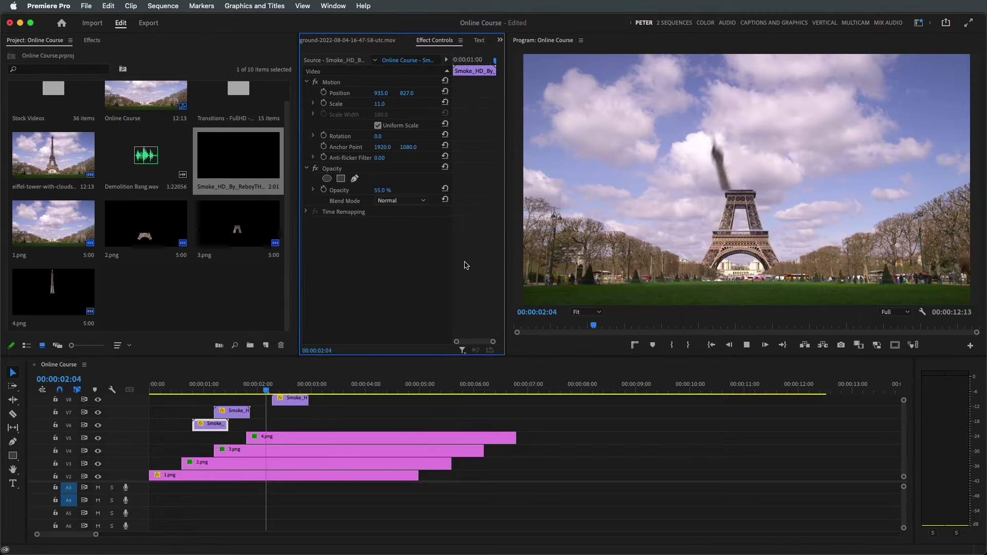
Lower the V6 smoke puff to position 935, 946.
{"action": "left_click_drag", "start_coordinate": [256, 386], "coordinate": [198, 385]}
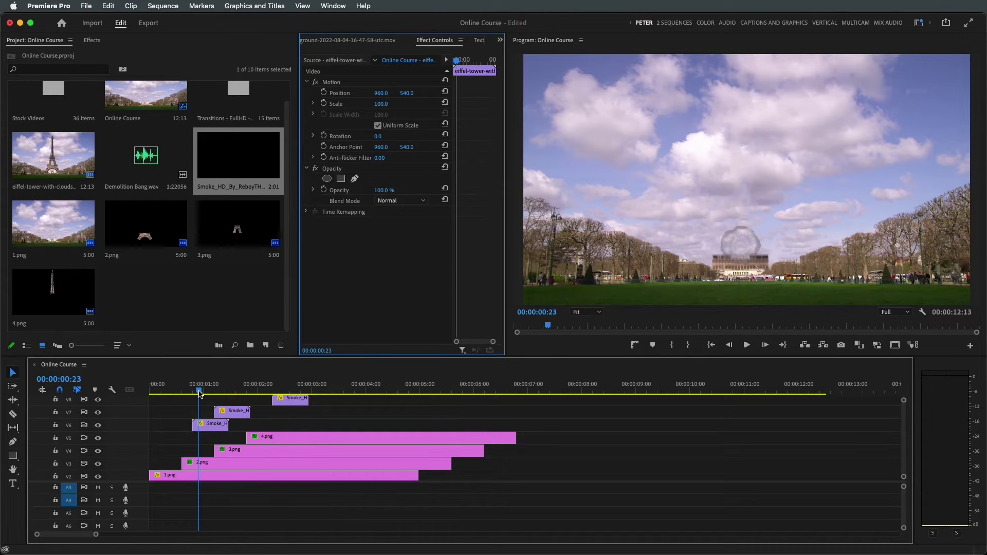
{"action": "left_click", "coordinate": [212, 386]}
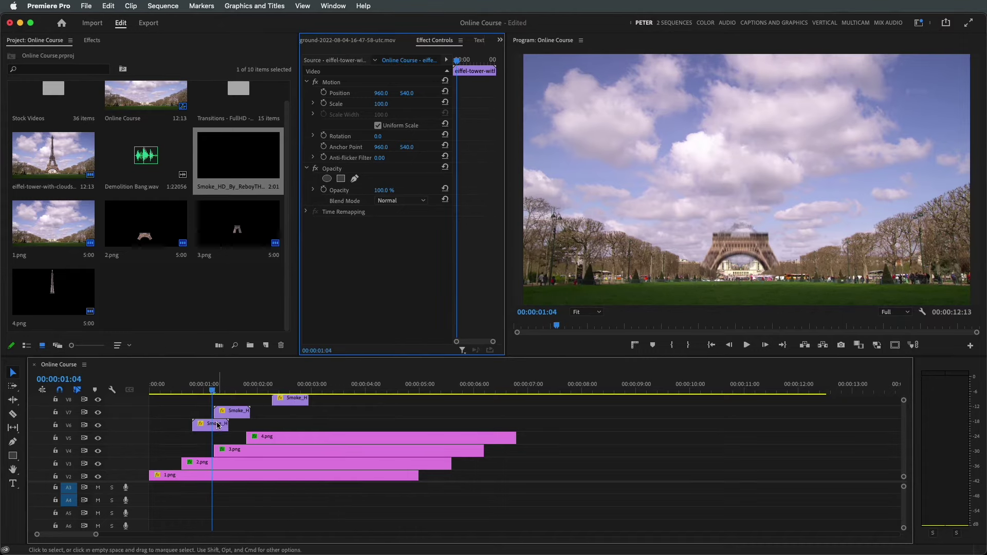
{"action": "left_click", "coordinate": [211, 425]}
{"action": "left_click_drag", "start_coordinate": [409, 93], "coordinate": [451, 93]}
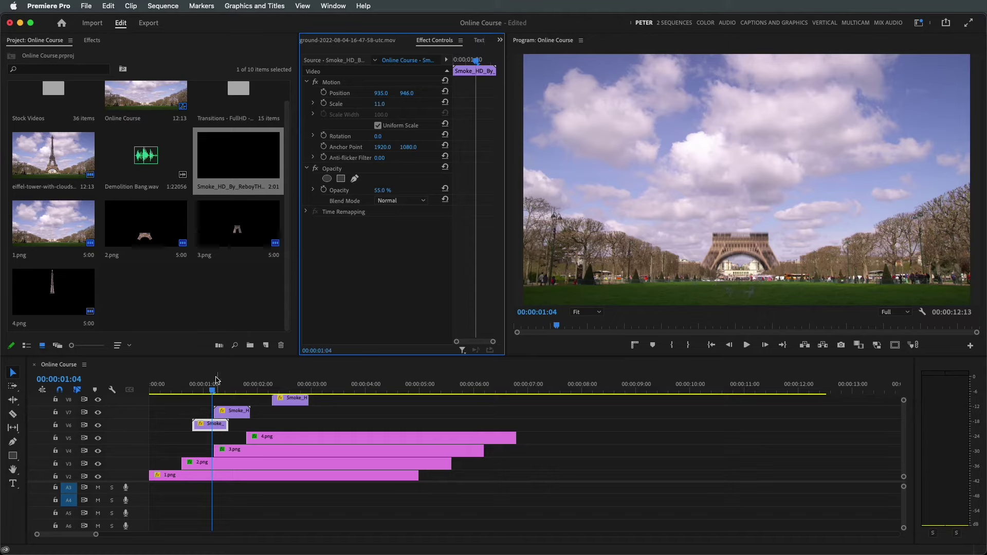
Play the sequence from near the start to review the smoke timing.
{"action": "left_click_drag", "start_coordinate": [214, 387], "coordinate": [181, 386]}
{"action": "key", "text": "space"}
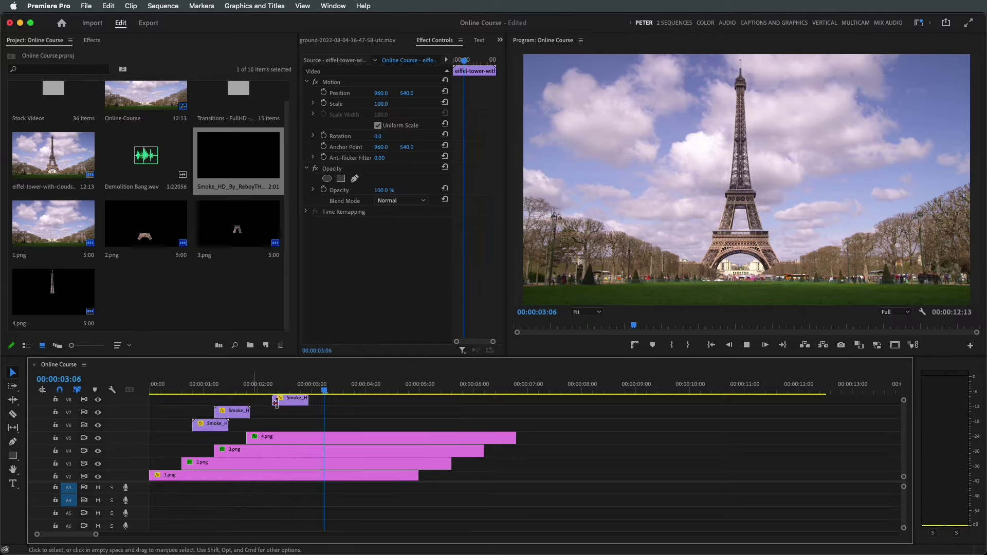
{"action": "left_click", "coordinate": [181, 389]}
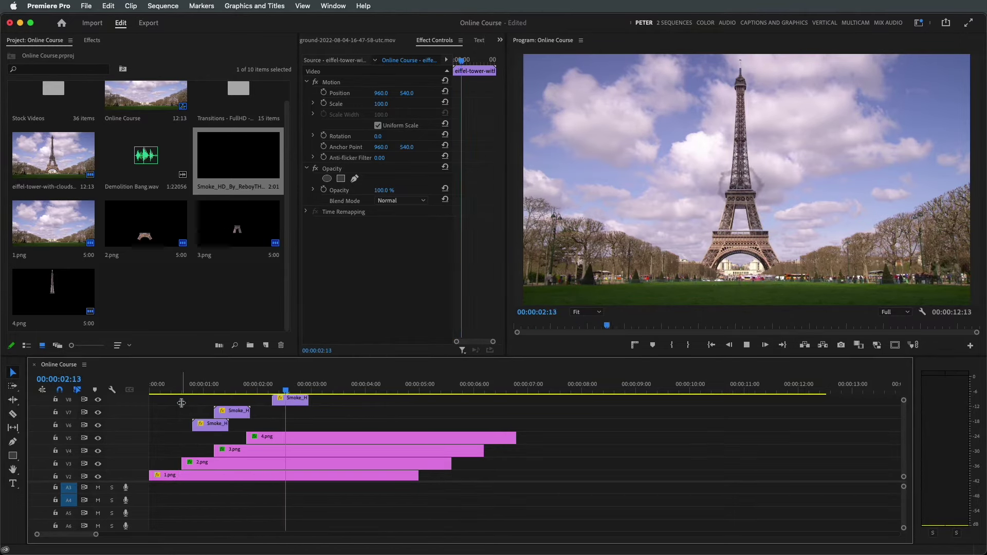
{"action": "key", "text": "space"}
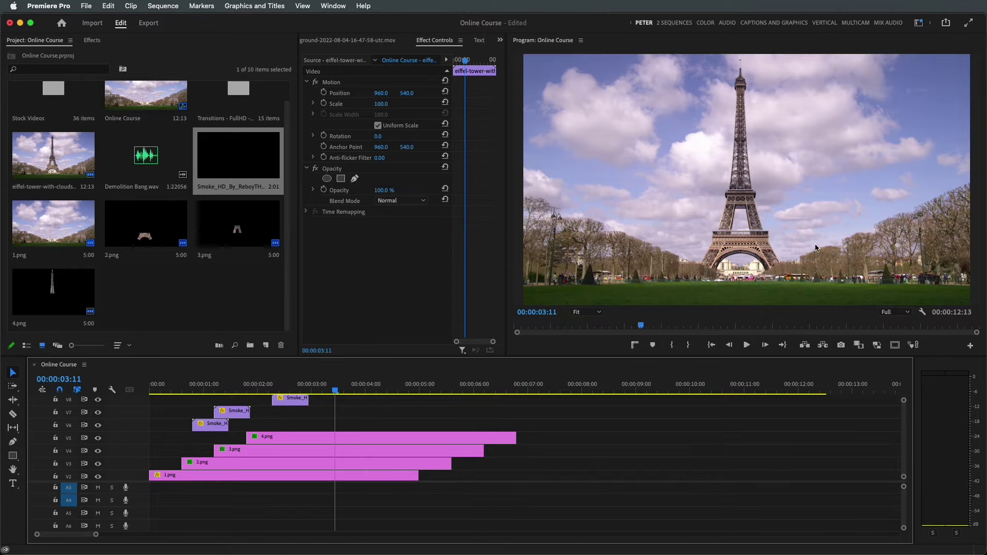
{"action": "scroll", "coordinate": [228, 501], "scroll_direction": "up", "scroll_amount": 2}
Create an Adjustment Layer with default settings and drop it on V10 at the sequence start.
{"action": "scroll", "coordinate": [196, 468], "scroll_direction": "up", "scroll_amount": 2}
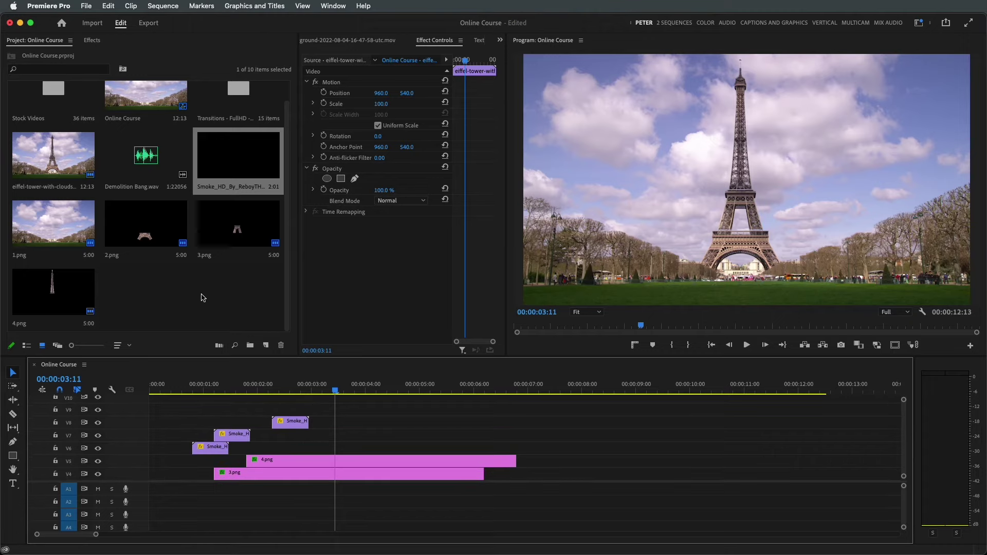
{"action": "right_click", "coordinate": [201, 293]}
{"action": "mouse_move", "coordinate": [236, 340]}
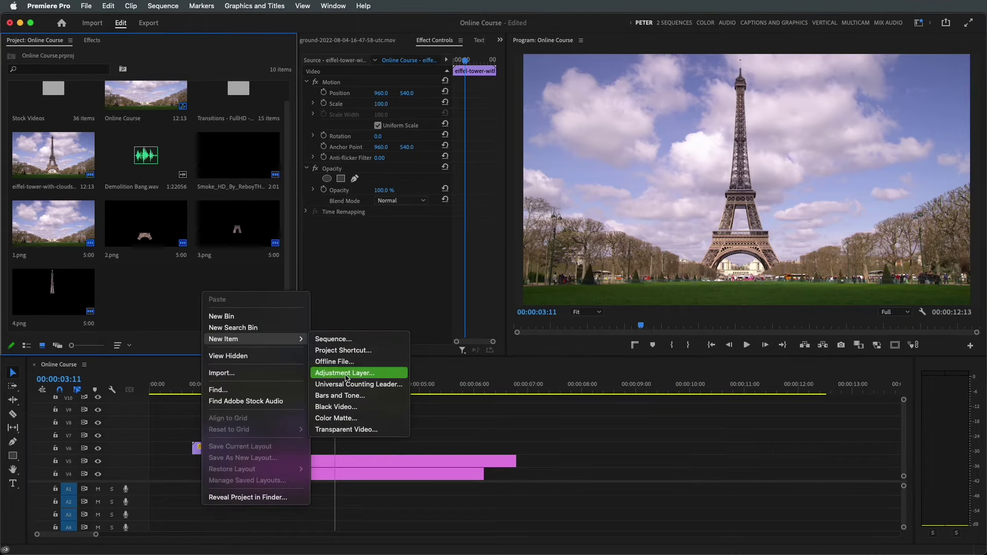
{"action": "left_click", "coordinate": [350, 372]}
{"action": "left_click", "coordinate": [569, 328]}
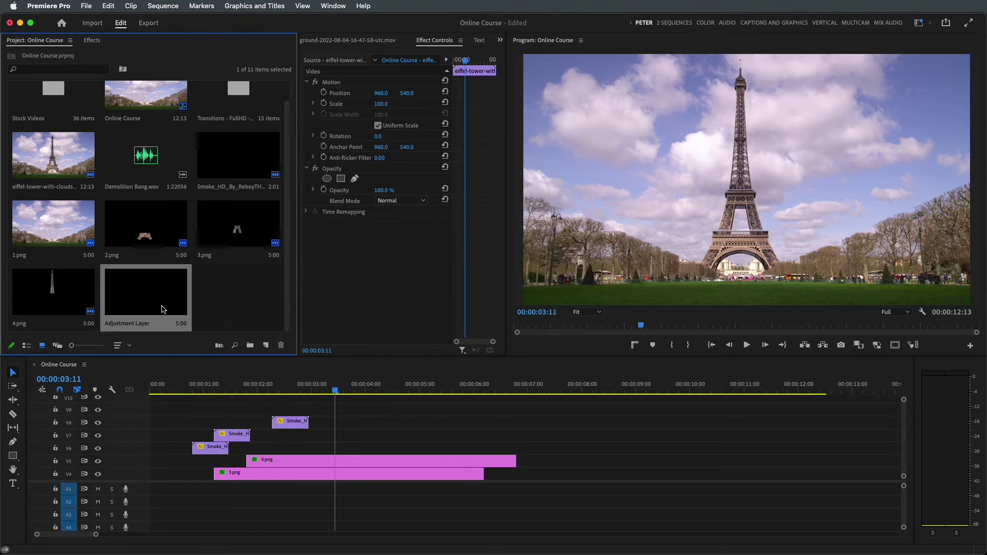
{"action": "mouse_move", "coordinate": [202, 388]}
{"action": "left_mouse_down"}
{"action": "mouse_move", "coordinate": [153, 415]}
{"action": "mouse_move", "coordinate": [130, 410]}
{"action": "left_mouse_up"}
Lengthen the adjustment layer slightly and zoom the timeline out to show the whole sequence.
{"action": "scroll", "coordinate": [437, 429], "scroll_direction": "up", "scroll_amount": 1}
{"action": "left_click_drag", "start_coordinate": [419, 446], "coordinate": [517, 446]}
{"action": "scroll", "coordinate": [520, 451], "scroll_direction": "down", "scroll_amount": 2}
{"action": "key", "text": "minus"}
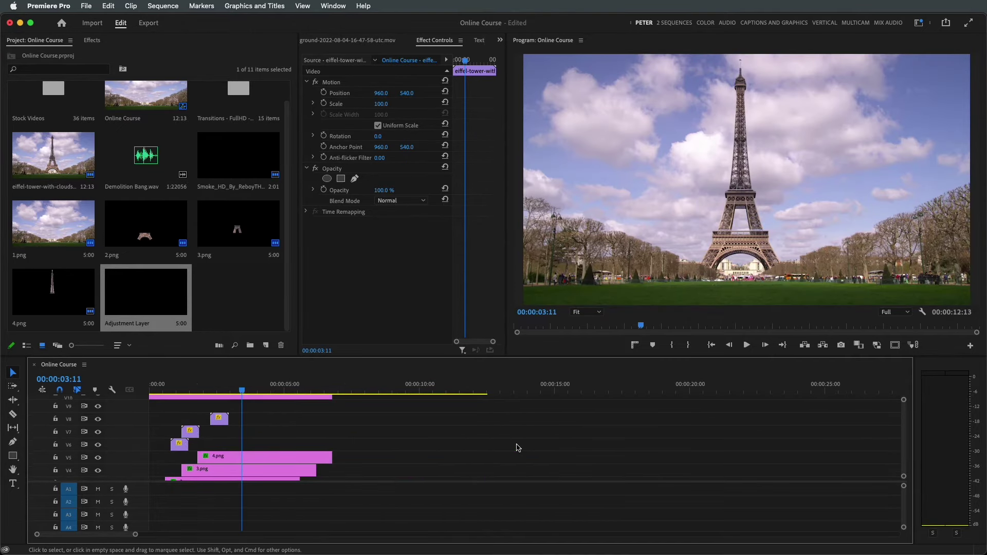
{"action": "scroll", "coordinate": [360, 442], "scroll_direction": "down", "scroll_amount": 1}
{"action": "scroll", "coordinate": [313, 465], "scroll_direction": "down", "scroll_amount": 1}
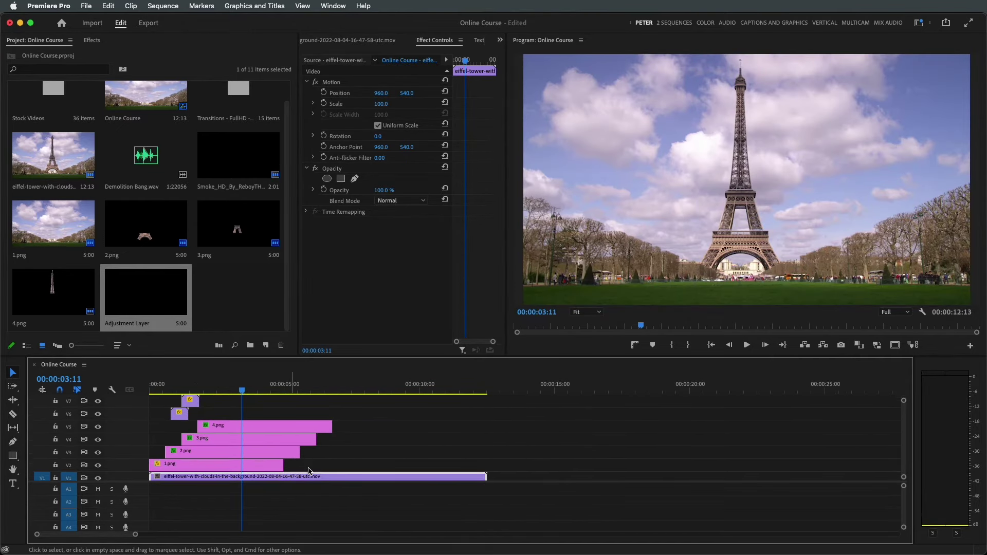
Extend 1.png, 2.png, 3.png and 4.png to end with the tower clip at 00:00:12:13.
{"action": "left_click_drag", "start_coordinate": [278, 469], "coordinate": [486, 465]}
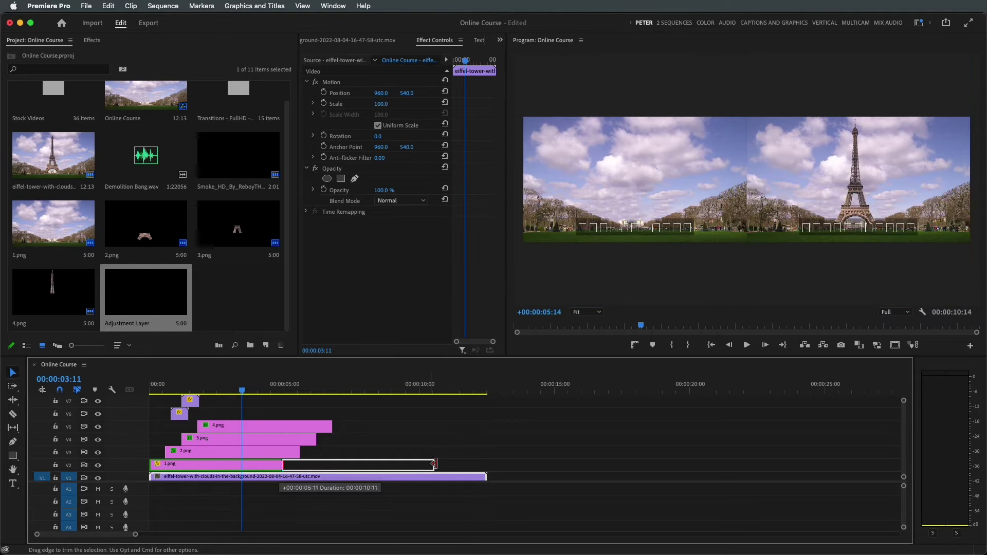
{"action": "left_click_drag", "start_coordinate": [305, 452], "coordinate": [486, 453]}
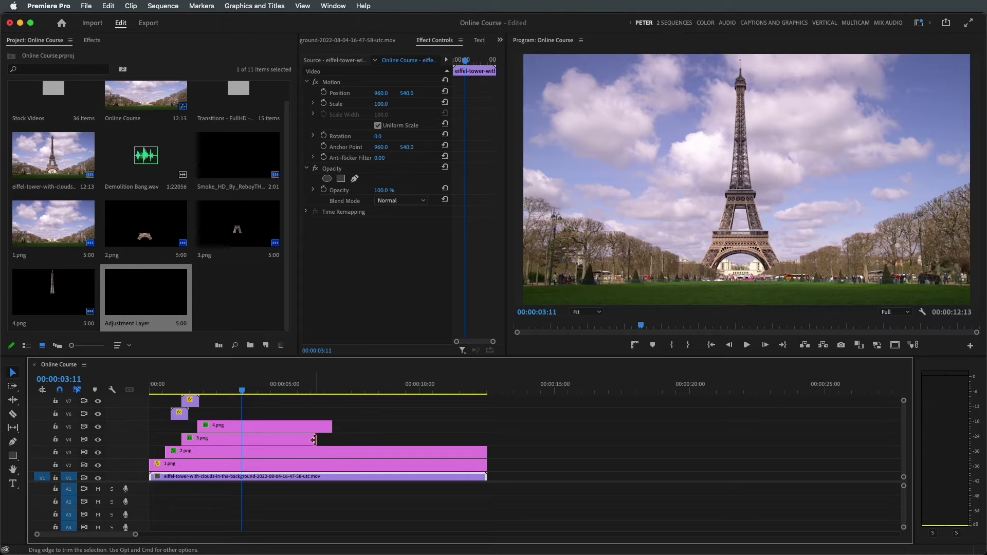
{"action": "left_click_drag", "start_coordinate": [316, 440], "coordinate": [486, 439]}
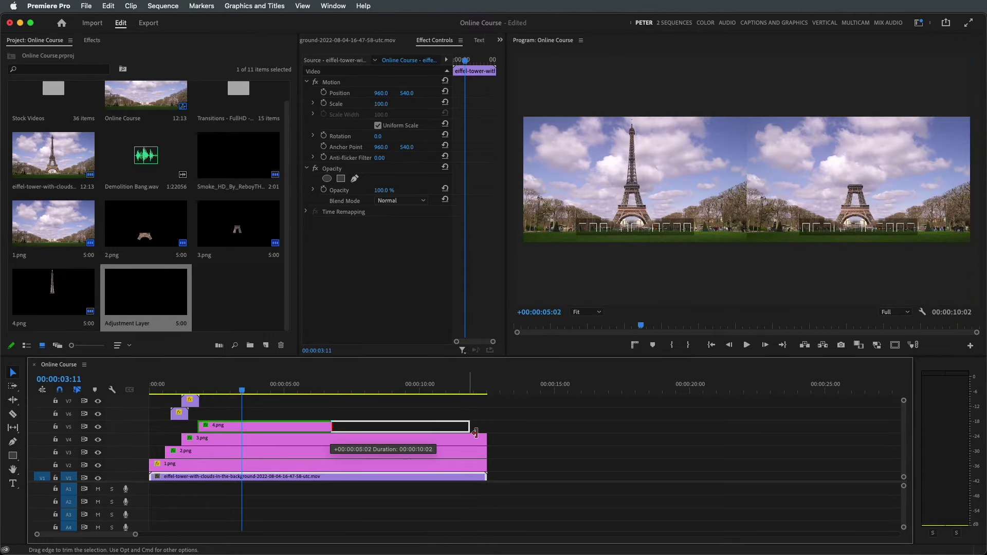
{"action": "left_click_drag", "start_coordinate": [331, 426], "coordinate": [486, 426]}
{"action": "left_click", "coordinate": [323, 390]}
{"action": "left_click_drag", "start_coordinate": [336, 392], "coordinate": [200, 391]}
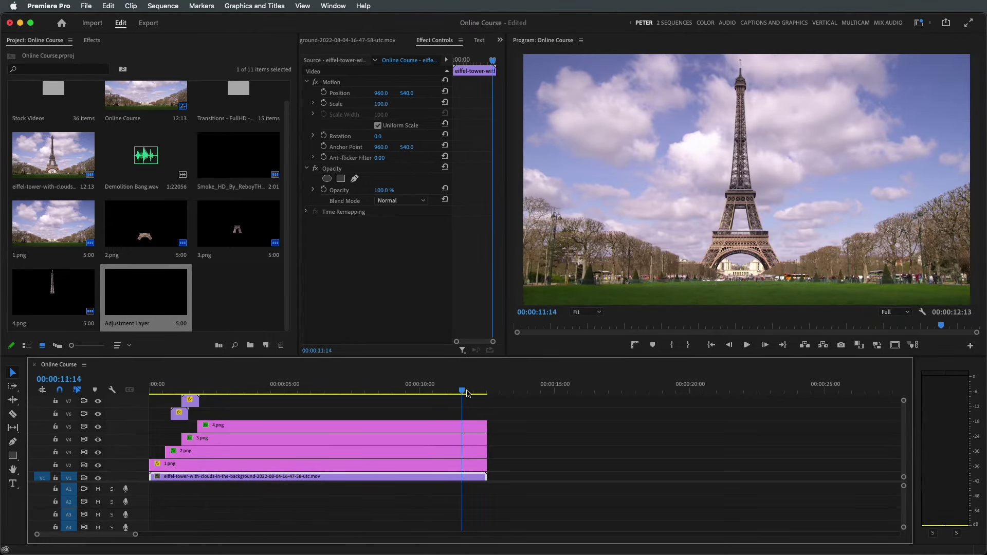
Extend the V10 adjustment layer to the sequence end at 00:00:12:13.
{"action": "left_click_drag", "start_coordinate": [343, 423], "coordinate": [154, 400]}
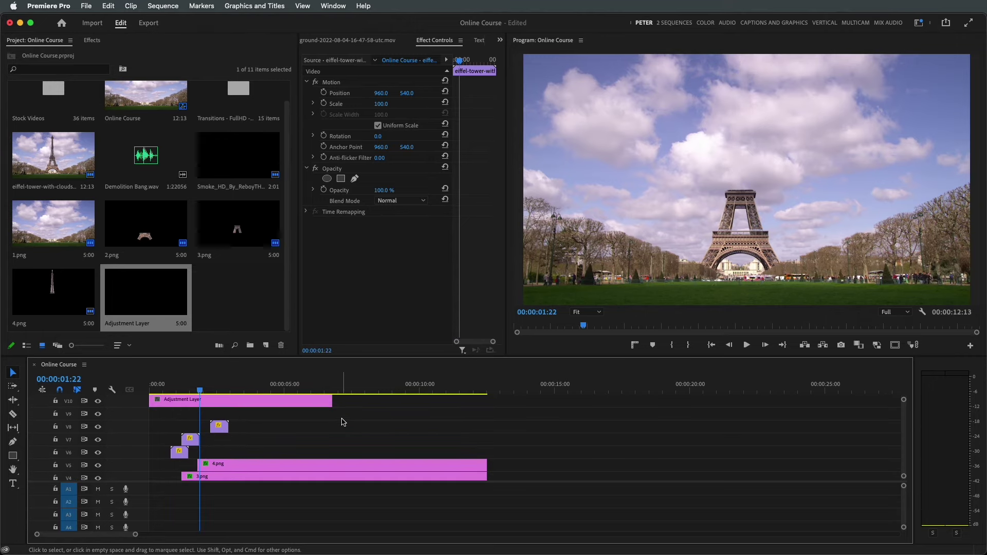
{"action": "left_click_drag", "start_coordinate": [332, 401], "coordinate": [487, 406]}
{"action": "left_click", "coordinate": [145, 393]}
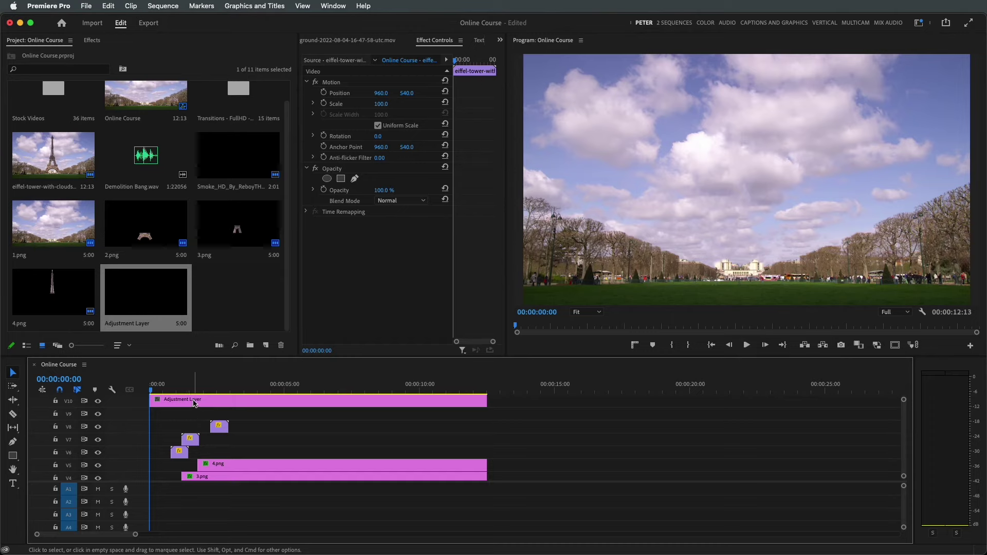
Rename the adjustment layer clip to 'zoom in'.
{"action": "right_click", "coordinate": [194, 403]}
{"action": "left_click", "coordinate": [236, 491]}
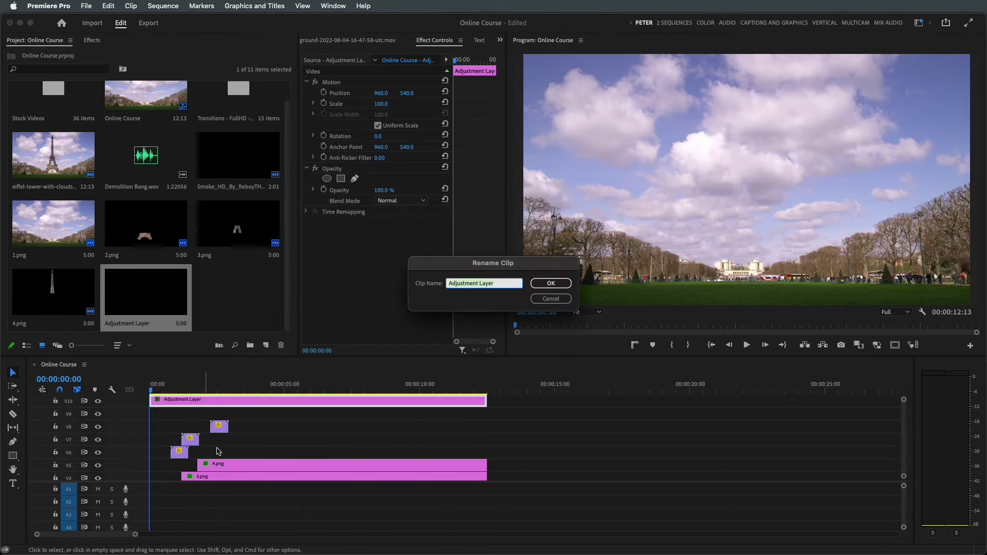
{"action": "type", "text": "zoom in"}
{"action": "key", "text": "Return"}
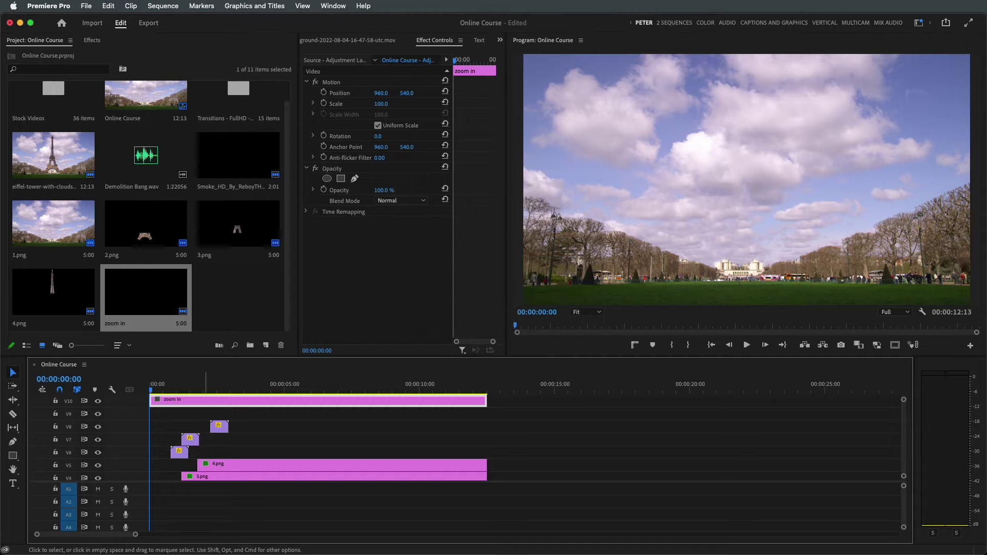
Apply the Transform effect to the zoom in layer and enable Scale keyframing.
{"action": "left_click", "coordinate": [92, 41]}
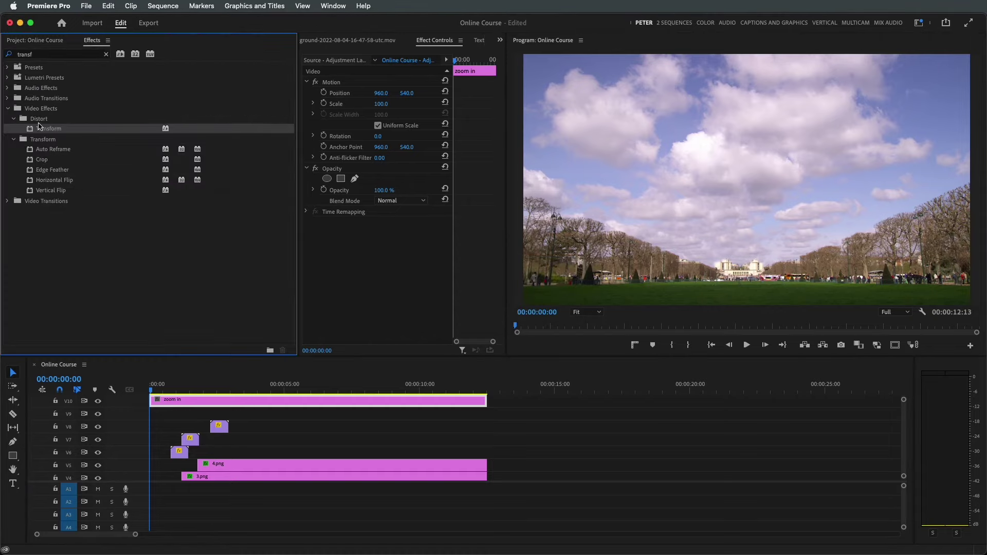
{"action": "left_click_drag", "start_coordinate": [127, 247], "coordinate": [181, 403]}
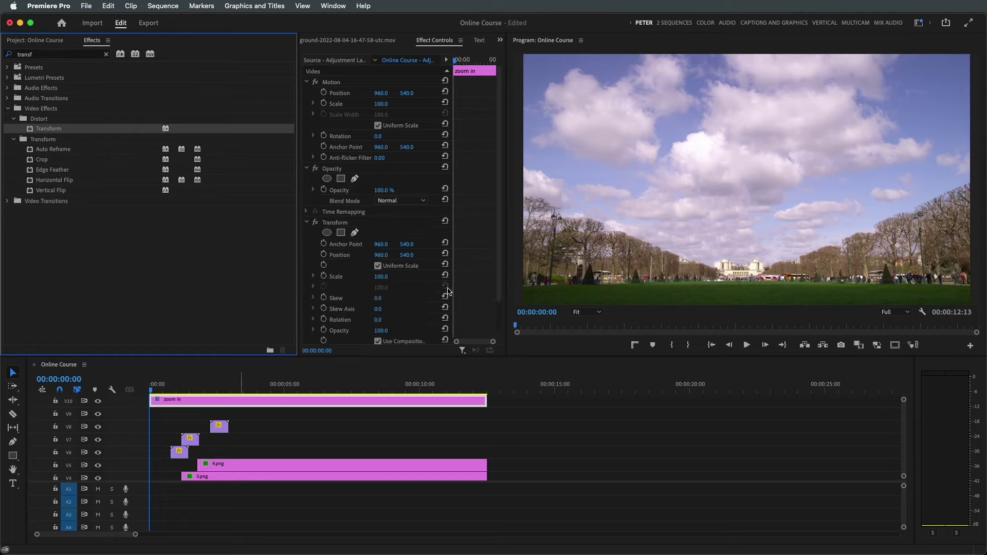
{"action": "left_click", "coordinate": [324, 276]}
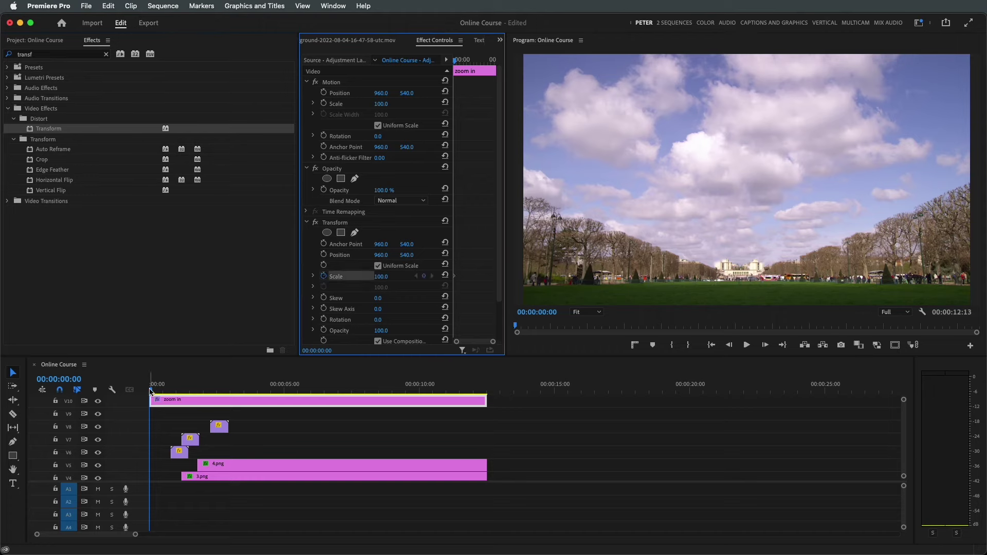
Edit Transform Scale at the sequence end, then add a Position keyframe at 00:00:00:00.
{"action": "left_click_drag", "start_coordinate": [151, 389], "coordinate": [482, 387]}
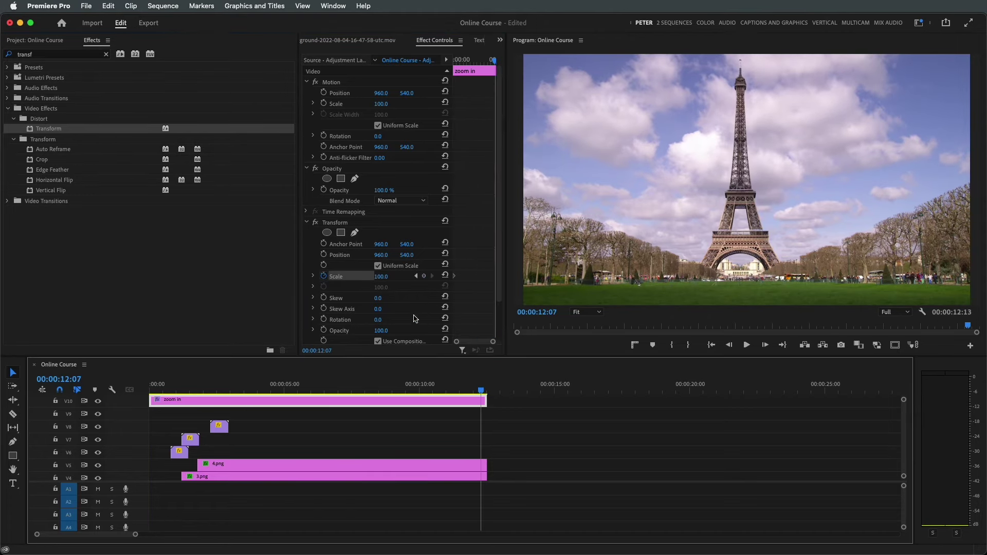
{"action": "left_click", "coordinate": [382, 278]}
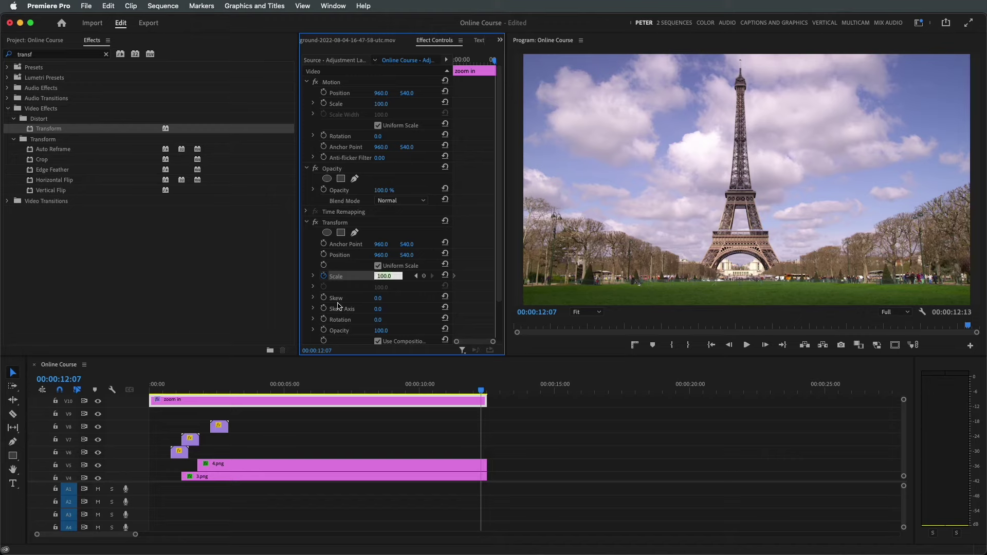
{"action": "left_click", "coordinate": [129, 395]}
{"action": "key", "text": "Home"}
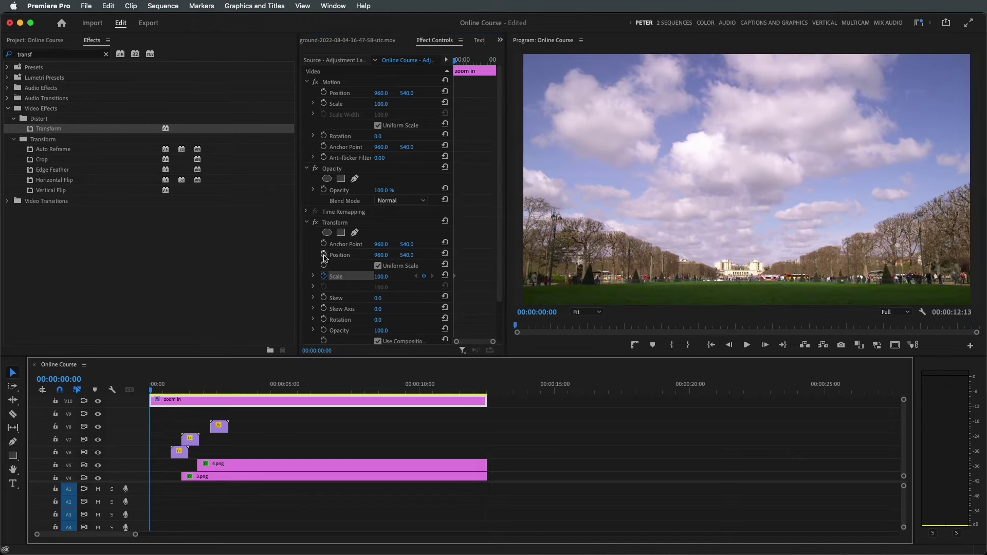
{"action": "left_click", "coordinate": [324, 255]}
On the last frame, raise the zoom in layer's ending Transform Scale to 115.
{"action": "left_click_drag", "start_coordinate": [464, 385], "coordinate": [487, 385]}
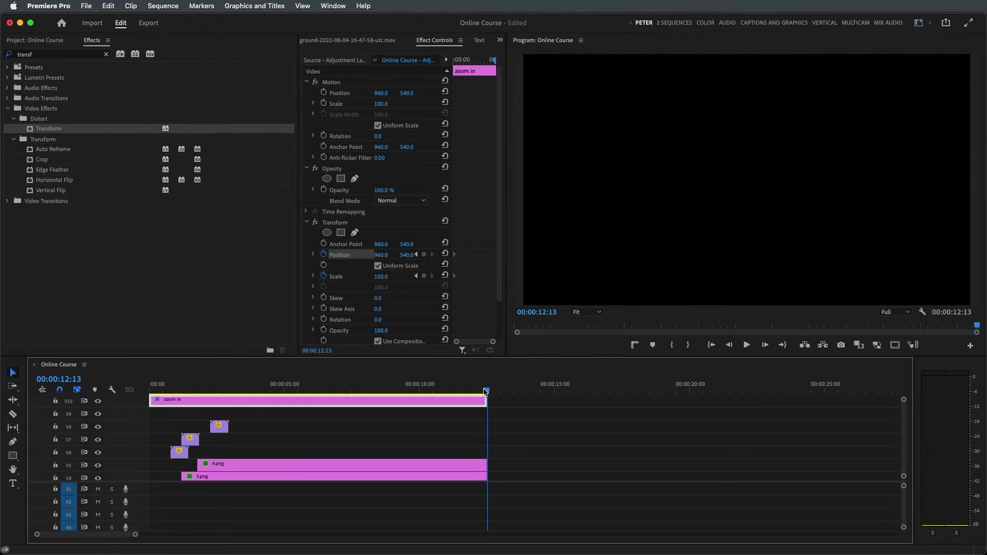
{"action": "left_click_drag", "start_coordinate": [485, 392], "coordinate": [478, 385]}
{"action": "mouse_move", "coordinate": [381, 279]}
{"action": "left_mouse_down"}
{"action": "mouse_move", "coordinate": [425, 257]}
{"action": "mouse_move", "coordinate": [405, 255]}
{"action": "left_mouse_up"}
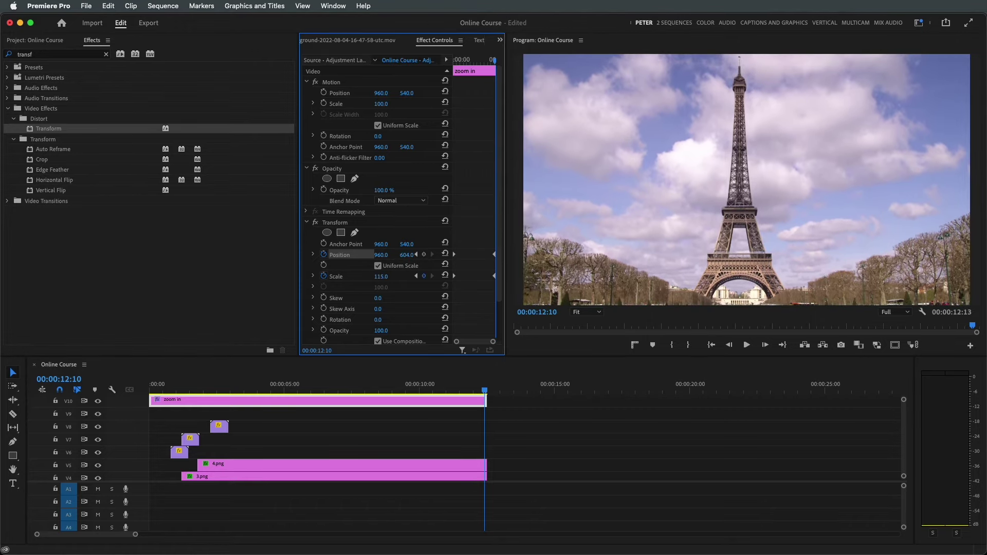
Preview the zoom-in from the sequence start, then select the third smoke puff clip on V8.
{"action": "key", "text": "Home"}
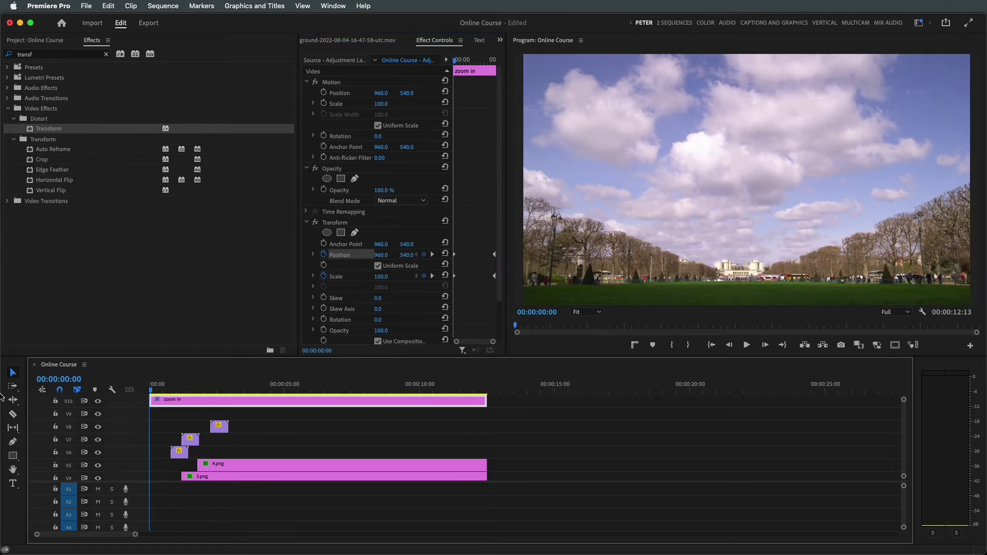
{"action": "key", "text": "space"}
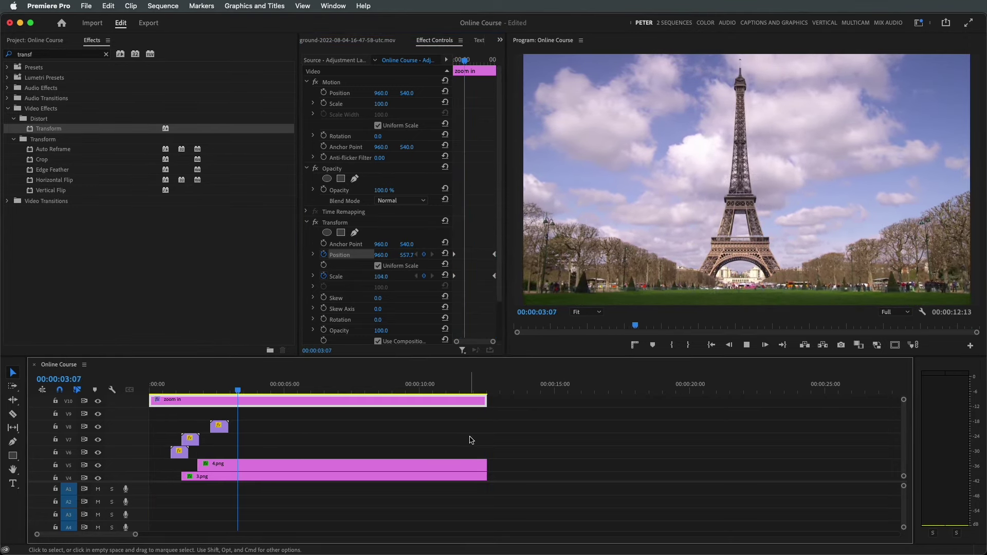
{"action": "mouse_move", "coordinate": [176, 390]}
{"action": "left_mouse_down"}
{"action": "mouse_move", "coordinate": [201, 392]}
{"action": "mouse_move", "coordinate": [189, 395]}
{"action": "left_mouse_up"}
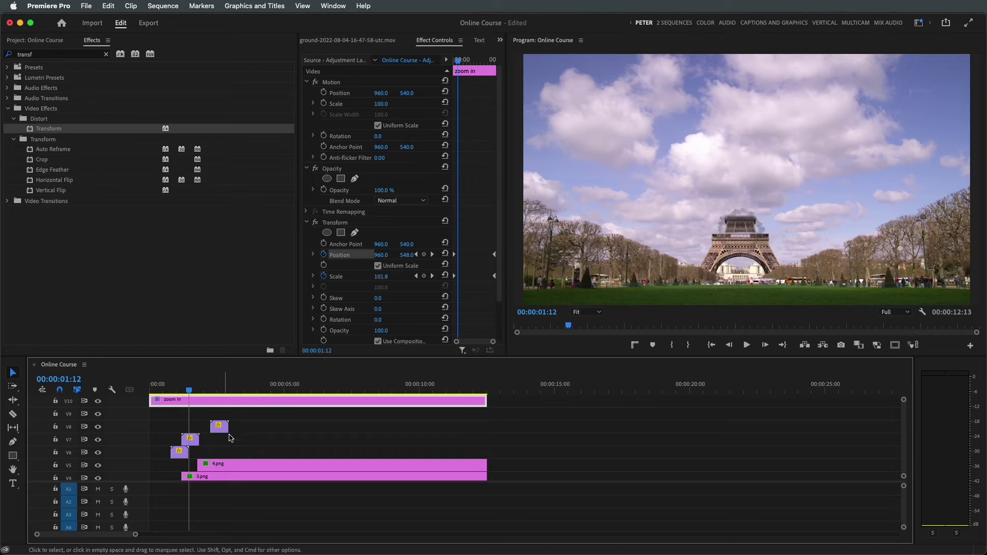
{"action": "left_click", "coordinate": [222, 430]}
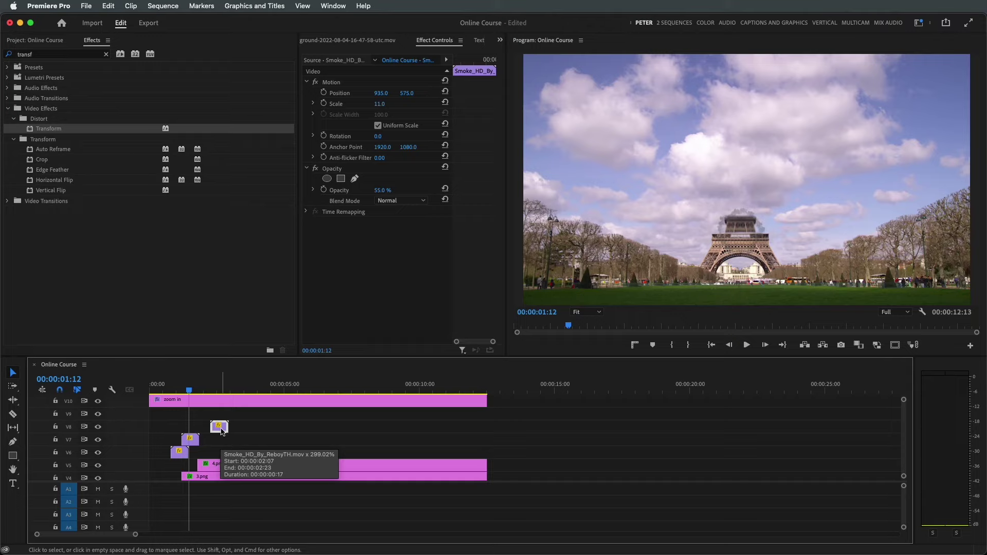
Move the smoke clip down to V7 and open the FullHD transitions bin.
{"action": "key", "text": "alt+Down"}
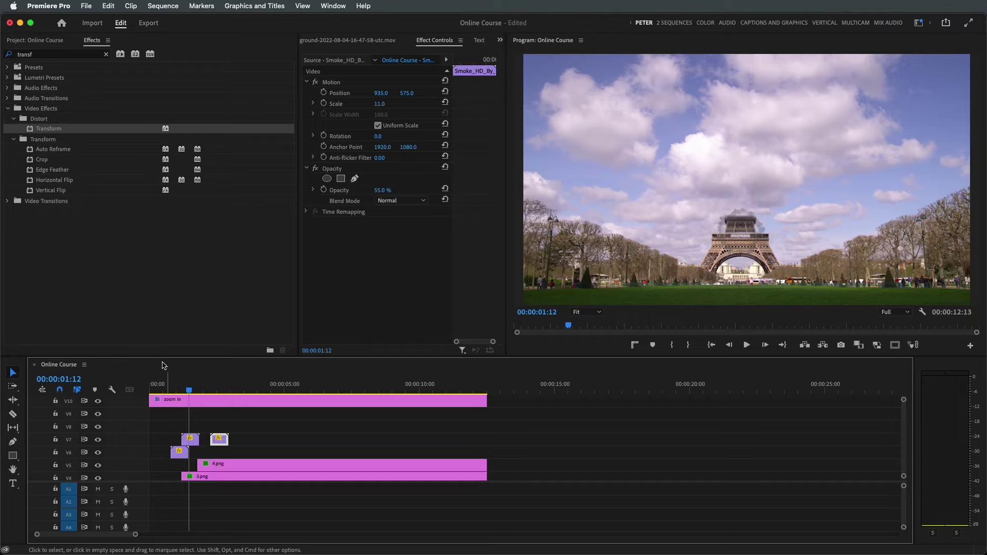
{"action": "left_click", "coordinate": [45, 40]}
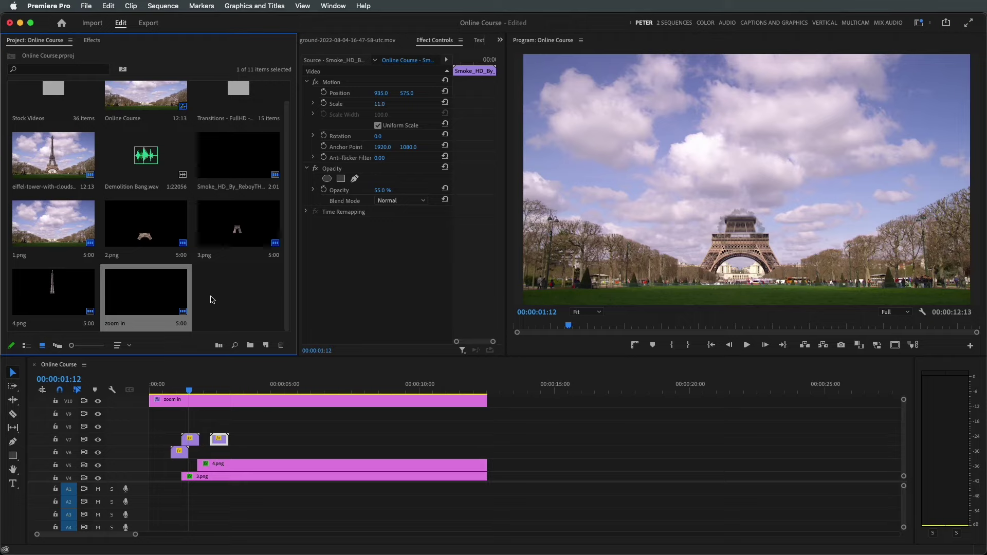
{"action": "scroll", "coordinate": [123, 224], "scroll_direction": "up", "scroll_amount": 2}
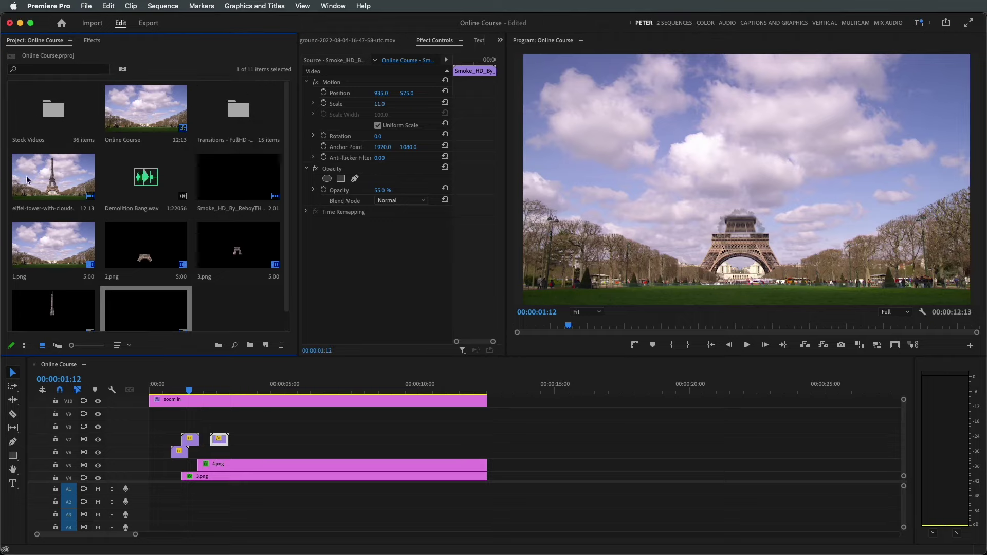
{"action": "double_click", "coordinate": [251, 121]}
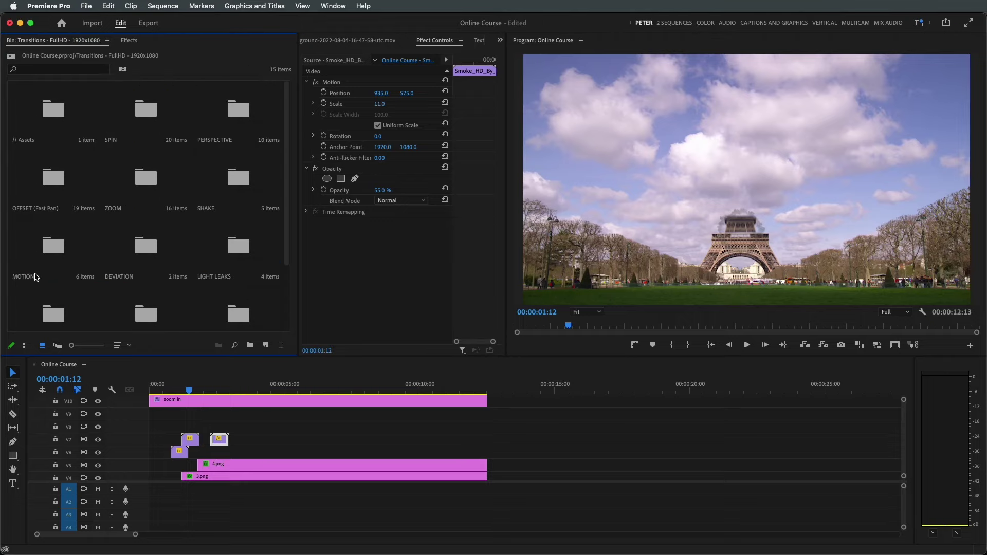
From SHAKE > Short, place Shake Short - 3x on V8 around 00:00:00:20.
{"action": "scroll", "coordinate": [100, 252], "scroll_direction": "down", "scroll_amount": 3}
{"action": "scroll", "coordinate": [226, 204], "scroll_direction": "up", "scroll_amount": 3}
{"action": "double_click", "coordinate": [238, 184]}
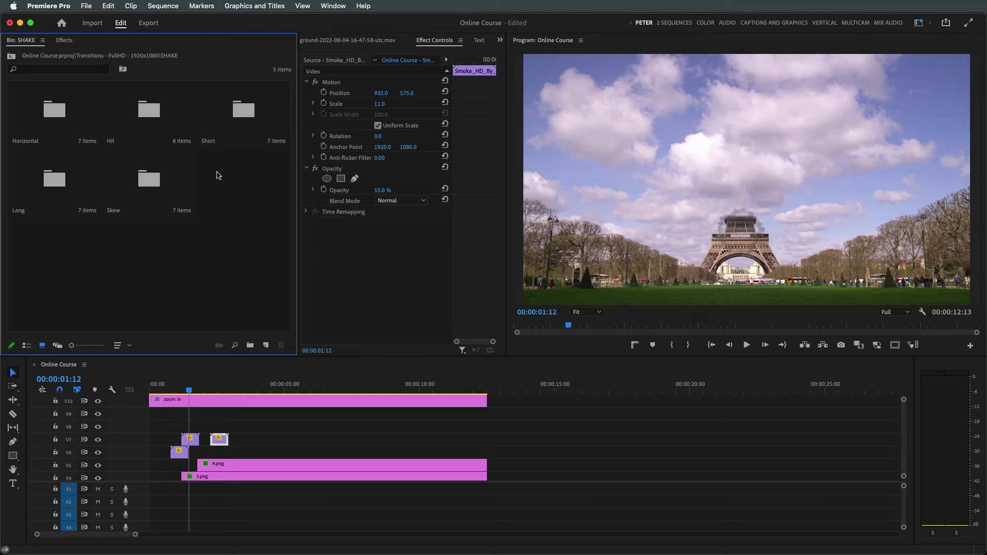
{"action": "double_click", "coordinate": [236, 124]}
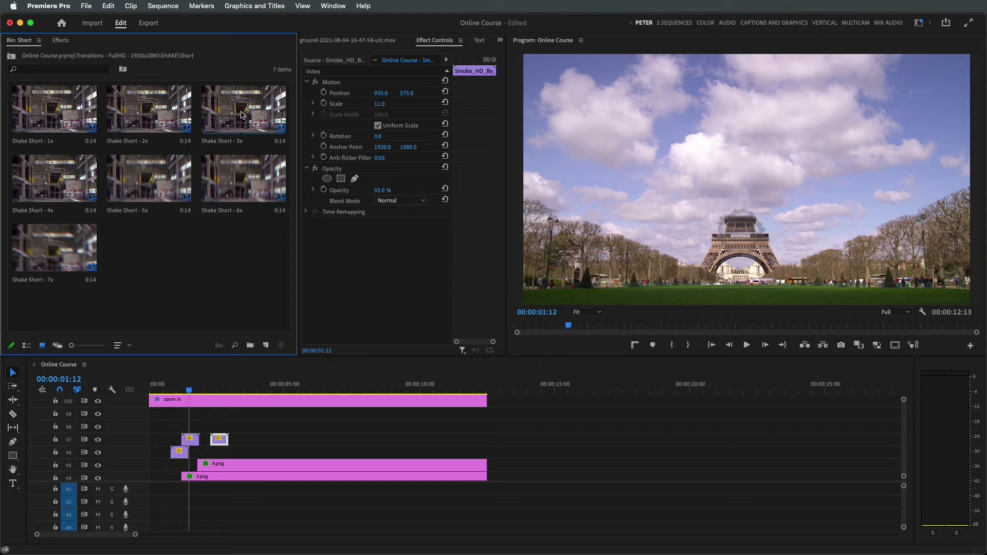
{"action": "left_click_drag", "start_coordinate": [240, 114], "coordinate": [183, 427]}
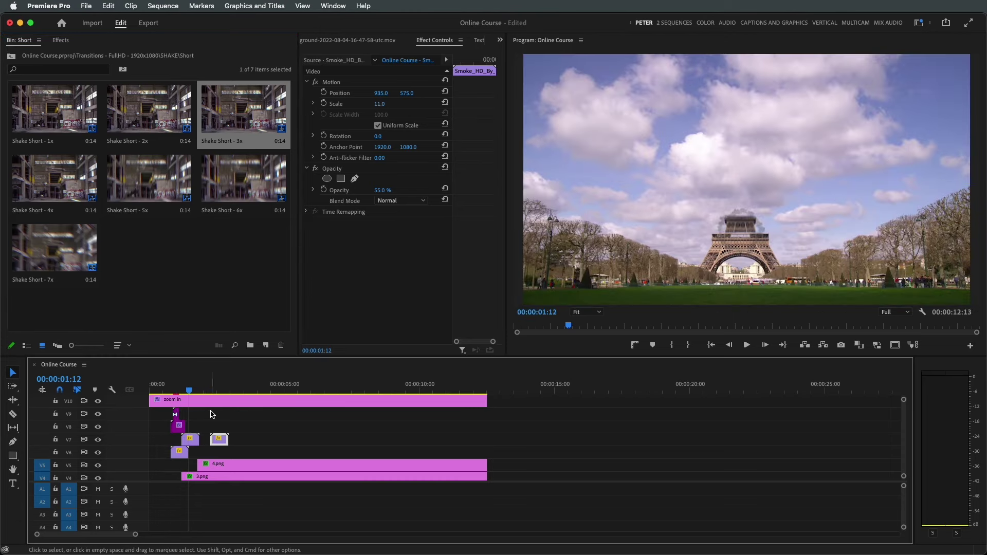
Zoom the timeline in, line up the V8 shake adjustment clip with a smoke puff, and preview.
{"action": "left_click_drag", "start_coordinate": [166, 417], "coordinate": [217, 439]}
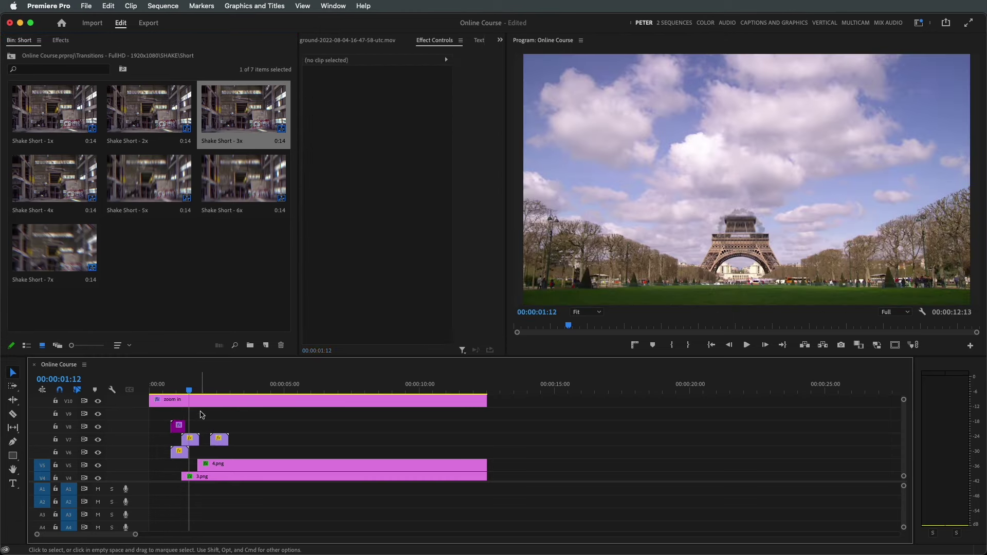
{"action": "left_click_drag", "start_coordinate": [189, 390], "coordinate": [153, 394]}
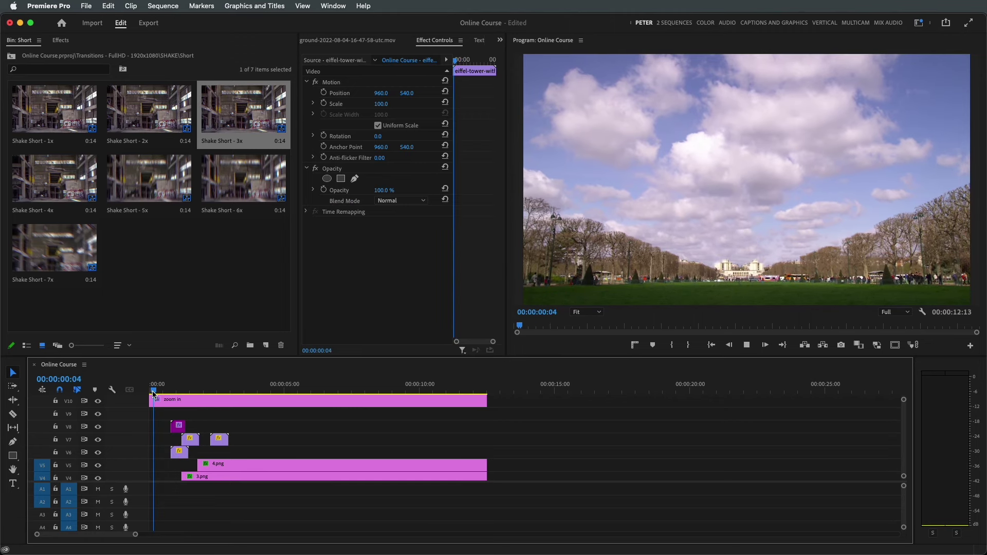
{"action": "key", "text": "space"}
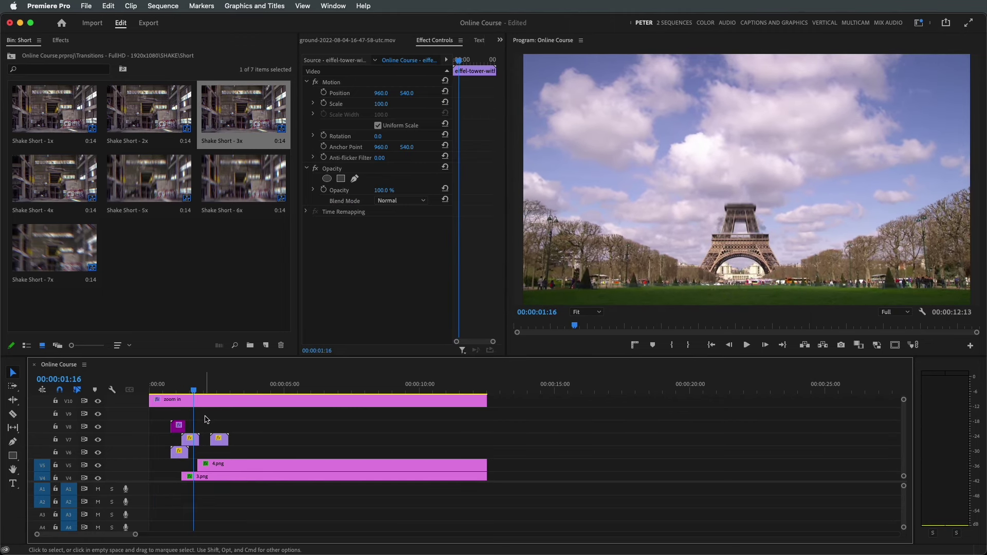
{"action": "key", "text": "equal"}
{"action": "left_click", "coordinate": [252, 430]}
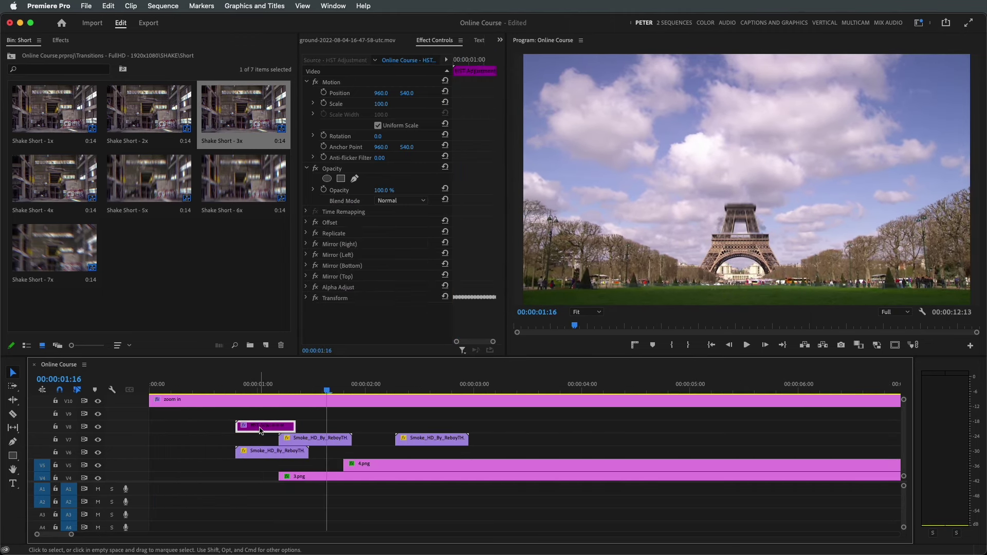
{"action": "left_click_drag", "start_coordinate": [261, 431], "coordinate": [310, 433]}
{"action": "left_click_drag", "start_coordinate": [254, 391], "coordinate": [228, 393]}
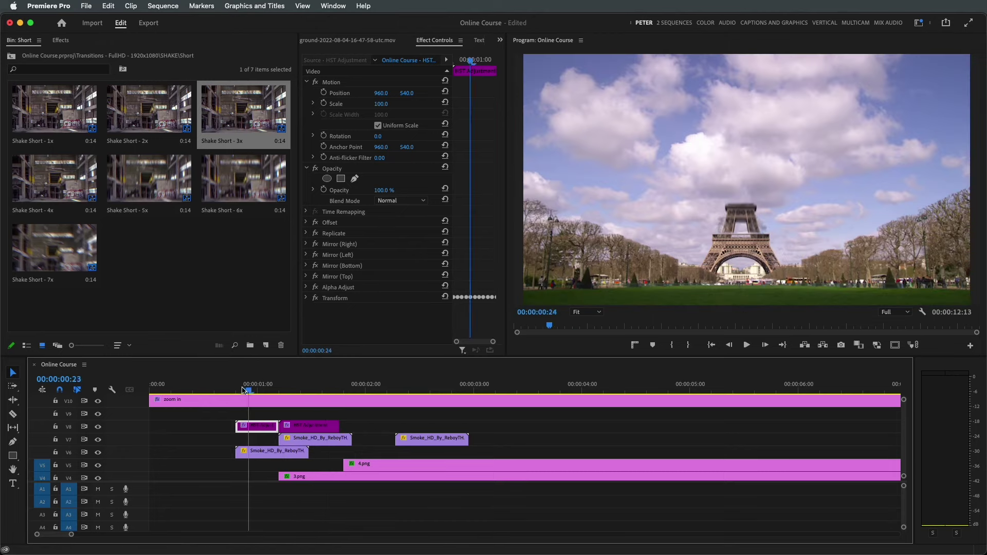
{"action": "key", "text": "space"}
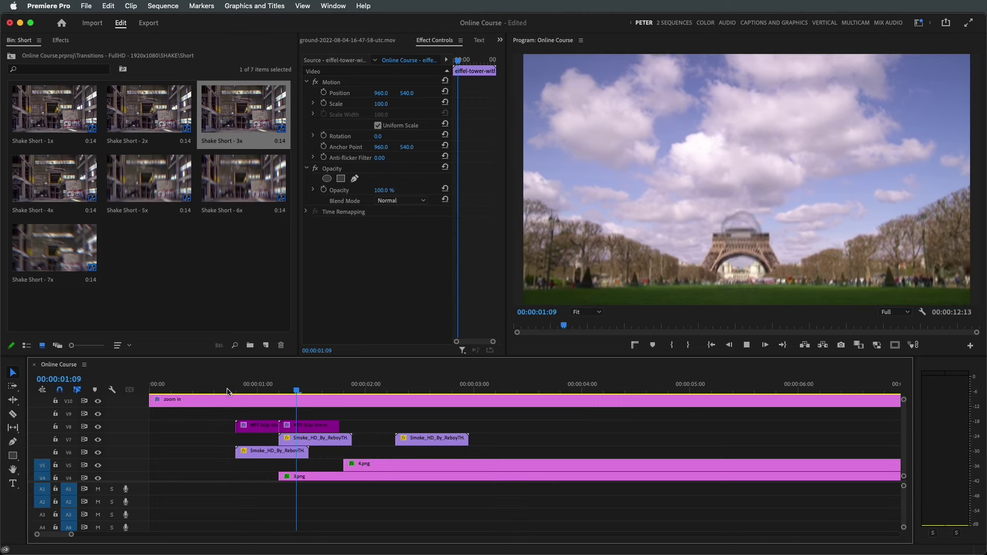
Duplicate the shake clip to about 00:00:02:03, play the build-up, and zoom the timeline out.
{"action": "left_click", "coordinate": [379, 393]}
{"action": "left_click", "coordinate": [303, 426]}
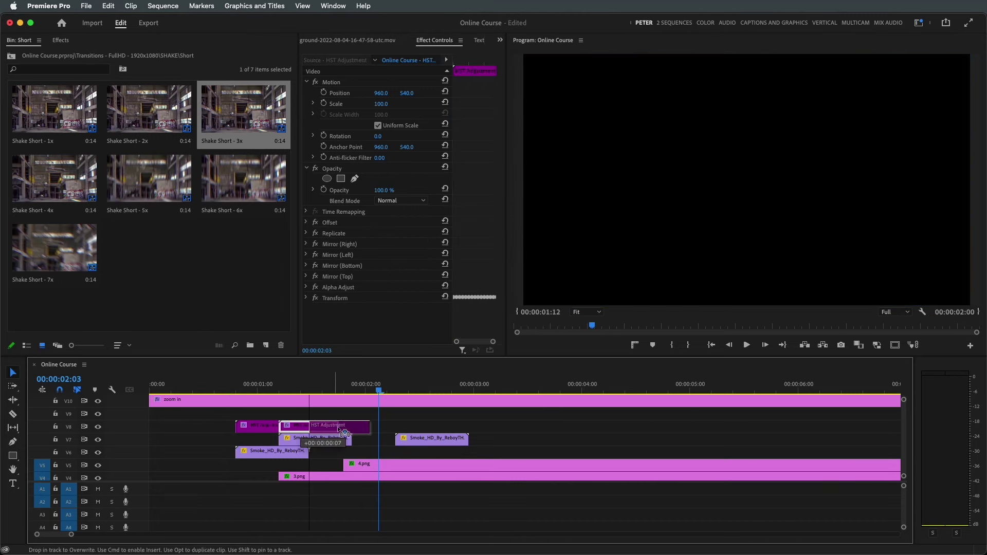
{"action": "left_click_drag", "start_coordinate": [302, 429], "coordinate": [401, 426]}
{"action": "left_click_drag", "start_coordinate": [378, 389], "coordinate": [200, 394]}
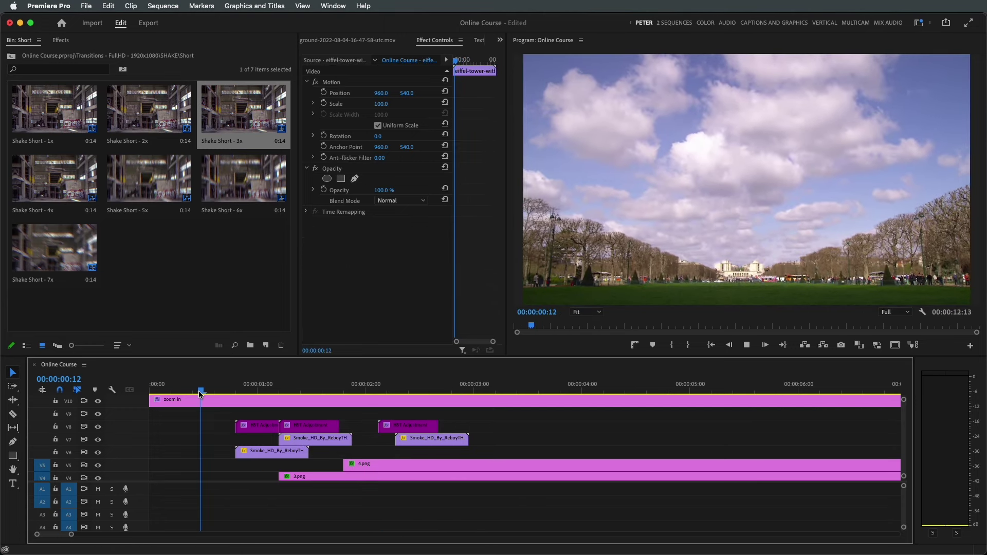
{"action": "key", "text": "space"}
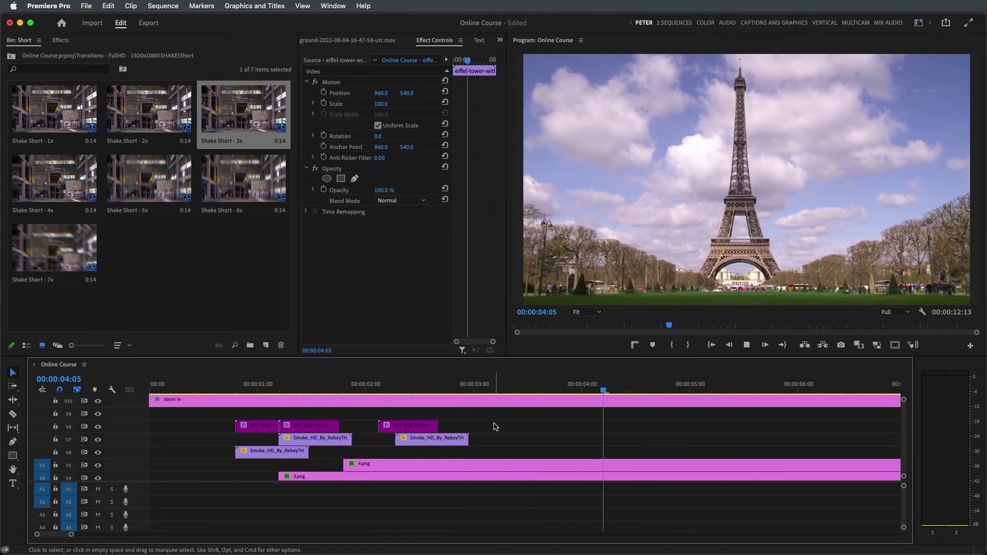
{"action": "key", "text": "minus"}
{"action": "key", "text": "minus"}
{"action": "key", "text": "minus"}
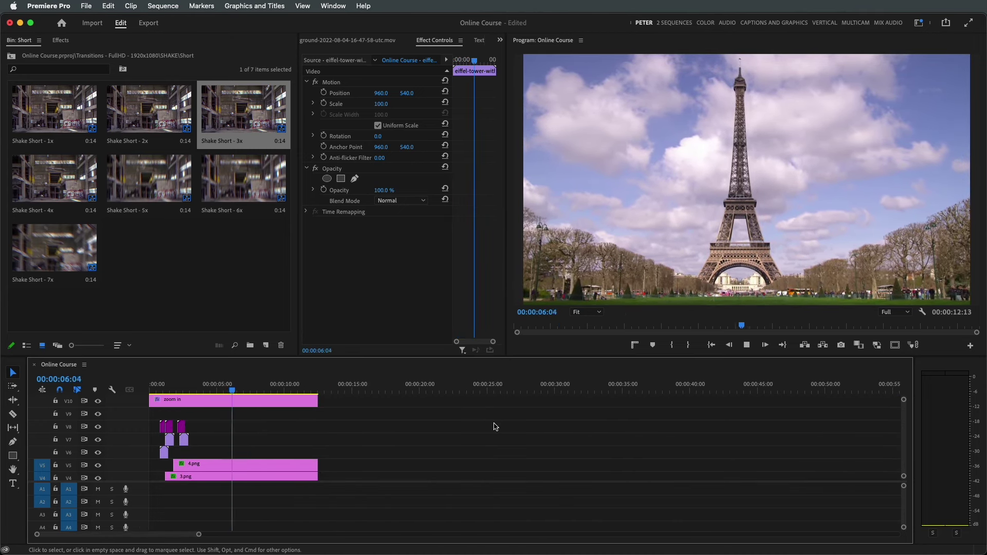
{"action": "key", "text": "space"}
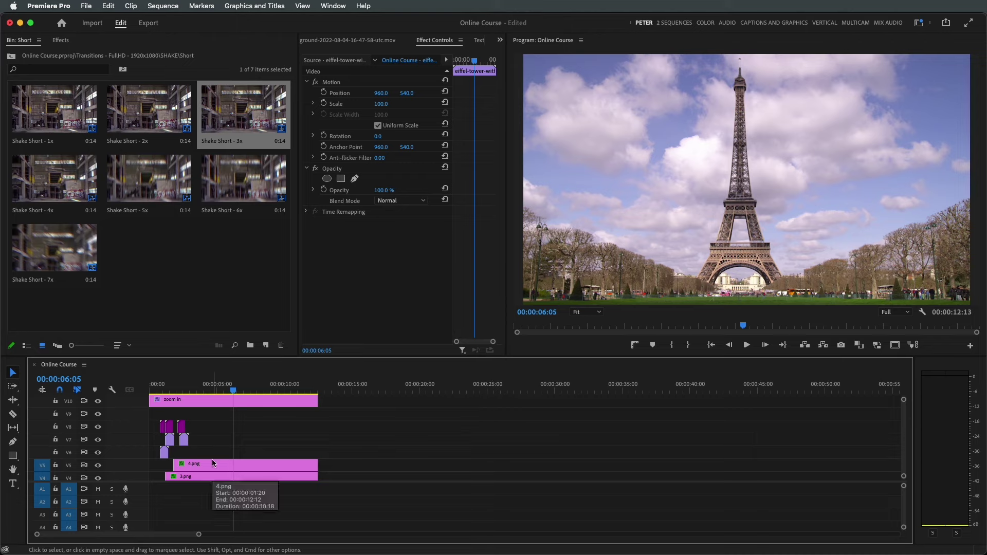